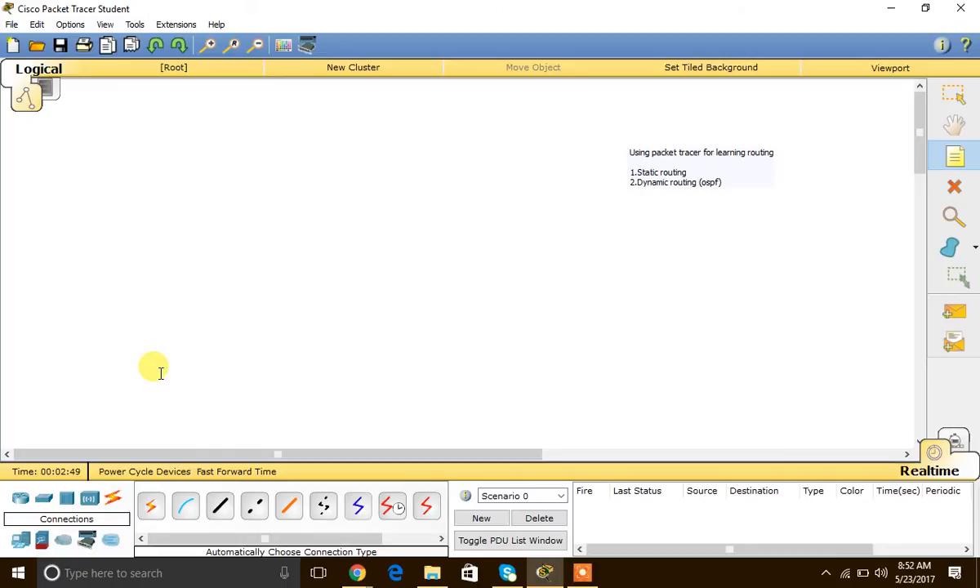
Place two 1841 routers in the empty workspace, one above the other.
click(20, 500)
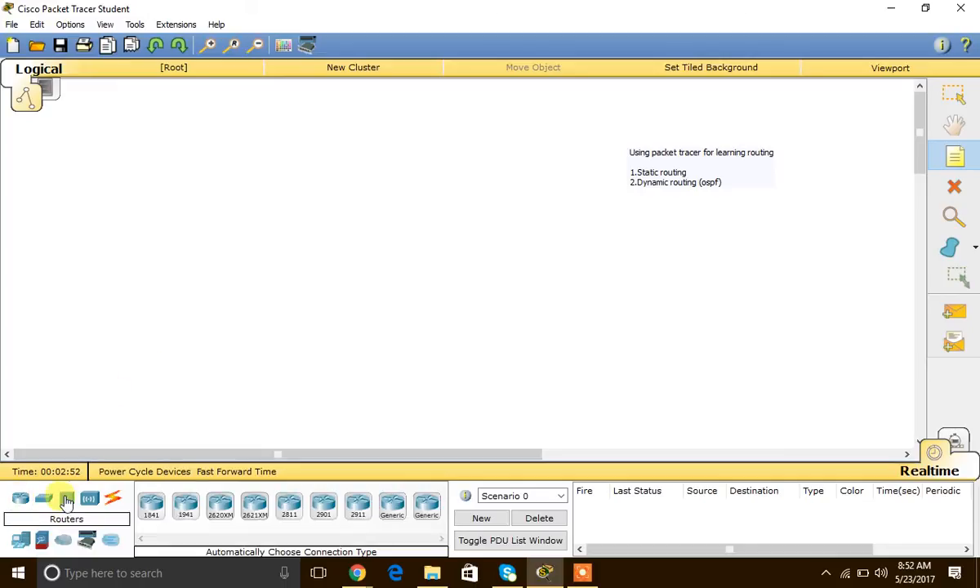
click(149, 508)
click(180, 298)
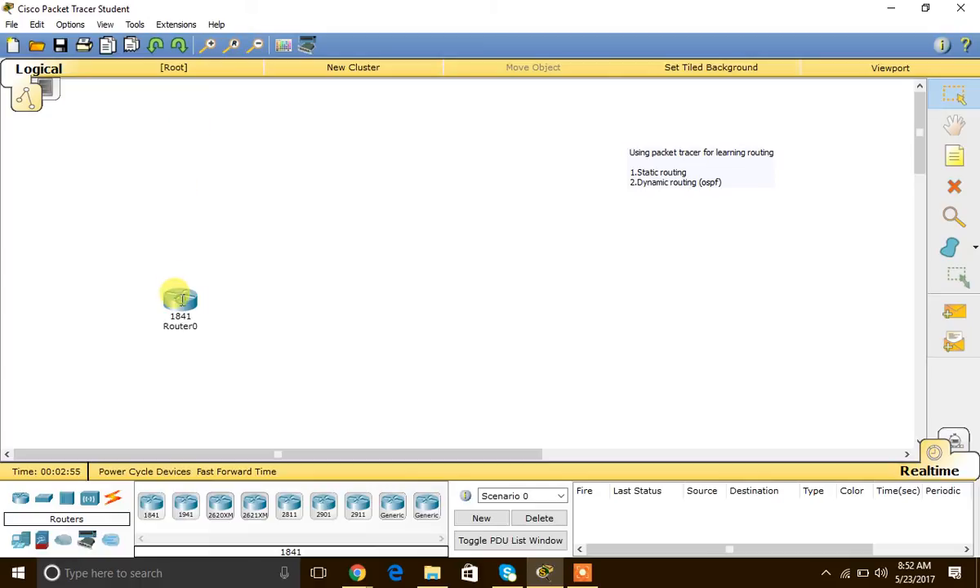
click(143, 507)
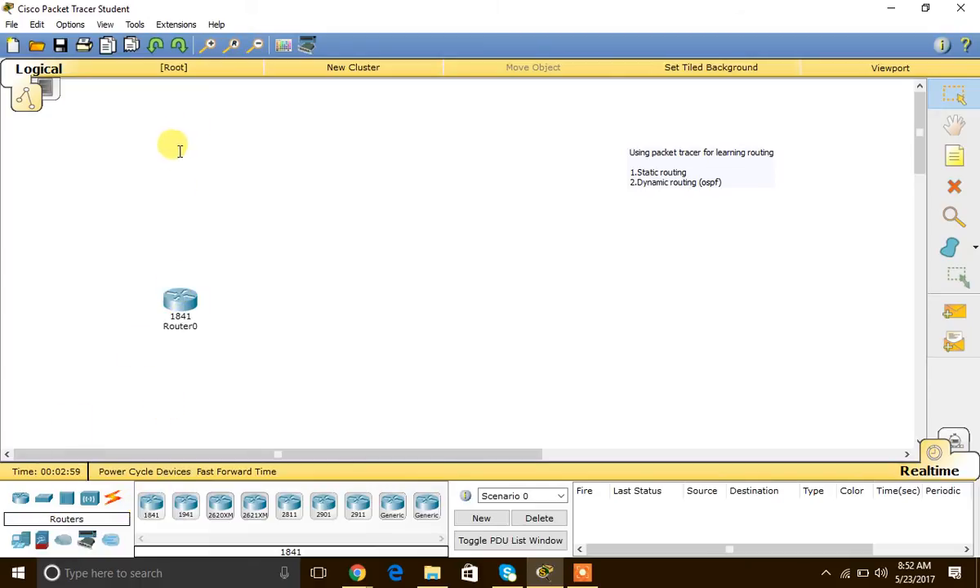
click(156, 507)
click(184, 189)
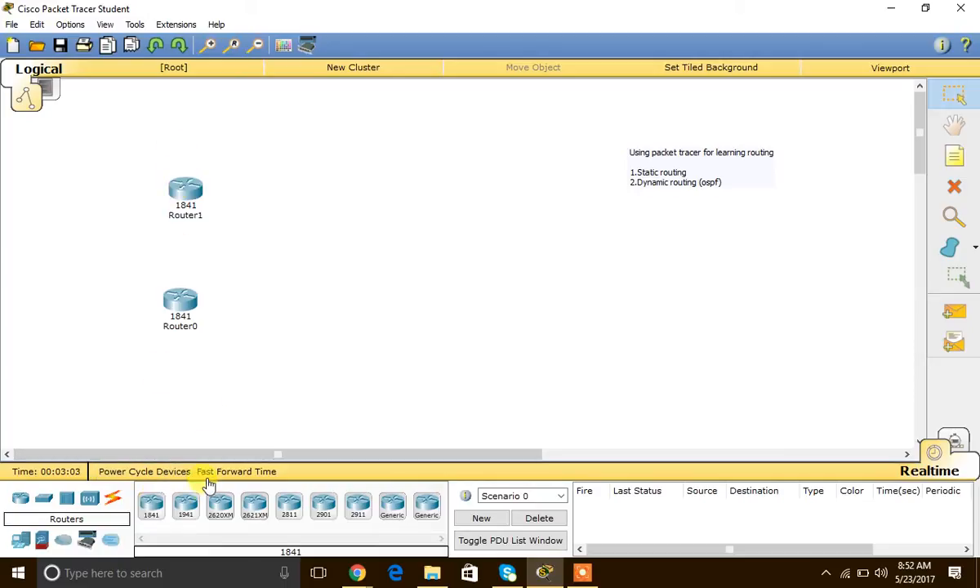
Add a 2960 switch beside the two routers, midway between them in height.
click(43, 501)
click(219, 505)
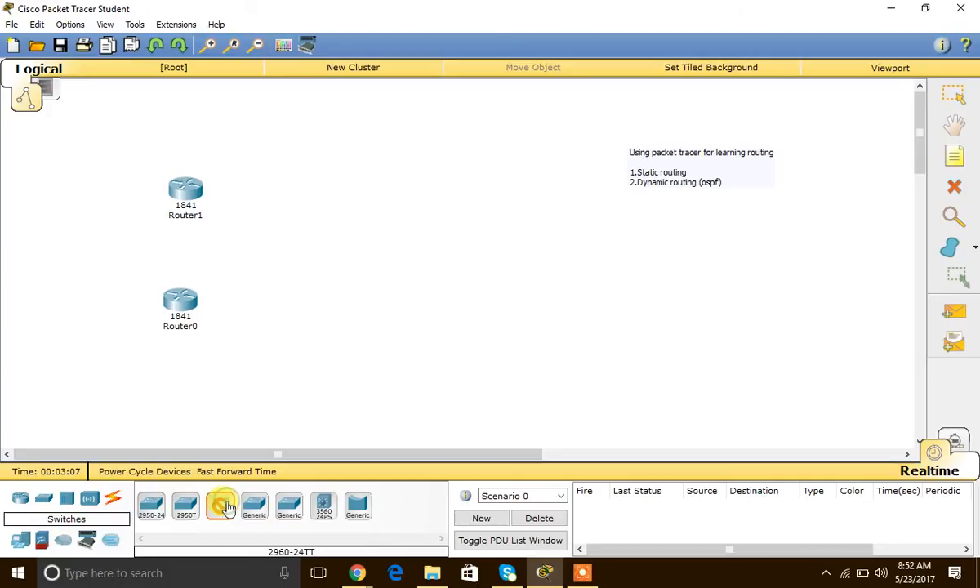
click(337, 245)
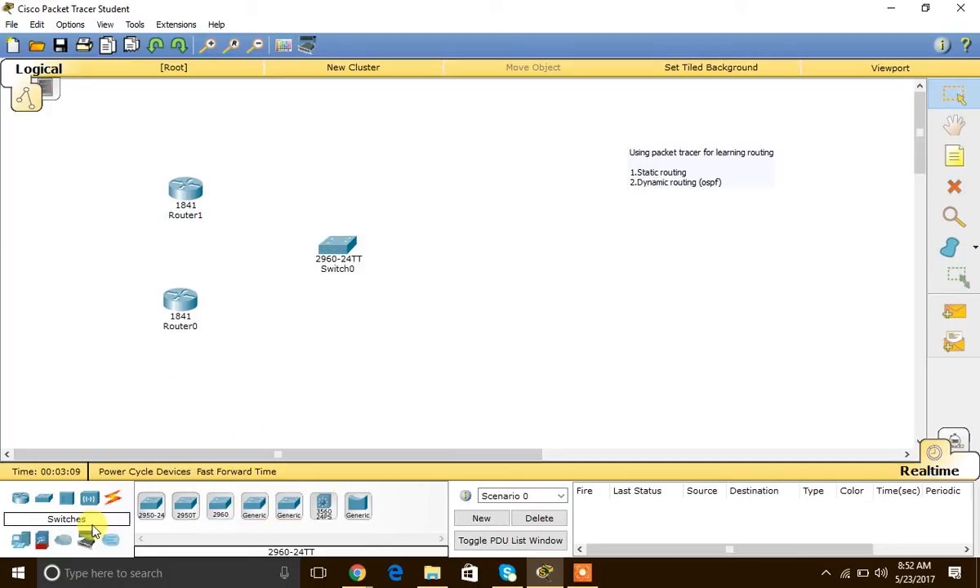
Connect Router0 and Router1 to Switch0 with automatically chosen cables, Router0 first.
click(113, 499)
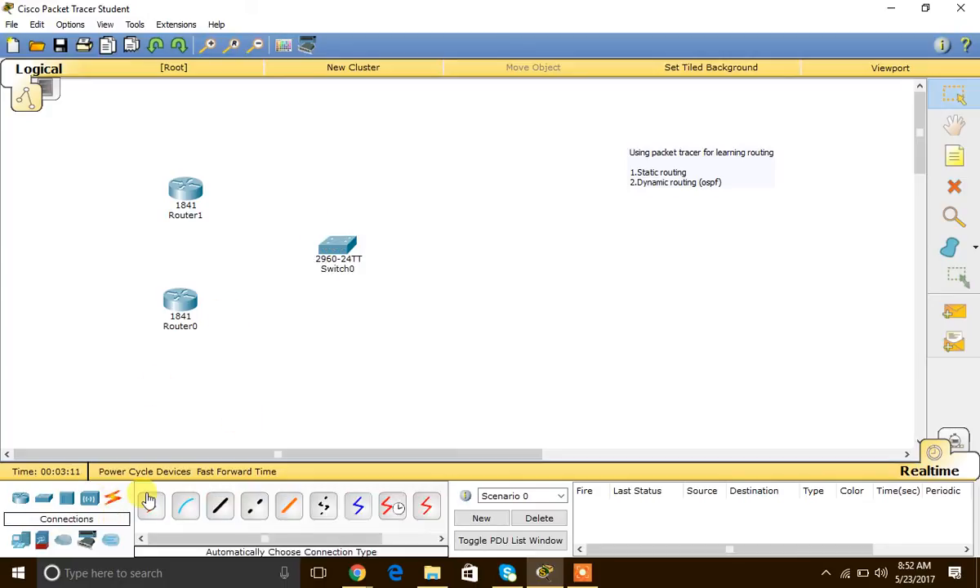
click(157, 504)
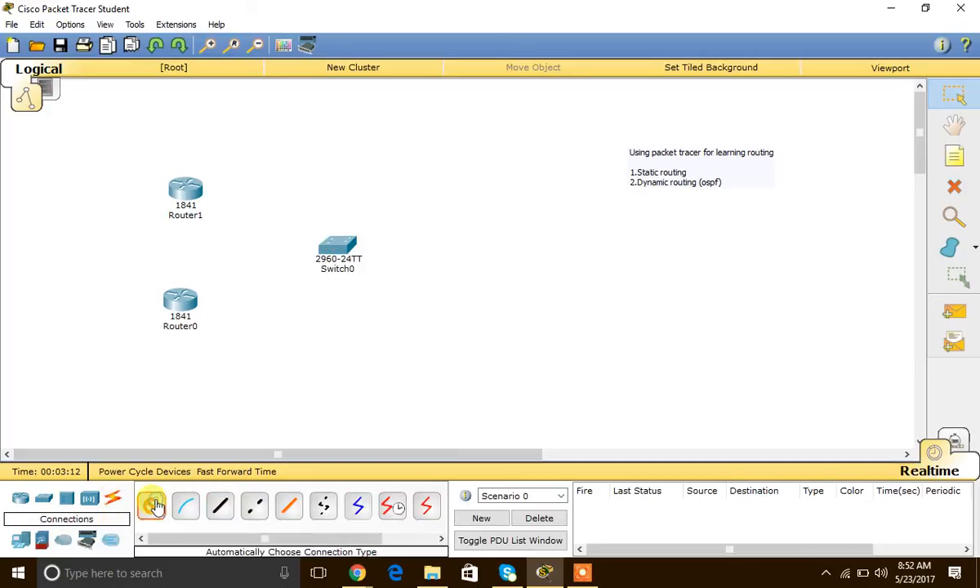
click(190, 307)
click(327, 254)
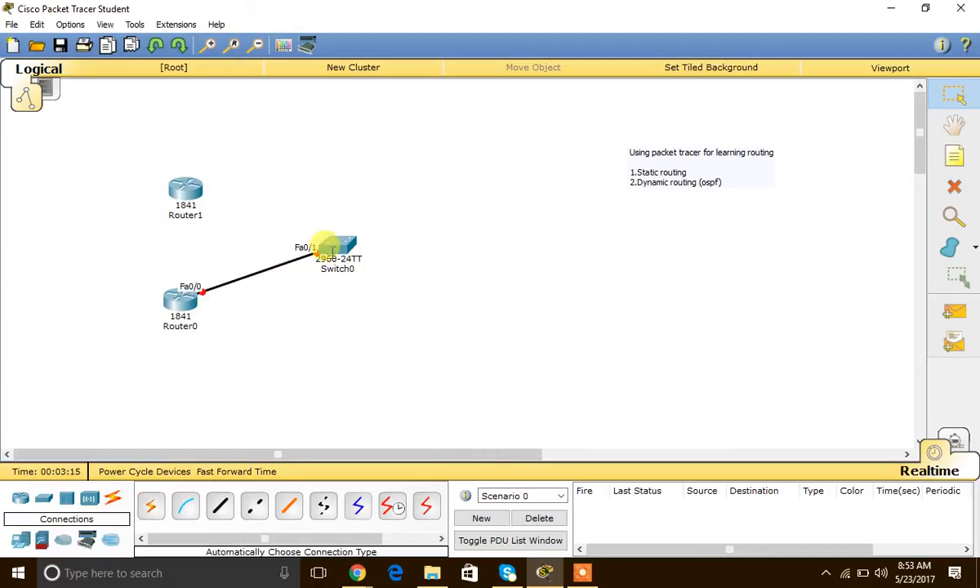
click(150, 507)
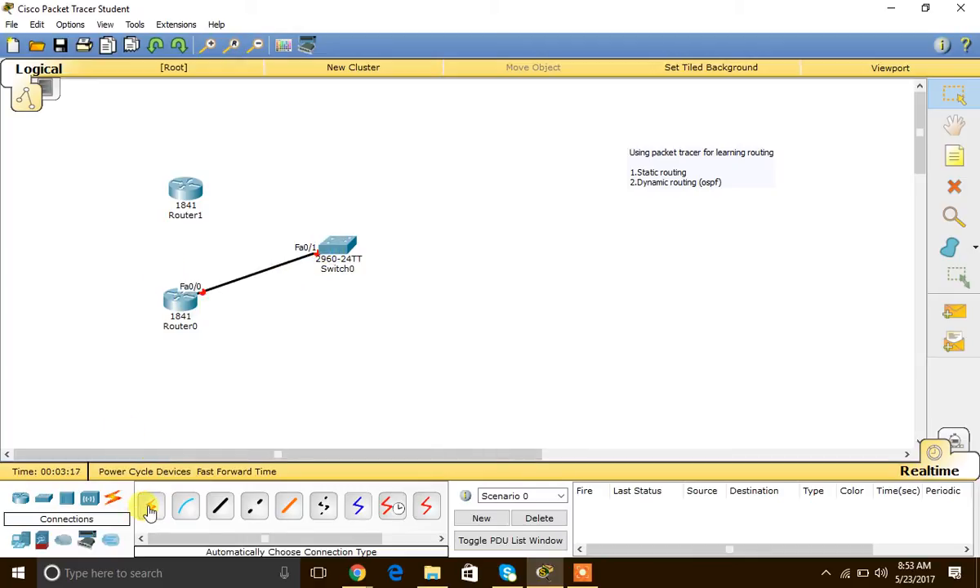
click(188, 196)
click(339, 246)
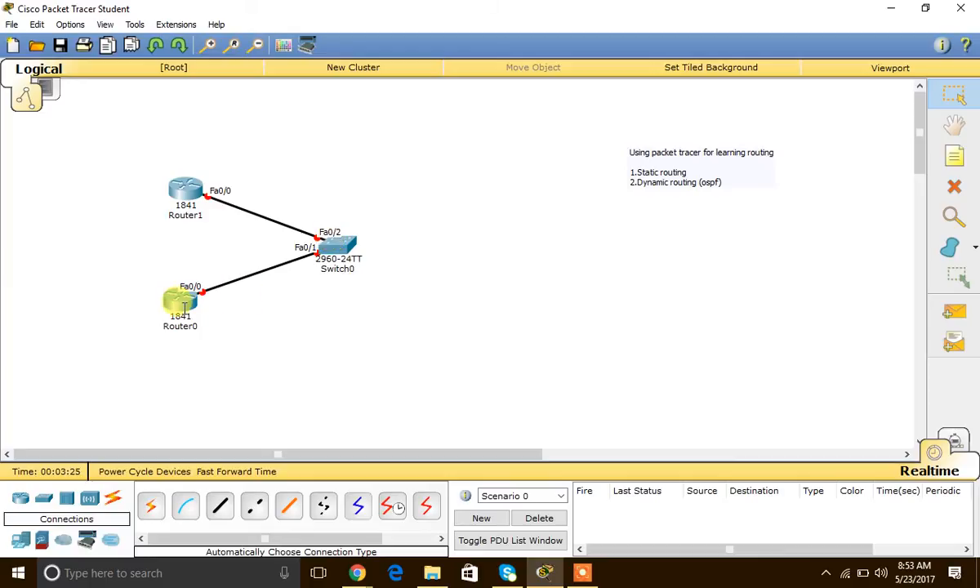
Open Router0's command line and answer no to the initial configuration dialog.
mouse_move(179, 306)
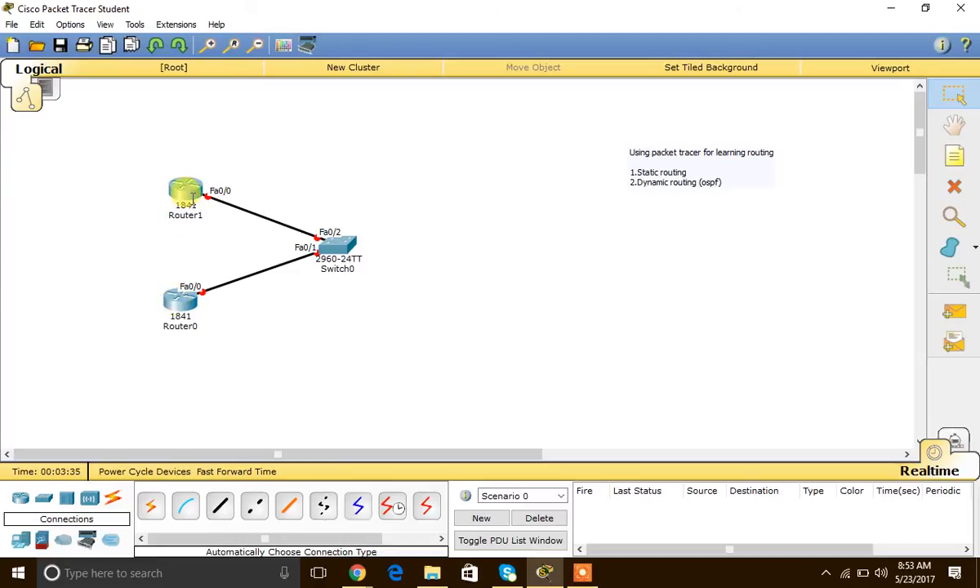
mouse_move(193, 196)
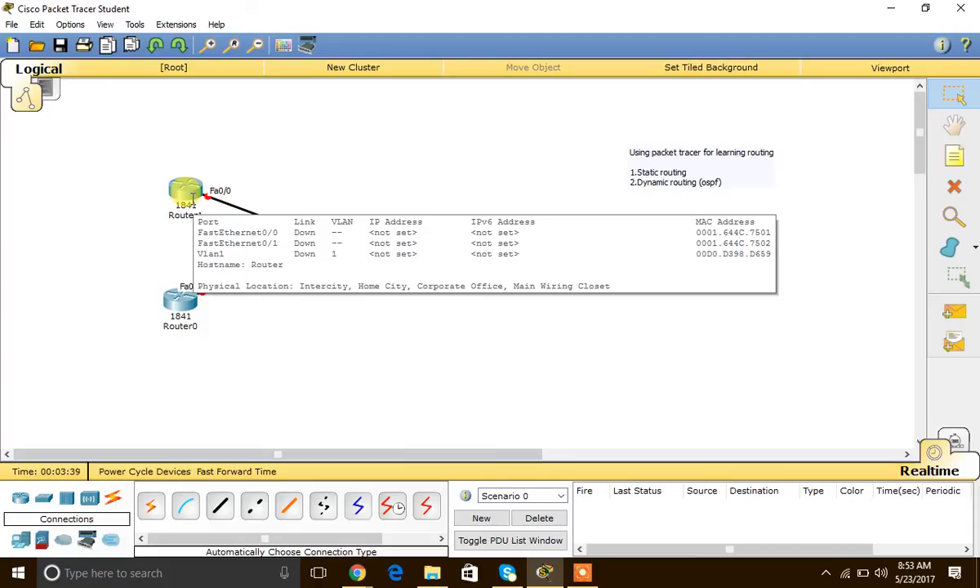
click(181, 294)
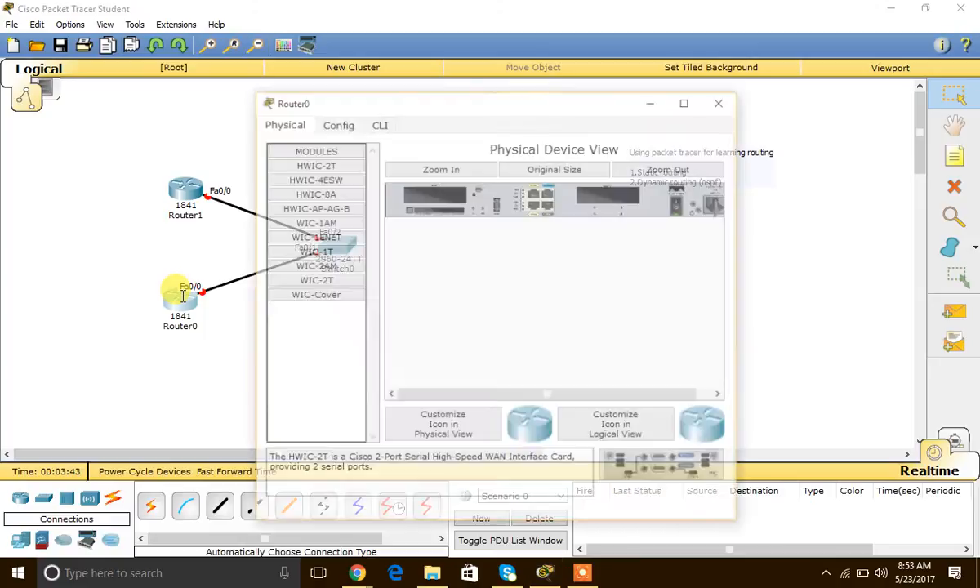
click(377, 124)
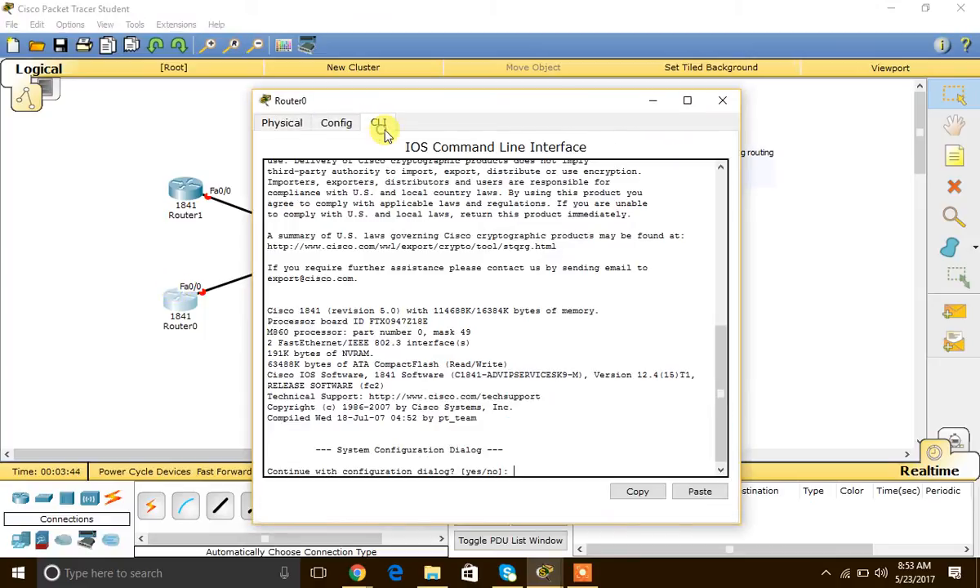
text(no)
key(Return)
key(Return)
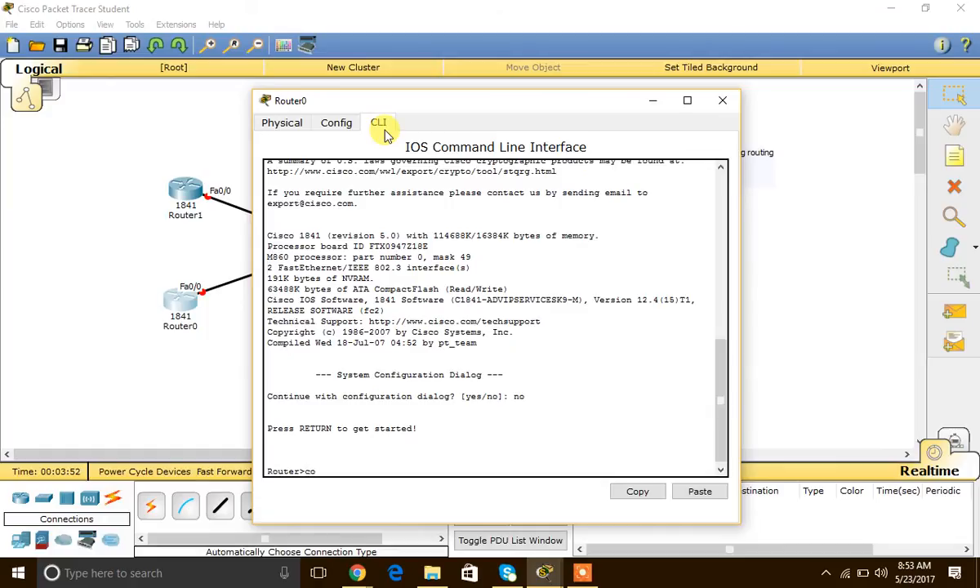
Enter privileged mode on Router0 with enable, and global configuration mode with config t.
text(enable)
key(Return)
text(config t)
key(Return)
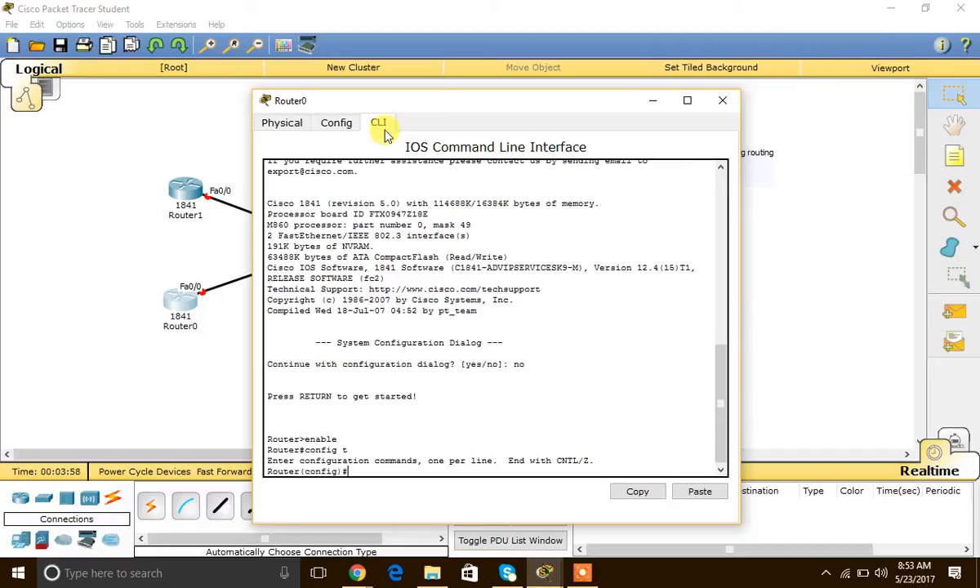
Run do sh ip int br on Router0 and examine the status of its interfaces.
click(387, 133)
text(do sh ip int br)
key(Return)
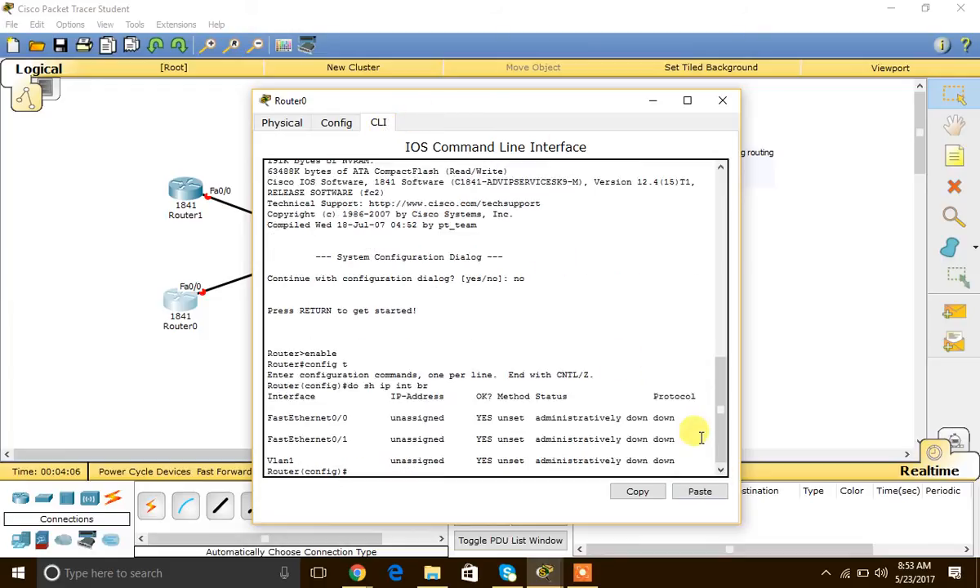
drag(687, 428, 634, 419)
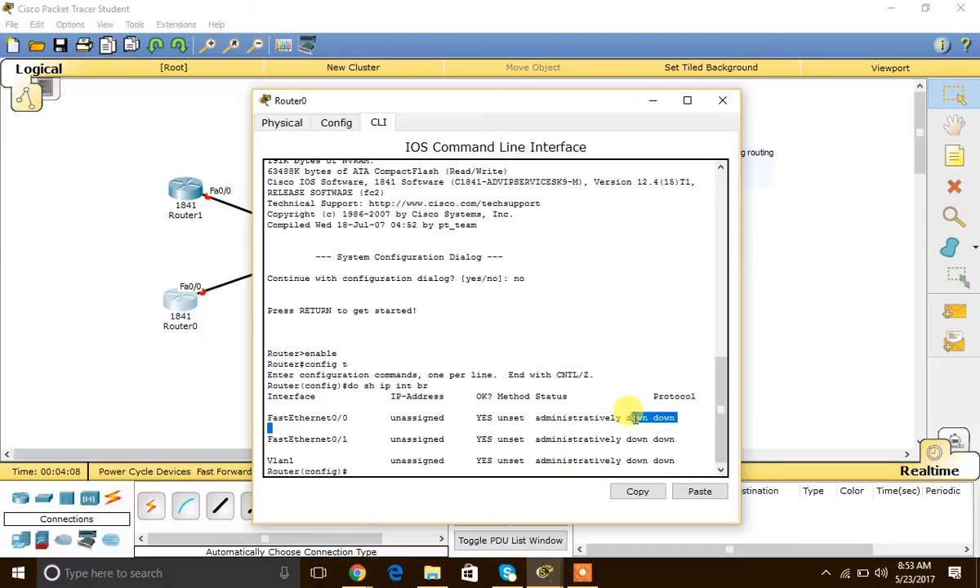
click(639, 418)
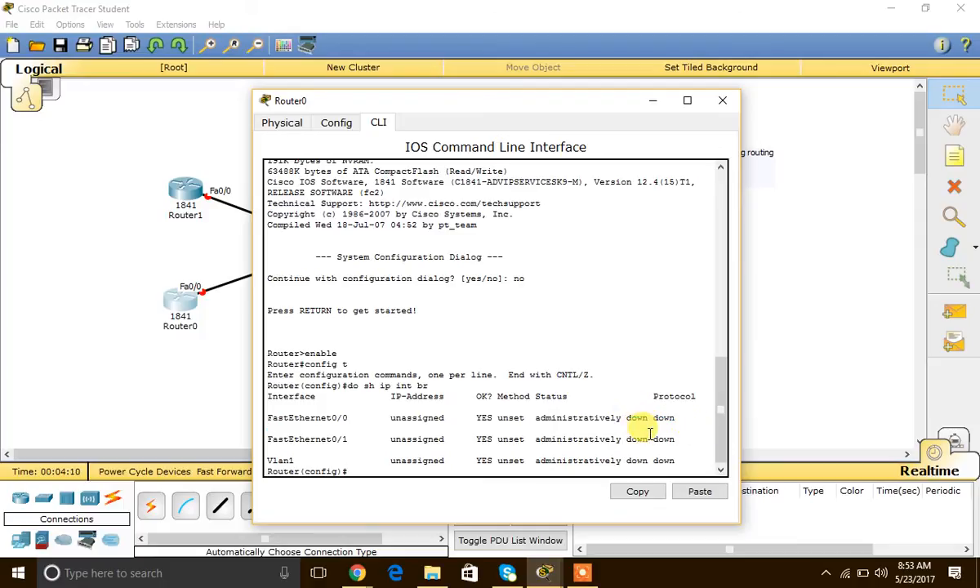
Enter interface fastEthernet 0/0 on Router0 and enable it with no shut.
key(Return)
text(inter)
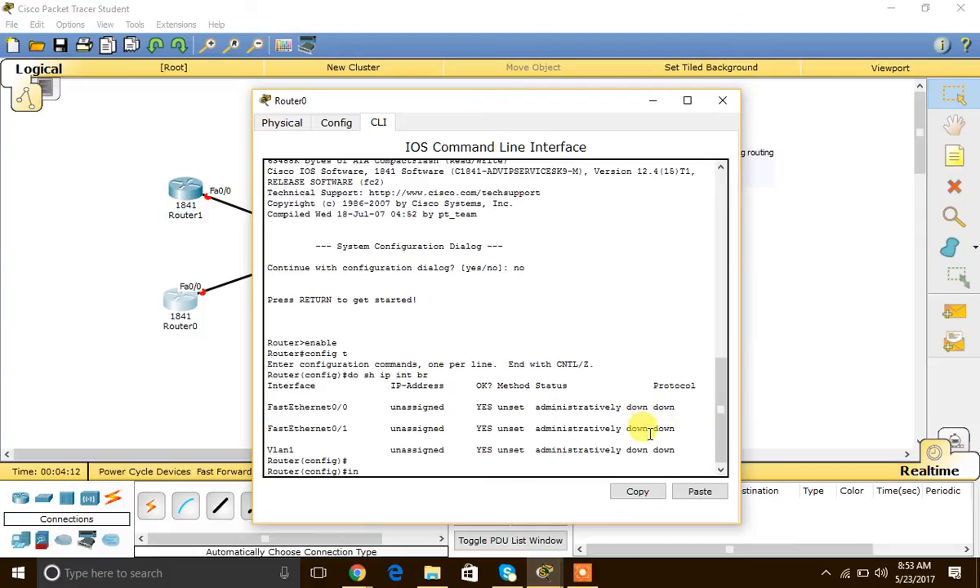
key(Tab)
text(fas)
key(Tab)
text(0/0)
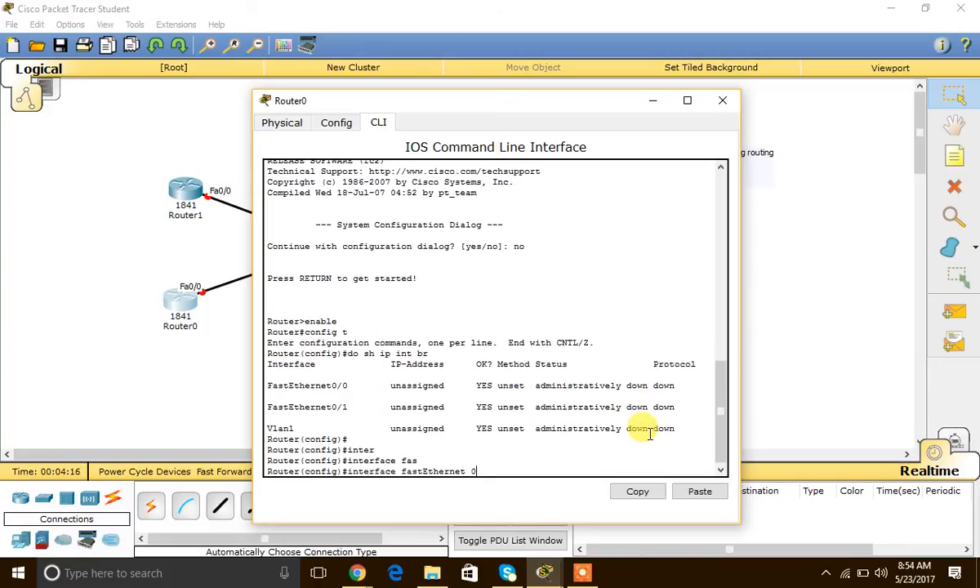
key(Return)
text(no shut)
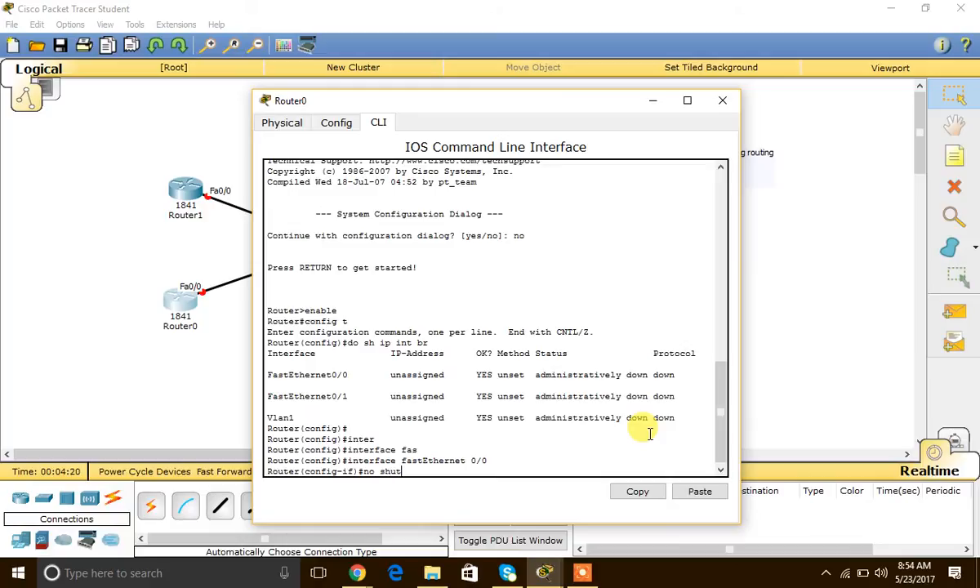
key(Return)
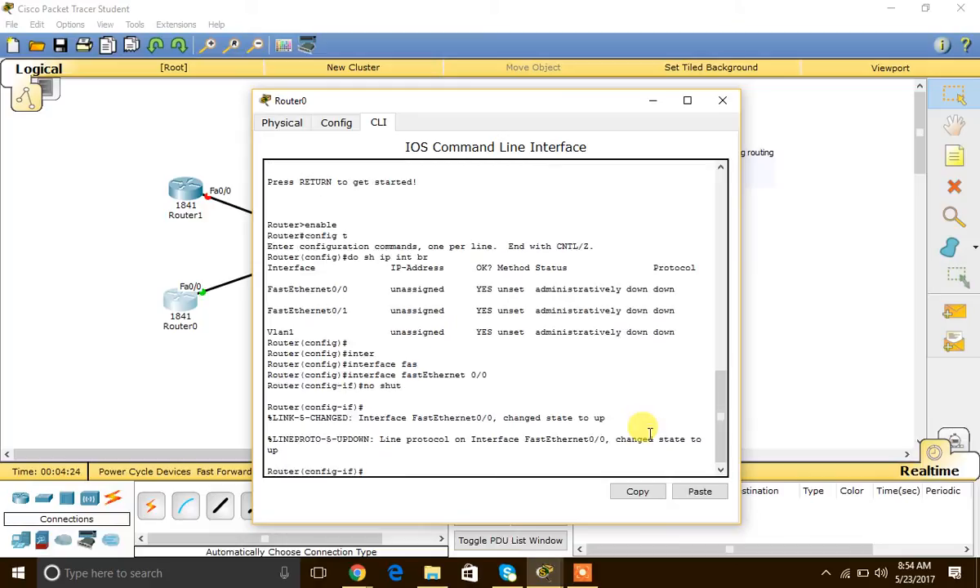
Assign IP address 10.10.12.1 with mask 255.255.255.0 to Router0's fastEthernet 0/0 and exit interface configuration.
text(ip add)
key(Tab)
text(10.10.)
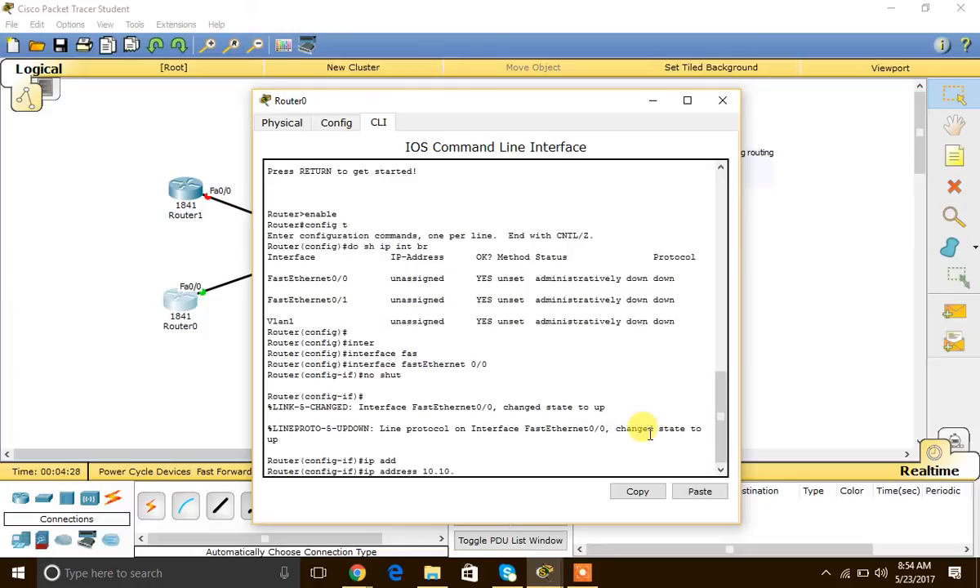
text(12.1 255.255.255.0)
key(Return)
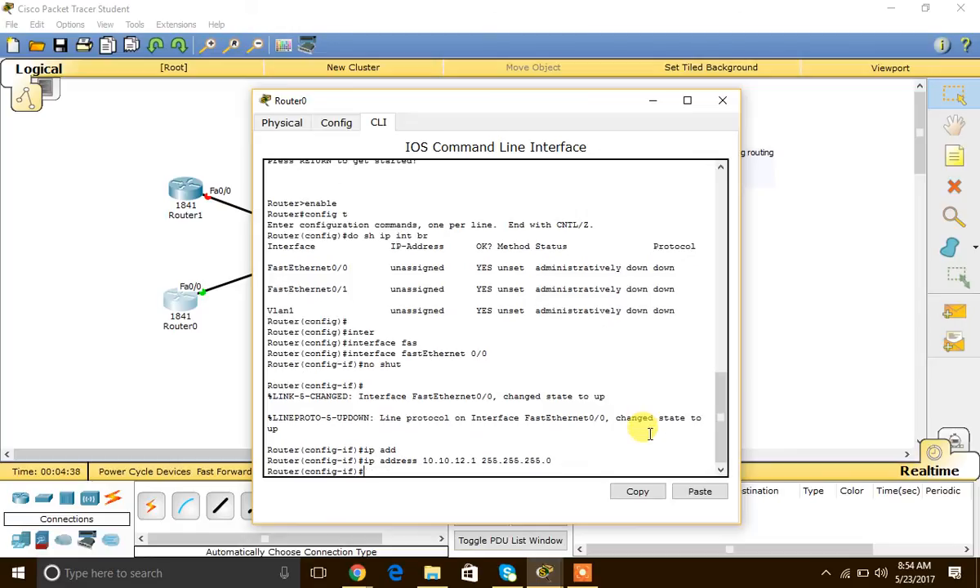
text(exit)
key(Return)
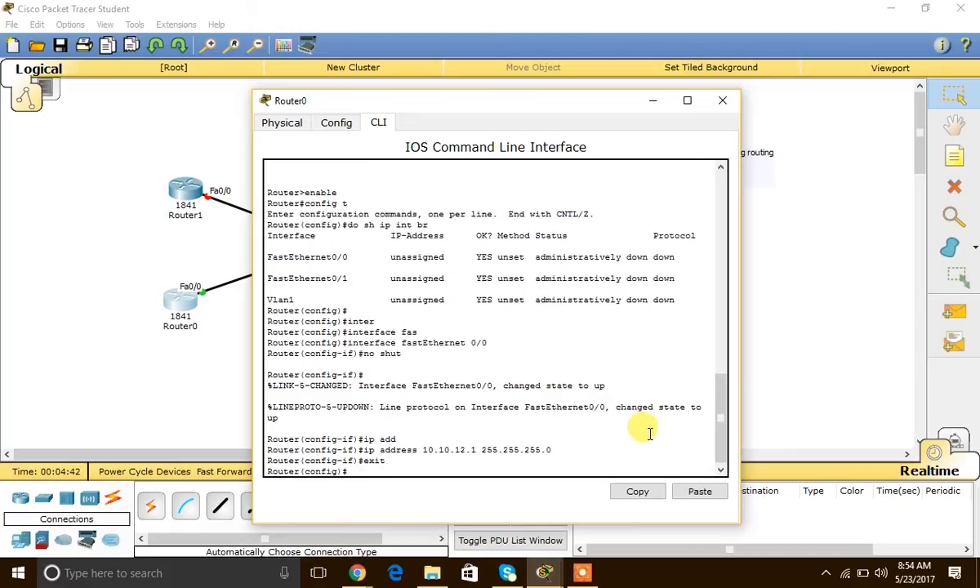
Set Router0's hostname to R1.
text(host)
key(Tab)
text(R1)
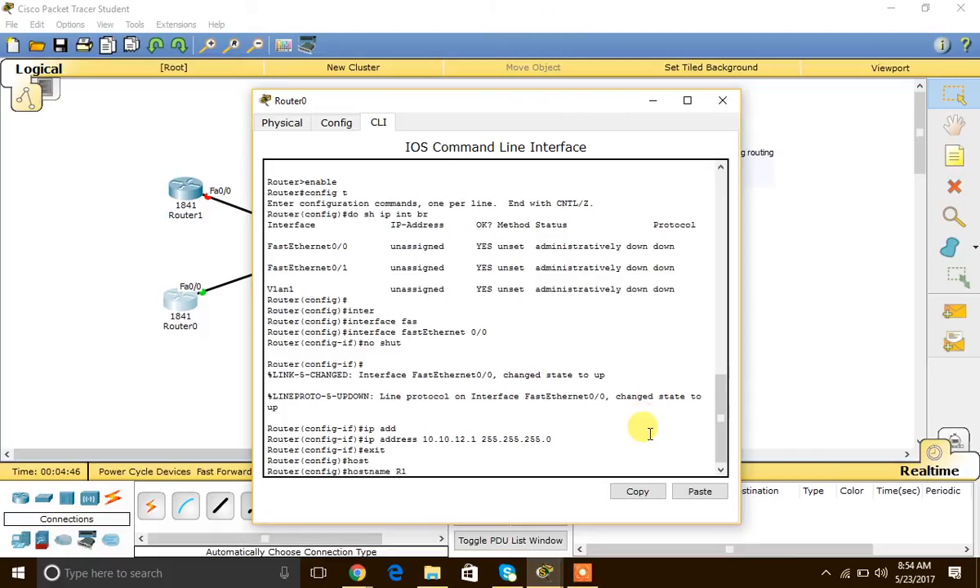
key(Return)
Save R1's configuration with do wr, exit global configuration mode, and save again with wr.
text(do wr)
key(Return)
text(exit)
key(Return)
key(Return)
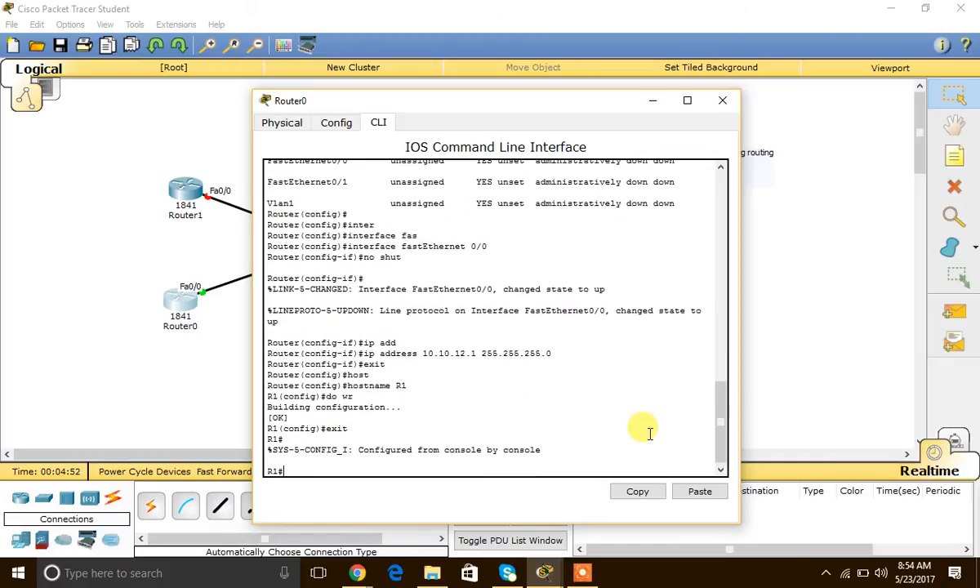
text(wr)
key(Return)
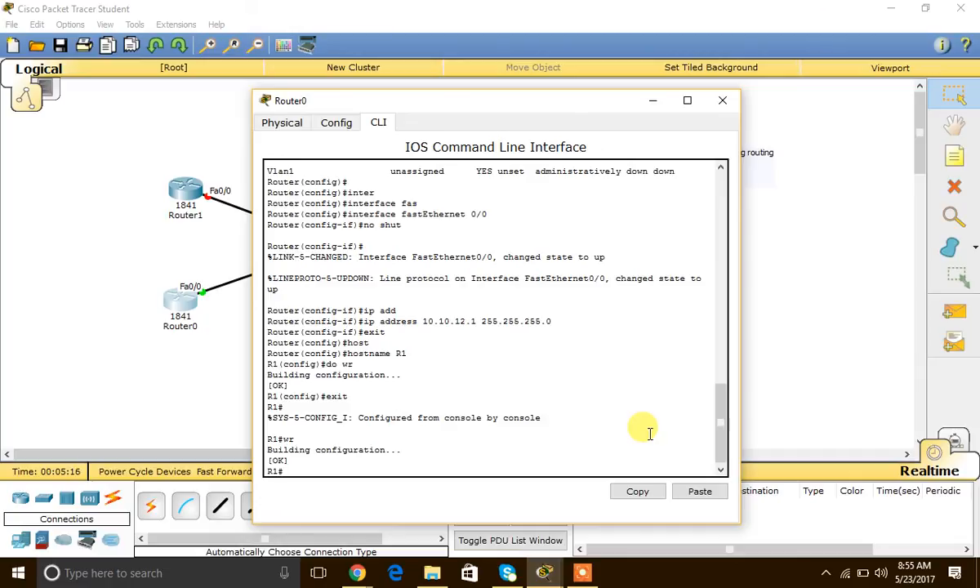
Open Router1's command line and answer no to the initial configuration dialog.
click(185, 188)
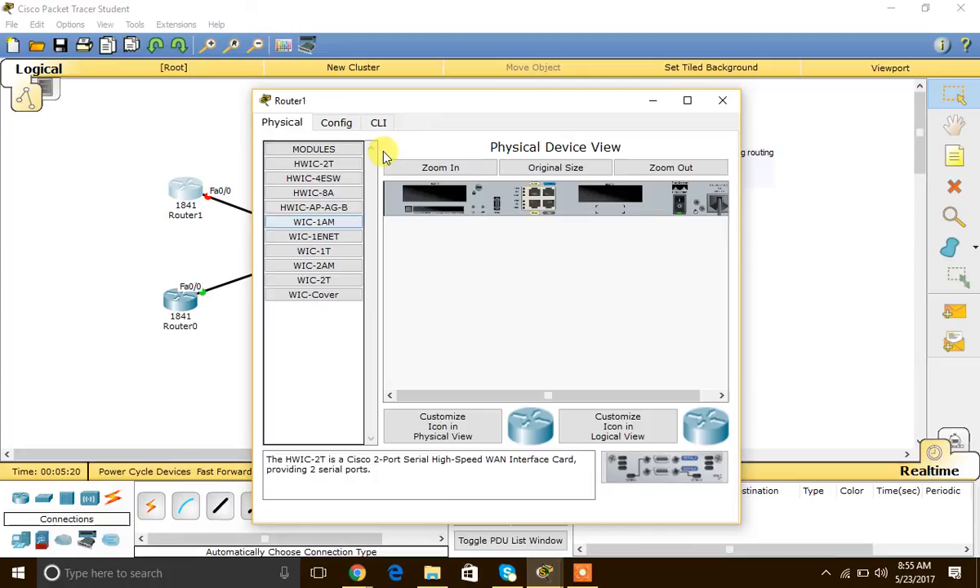
click(385, 134)
text(no)
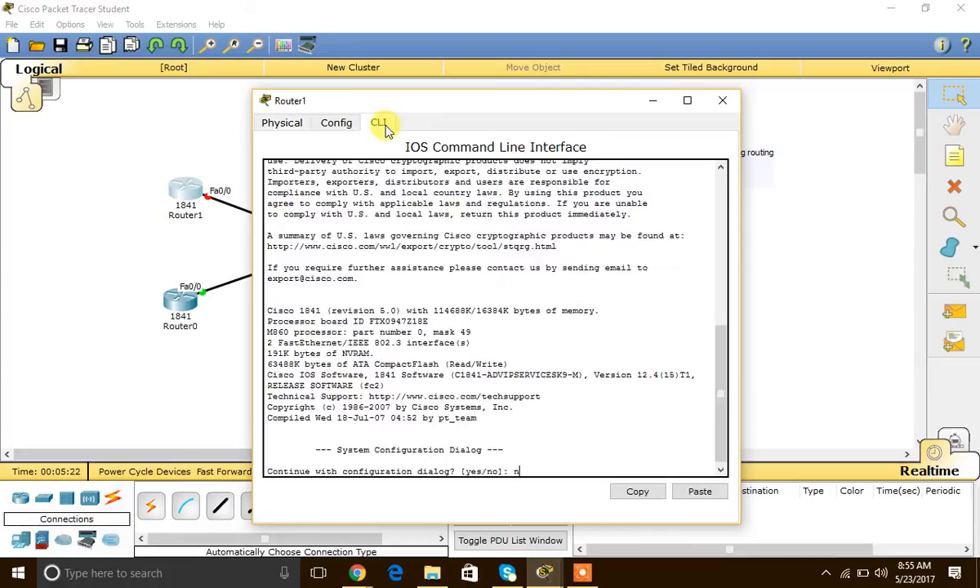
key(Return)
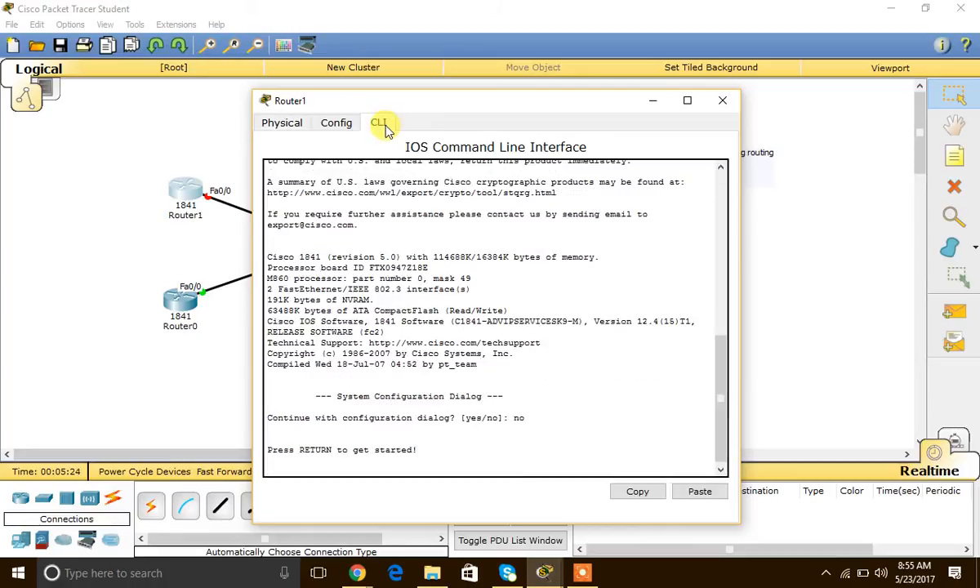
key(Return)
key(Return)
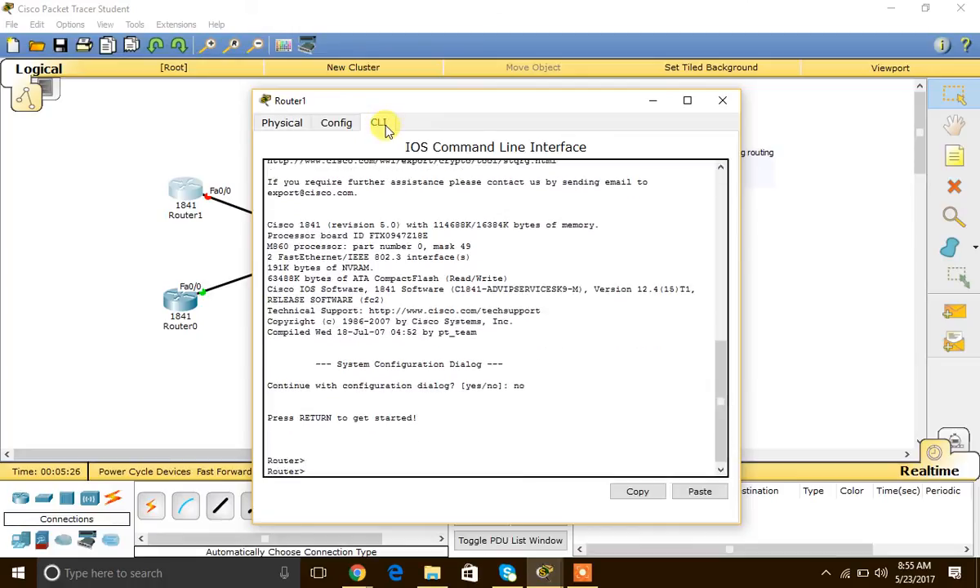
Enter privileged and global configuration mode on Router1 and set its hostname to R2.
text(en)
key(Return)
text(config t)
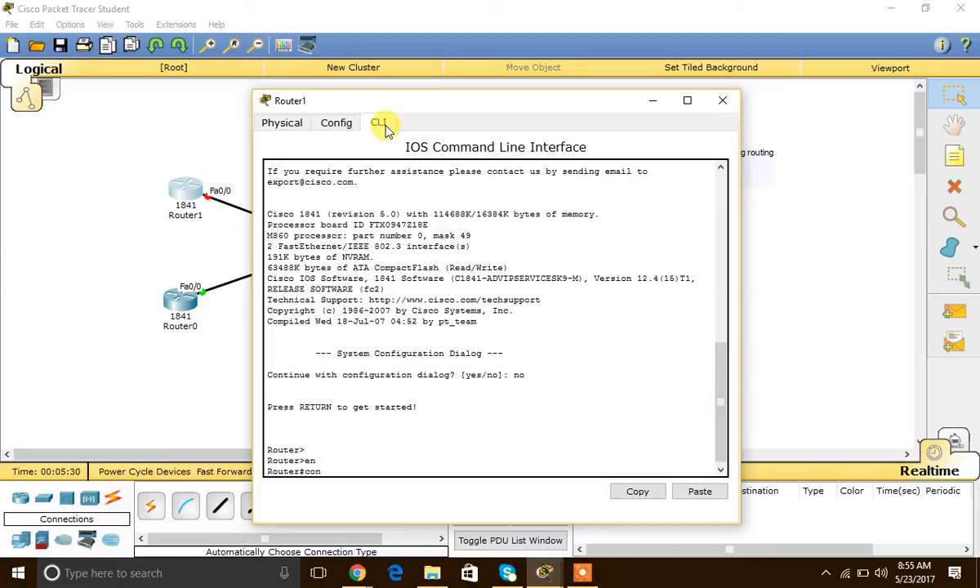
key(Return)
text(host)
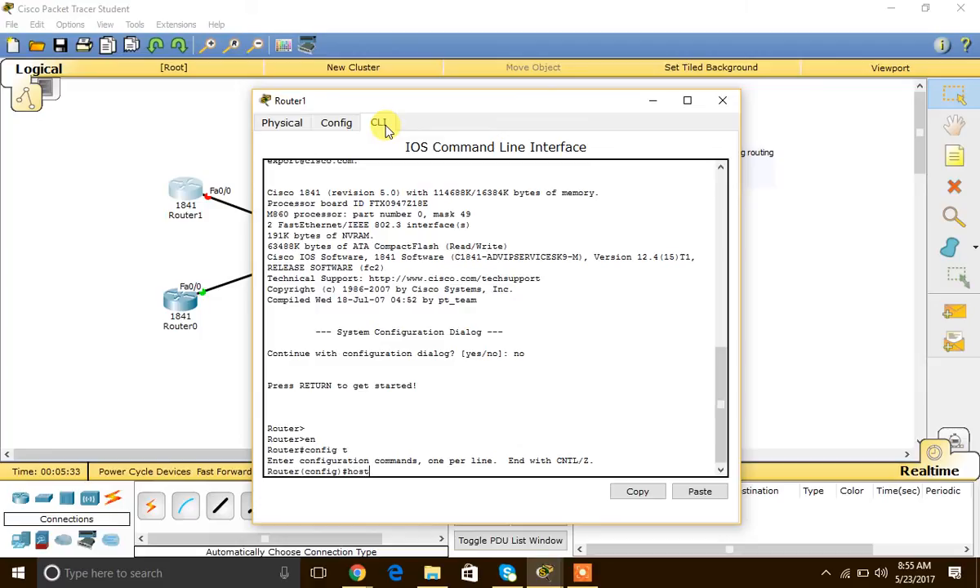
key(Tab)
text(R2)
key(Return)
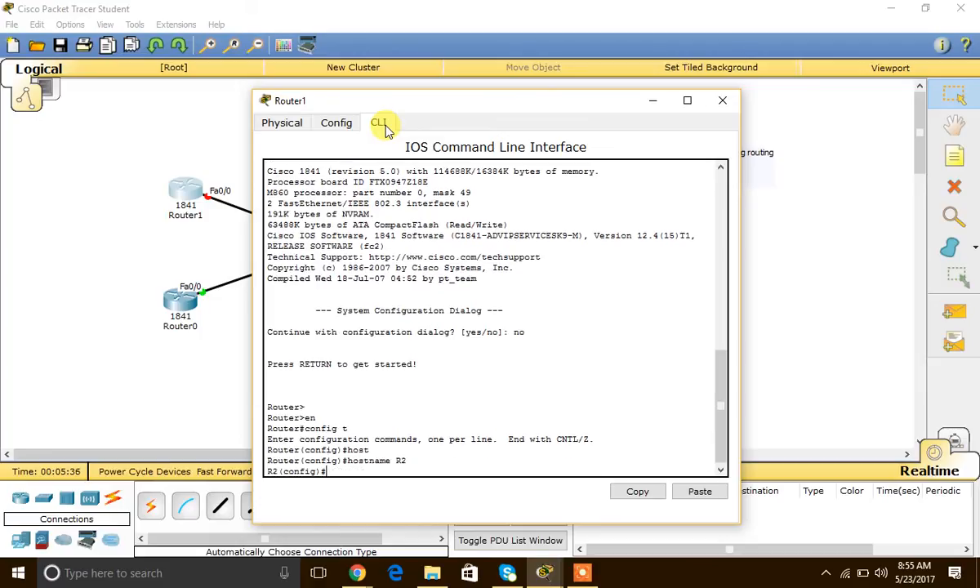
Enter R2's fastEthernet 0/0 interface configuration and enable the interface with no shutdown.
text(inte)
text(r)
key(Tab)
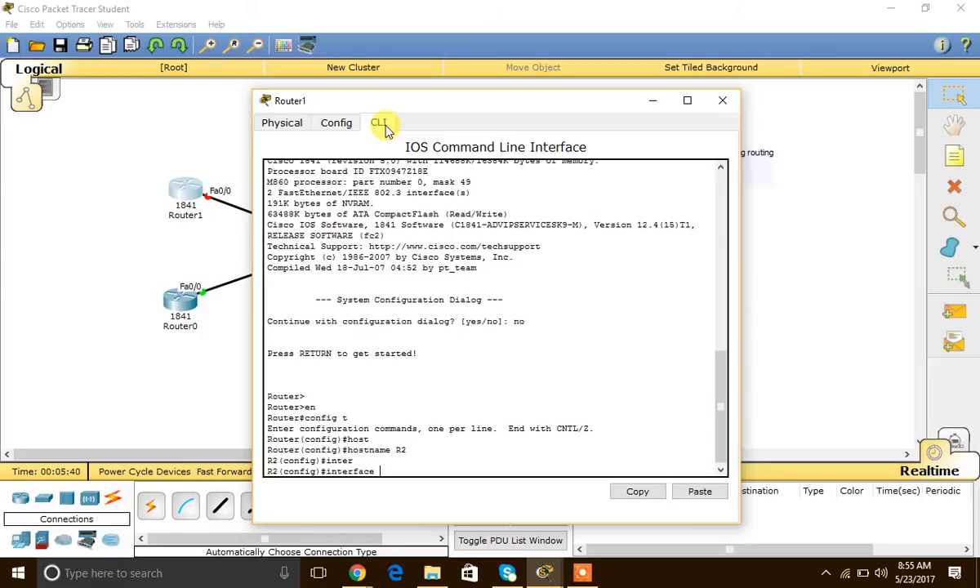
text(fas)
key(Tab)
text(0)
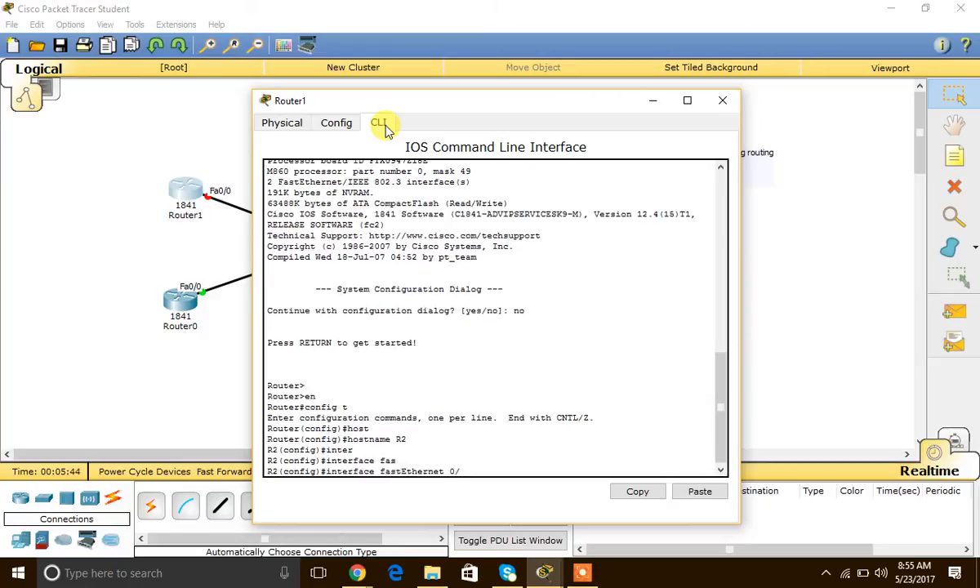
text(/0)
key(Return)
text(n)
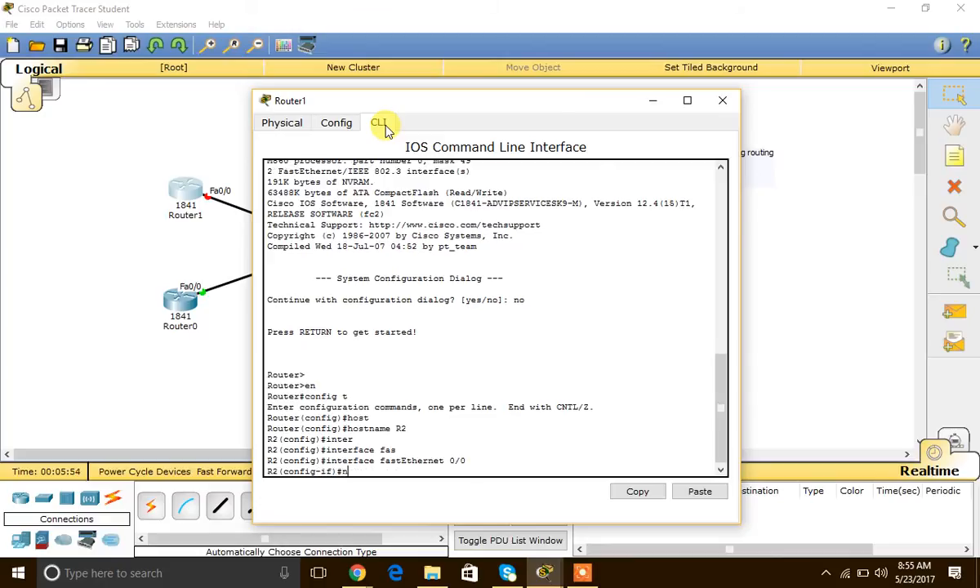
text(o shut)
key(Tab)
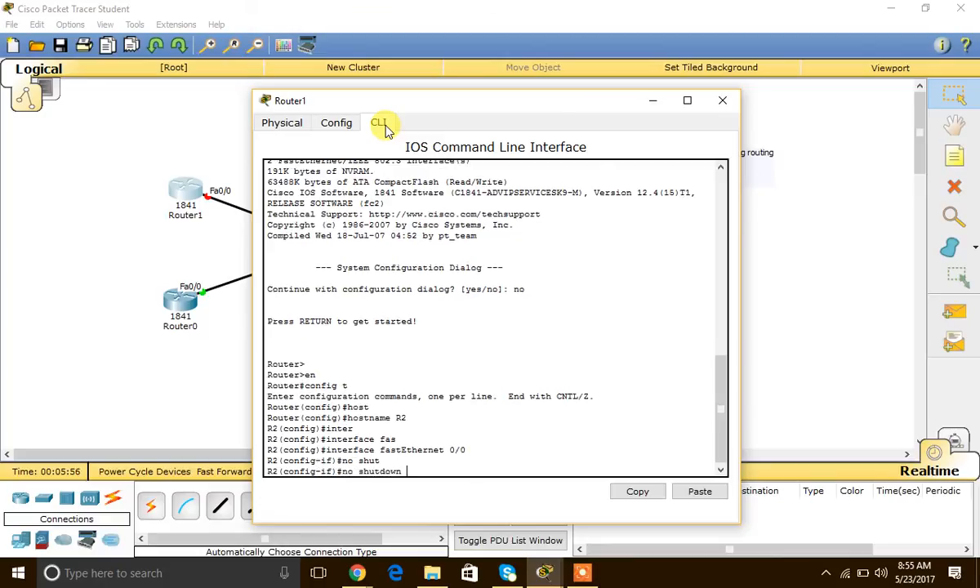
key(Return)
key(Return)
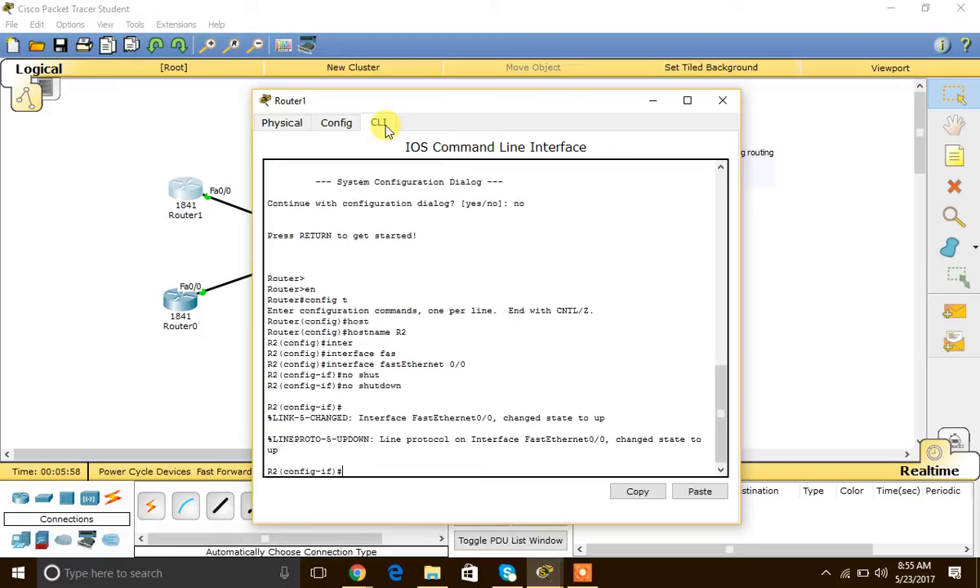
Try to assign 10.10.12.2 to fastEthernet 0/0 using the mask keyword before 255.255.255.0.
text(ip add)
key(Tab)
text(10.10.)
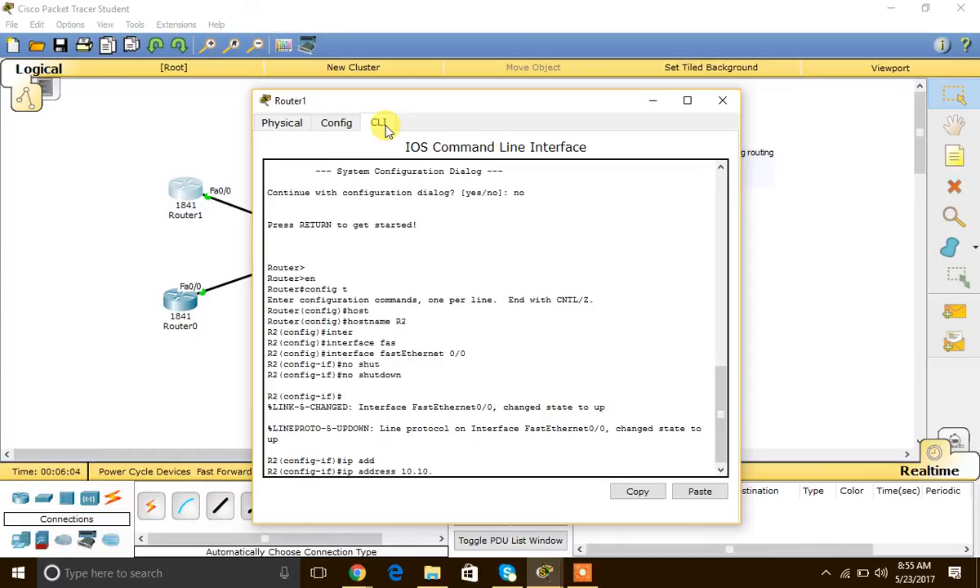
text(12.2)
text( mask)
text( 255.255.255.)
text(0)
key(Return)
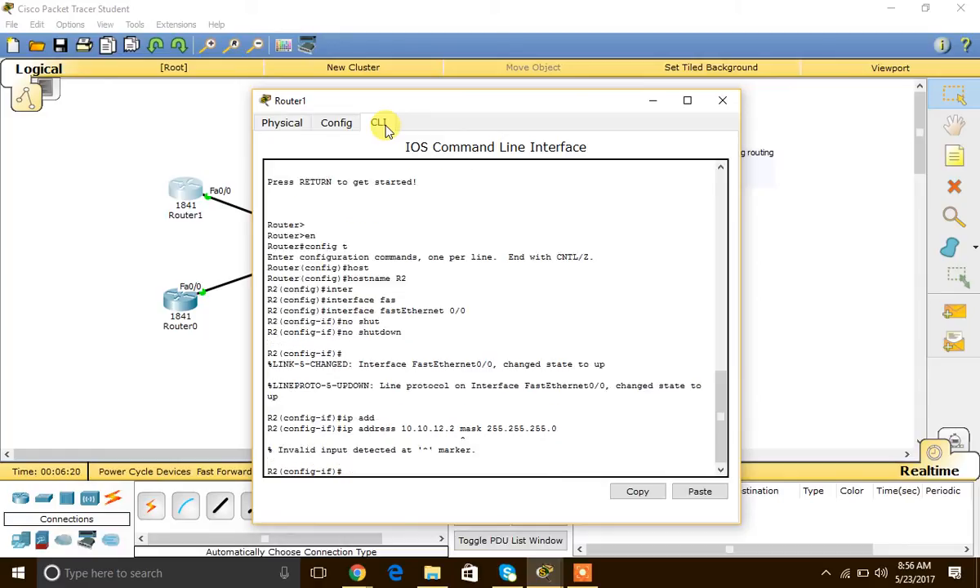
Reissue the address command without the mask keyword, assigning 10.10.12.2 with mask 255.255.255.0 to R2's fastEthernet 0/0.
key(Up)
key(BackSpace)
key(BackSpace)
key(BackSpace)
key(BackSpace)
key(BackSpace)
key(BackSpace)
key(BackSpace)
key(BackSpace)
key(BackSpace)
key(BackSpace)
key(BackSpace)
key(BackSpace)
key(BackSpace)
key(BackSpace)
key(BackSpace)
key(BackSpace)
key(BackSpace)
key(BackSpace)
text(255.255.255.0)
key(Return)
key(Return)
Exit interface and global configuration modes on R2 and save the configuration with wr.
text(exit)
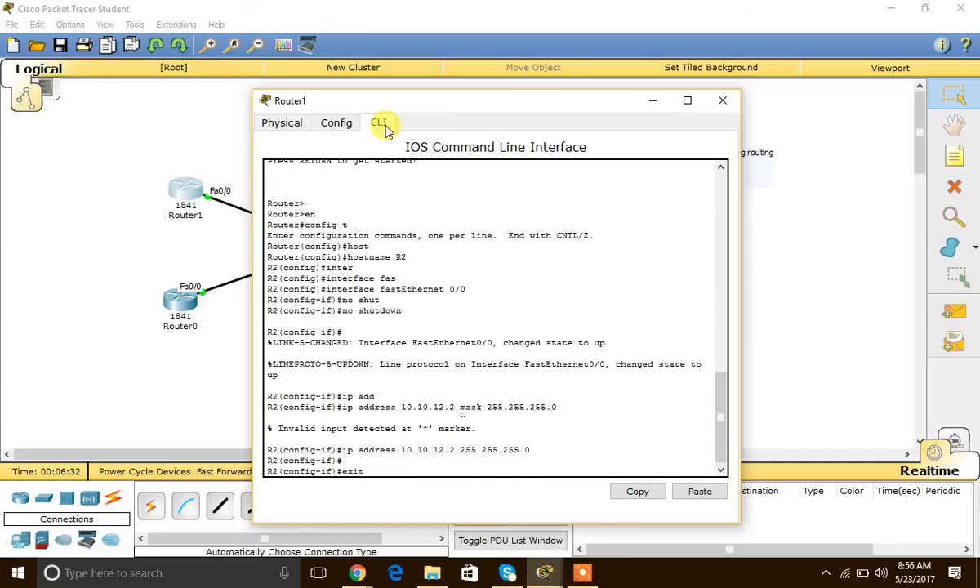
key(Return)
text(exit)
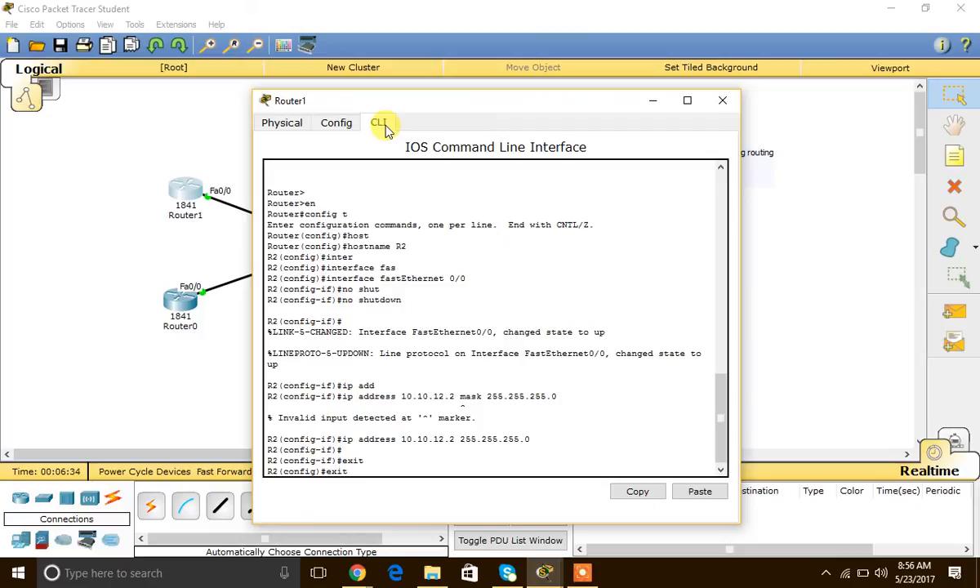
key(Return)
key(Return)
text(wr)
key(Return)
Copy R2's running-config to startup-config, accepting the default destination filename.
text(copy)
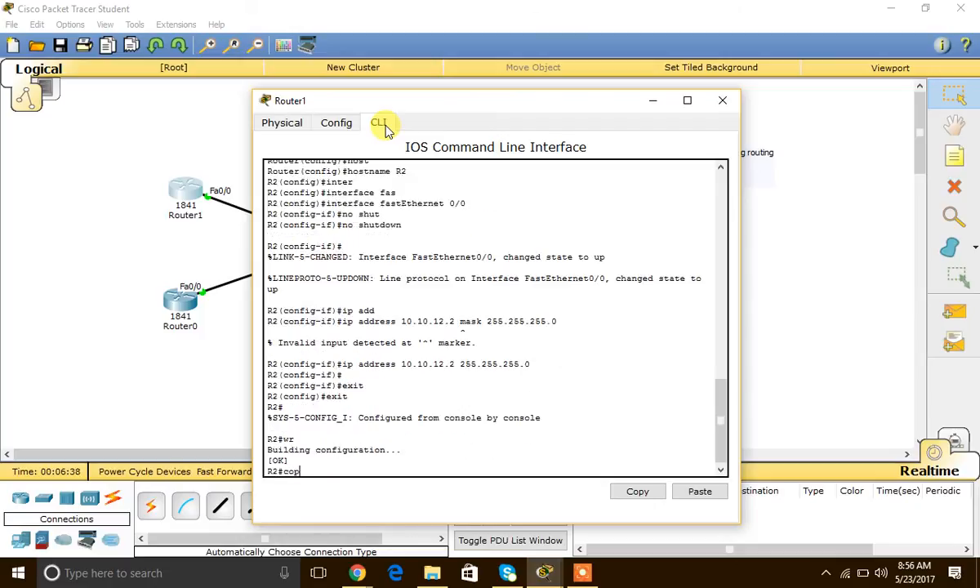
key(Tab)
text(run)
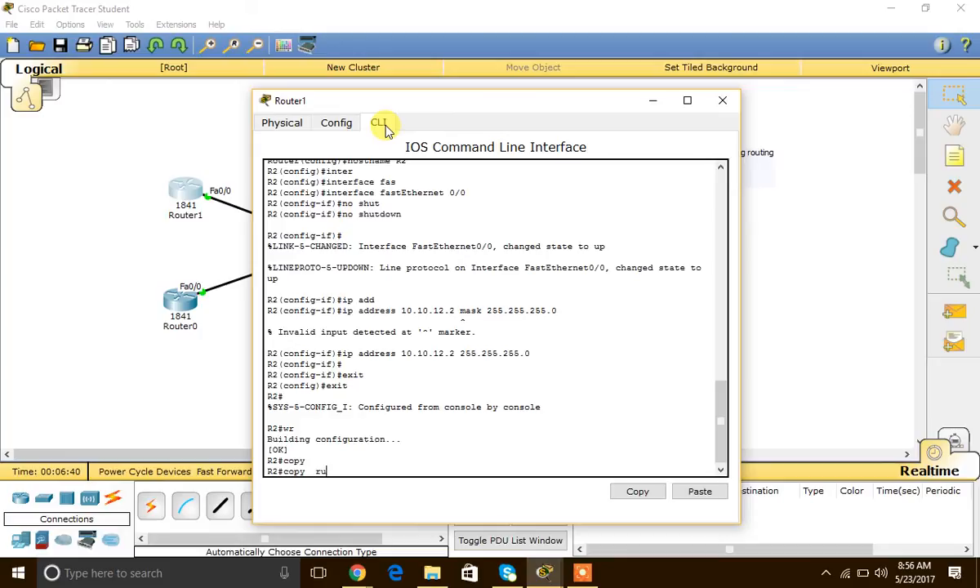
key(Tab)
text(star)
key(Tab)
key(Return)
key(Return)
key(Return)
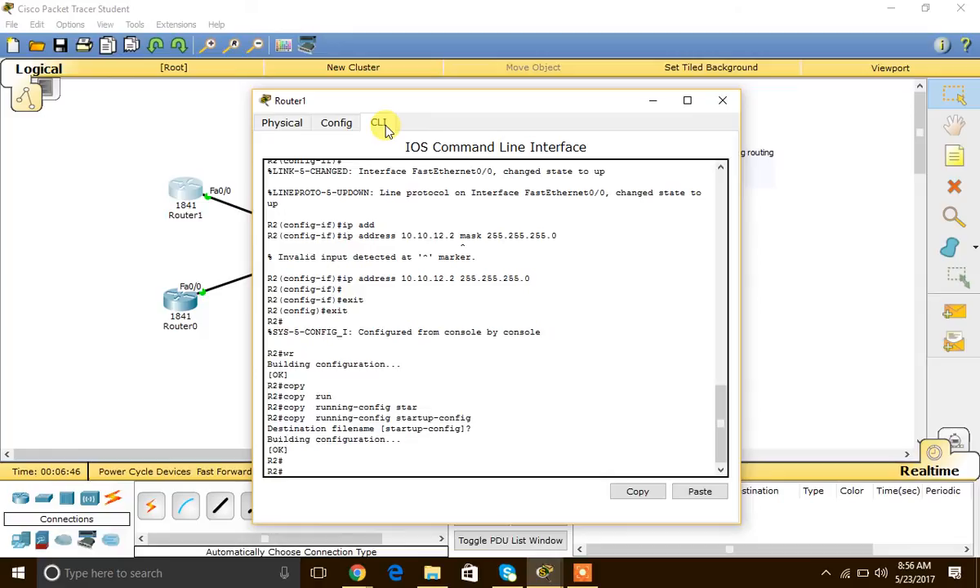
Display R2's brief IP interface summary and ping 10.10.12.1 to test the link to R1.
text(sh ip int br)
key(Return)
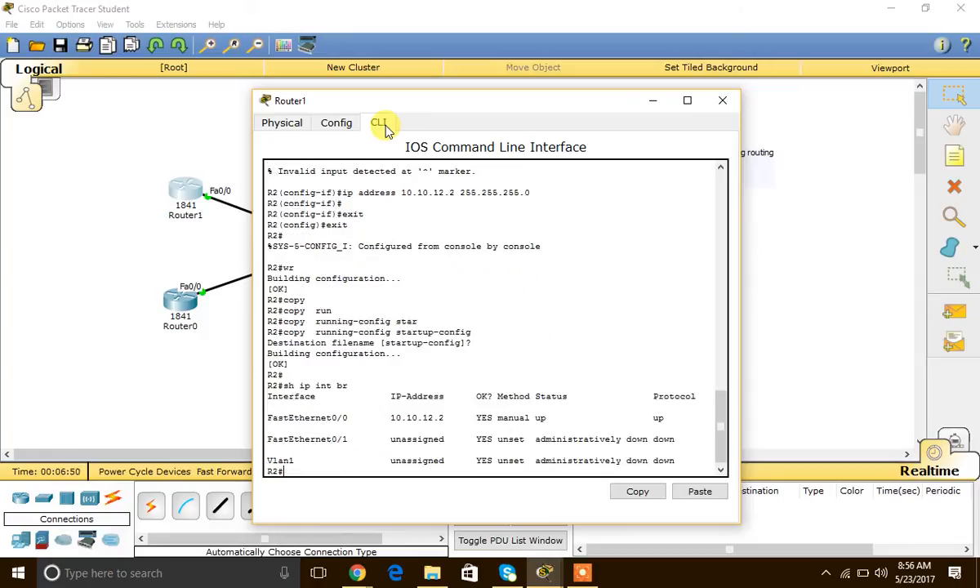
key(Return)
text(p)
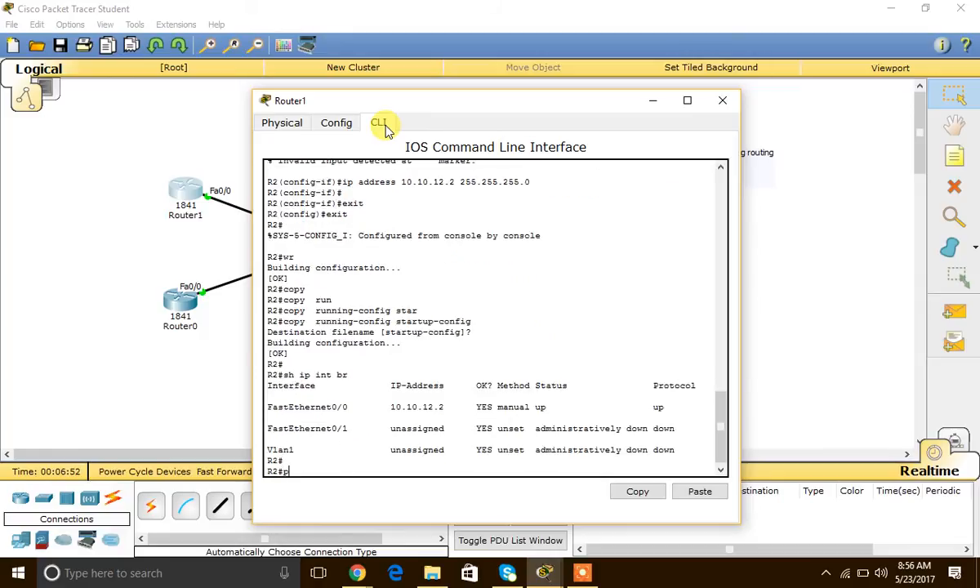
text(ing 10.10.12.1)
key(Return)
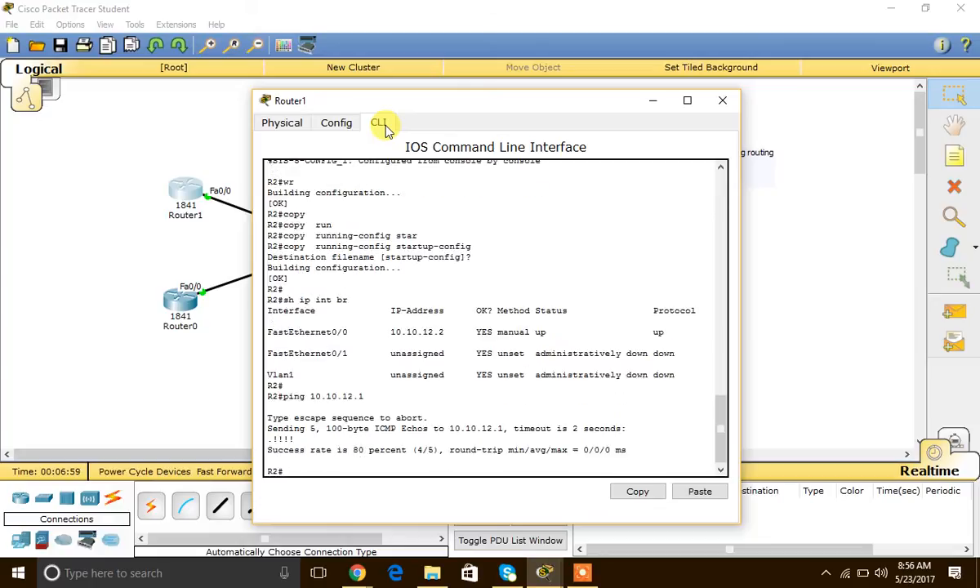
Uncover the topology behind Router1's window, then enter R2's global configuration mode and create interface loopback 0.
drag(405, 102, 525, 102)
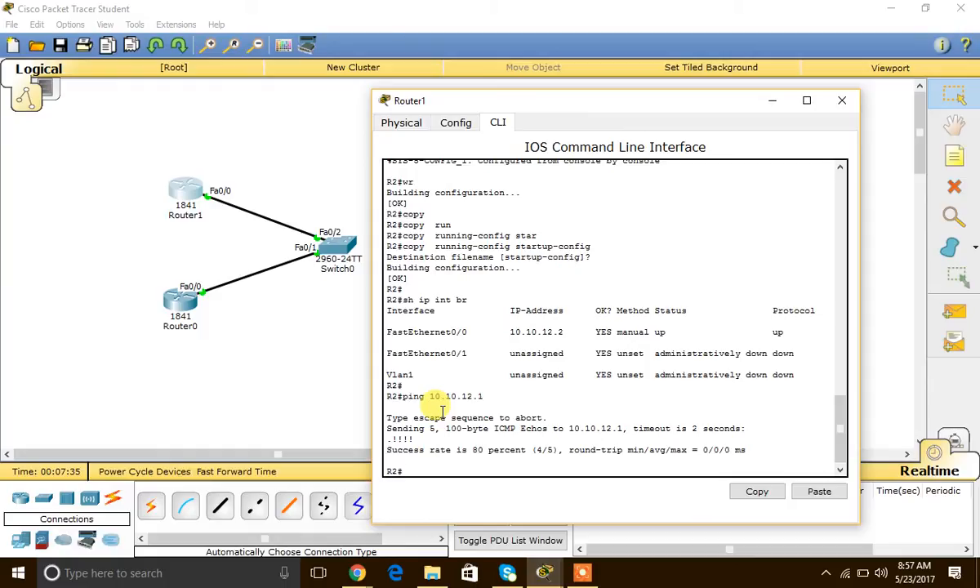
text(inter)
key(BackSpace)
key(BackSpace)
key(BackSpace)
key(BackSpace)
key(BackSpace)
text(config t)
key(Return)
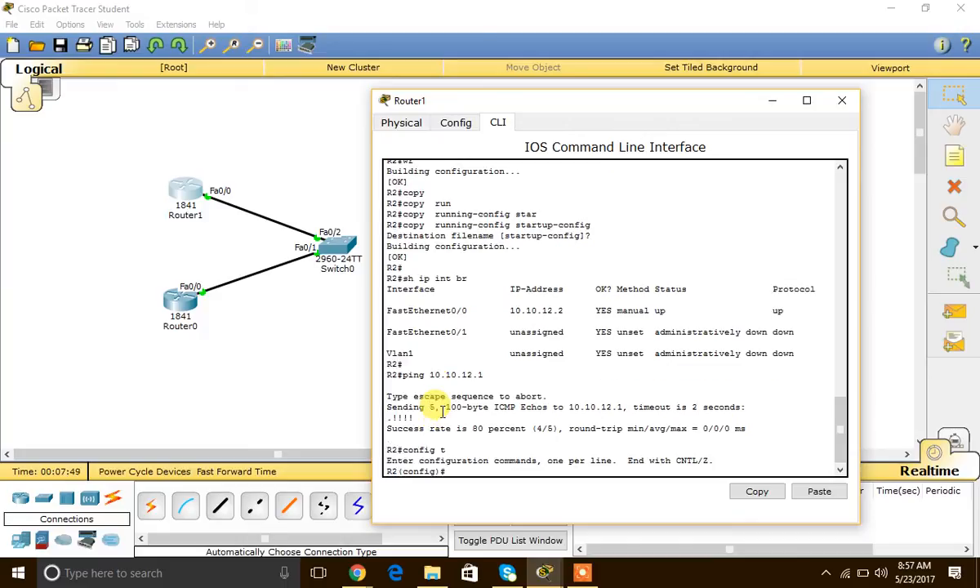
text(inter)
key(Tab)
text(lo)
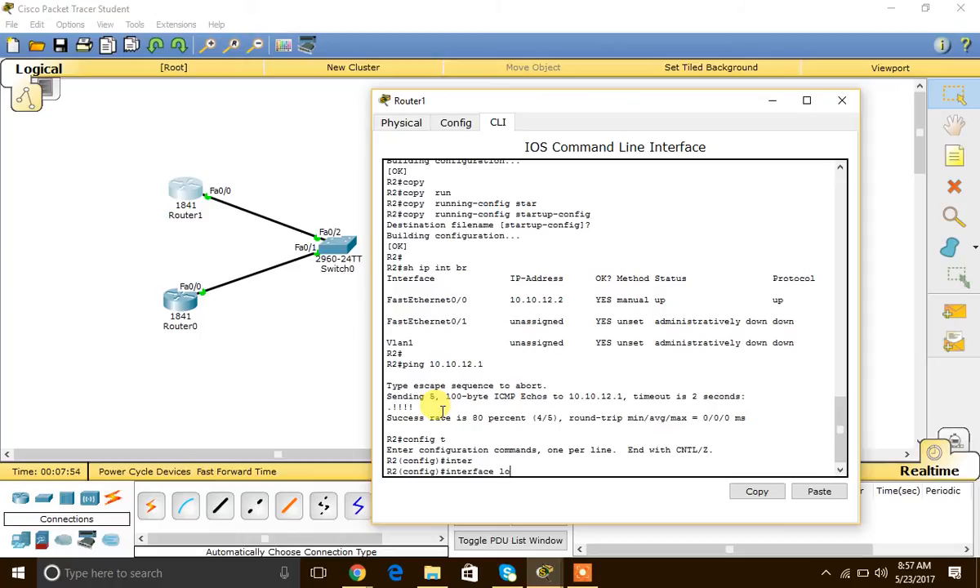
key(Tab)
text(0)
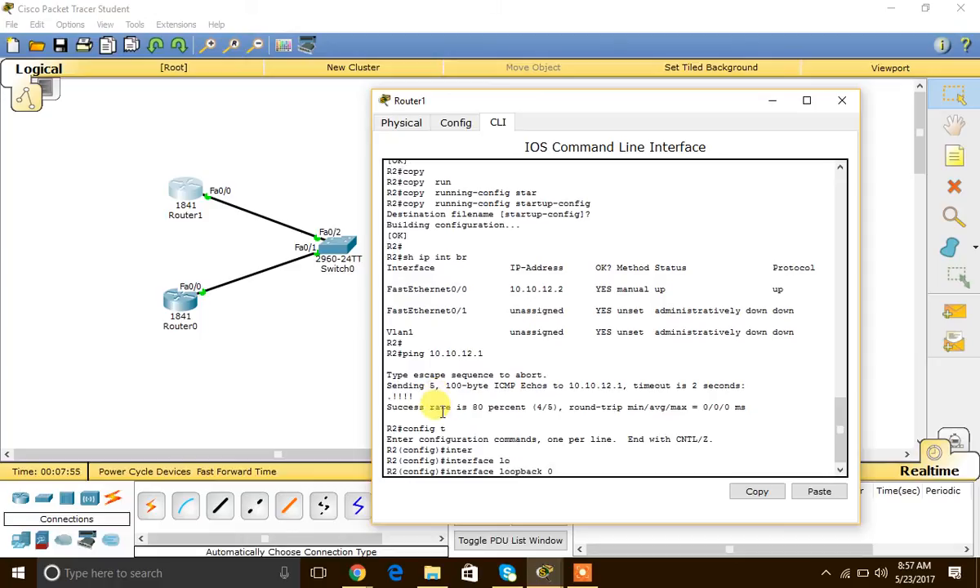
key(Return)
key(Return)
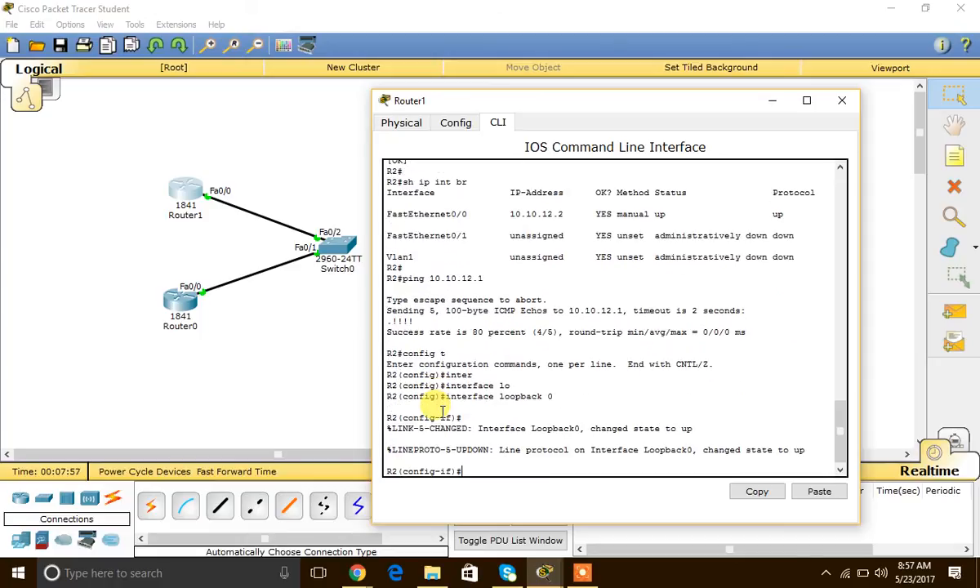
Assign IP address 2.2.2.2 with mask 255.255.255.0 to R2's loopback 0, correcting the command to ip add.
text(ip 2.2.2.2 255.255.255.0)
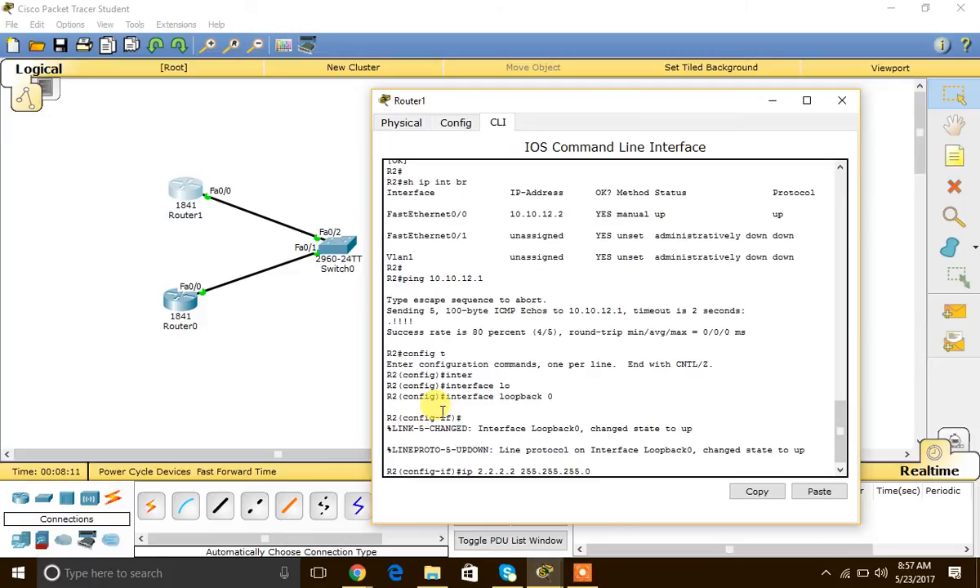
key(Return)
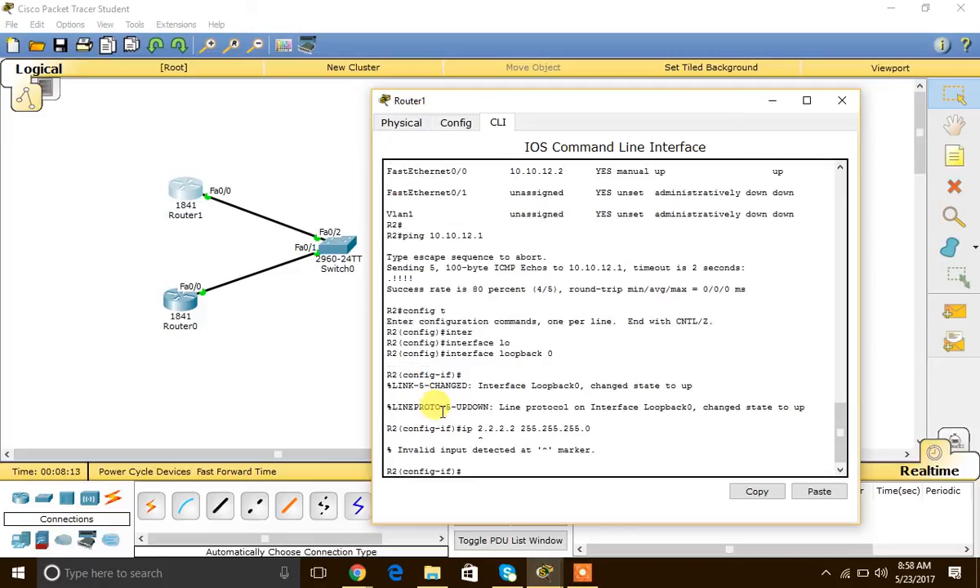
key(Up)
key(Left)
key(Left)
key(Left)
key(Left)
key(Left)
key(Left)
key(Left)
key(Left)
key(Left)
key(Left)
key(Left)
key(Left)
key(Left)
key(Left)
key(Left)
key(Left)
key(Left)
key(Left)
key(Left)
key(Left)
key(Left)
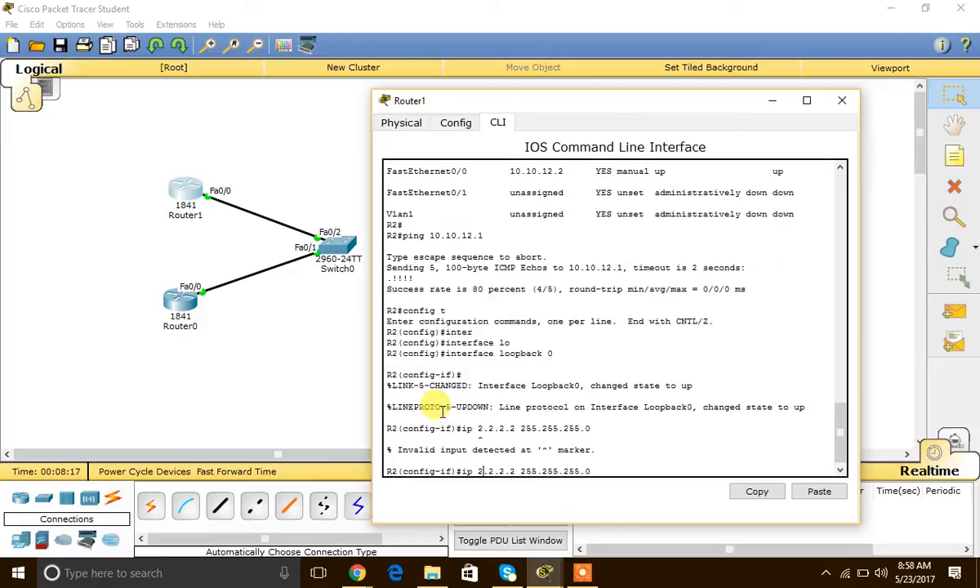
text(add)
key(Tab)
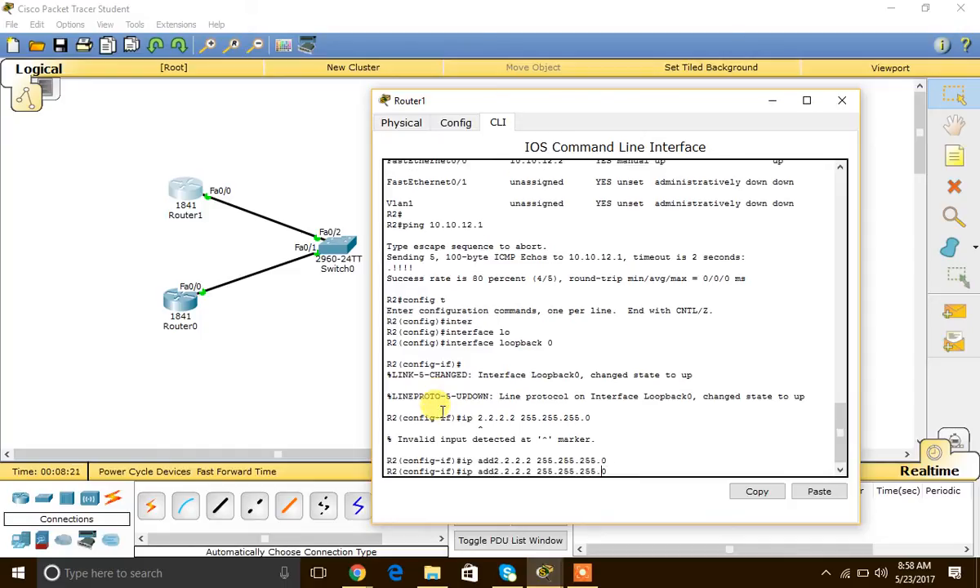
key(Left)
key(Left)
key(Left)
key(Left)
key(Left)
key(Left)
key(Left)
key(Left)
key(Left)
key(Left)
key(Left)
key(Left)
key(Left)
key(Left)
key(Left)
key(Left)
key(Left)
key(Left)
key(Left)
key(Left)
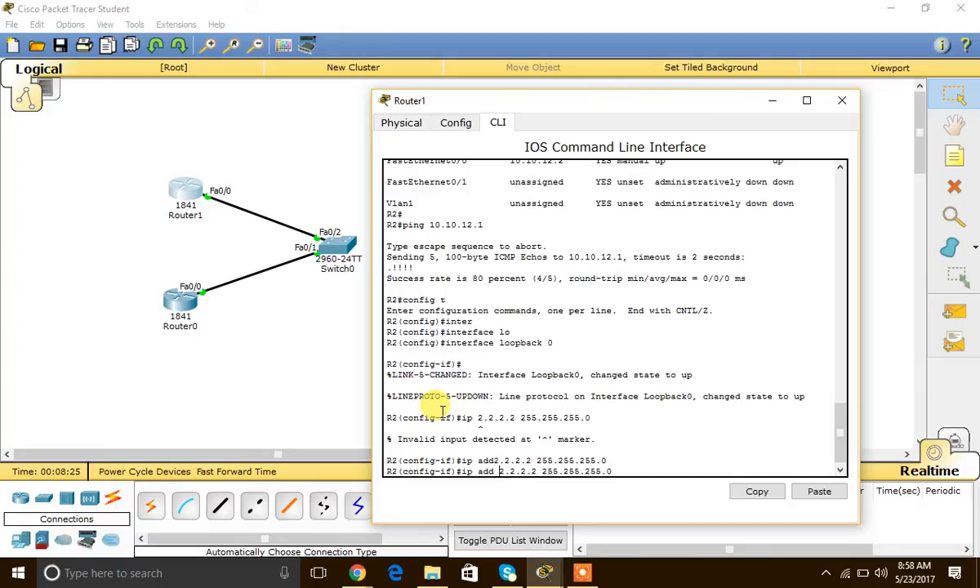
key(Return)
Display the brief IP interface summary from R2's interface configuration mode with do sh ip int br.
text(do sh ip)
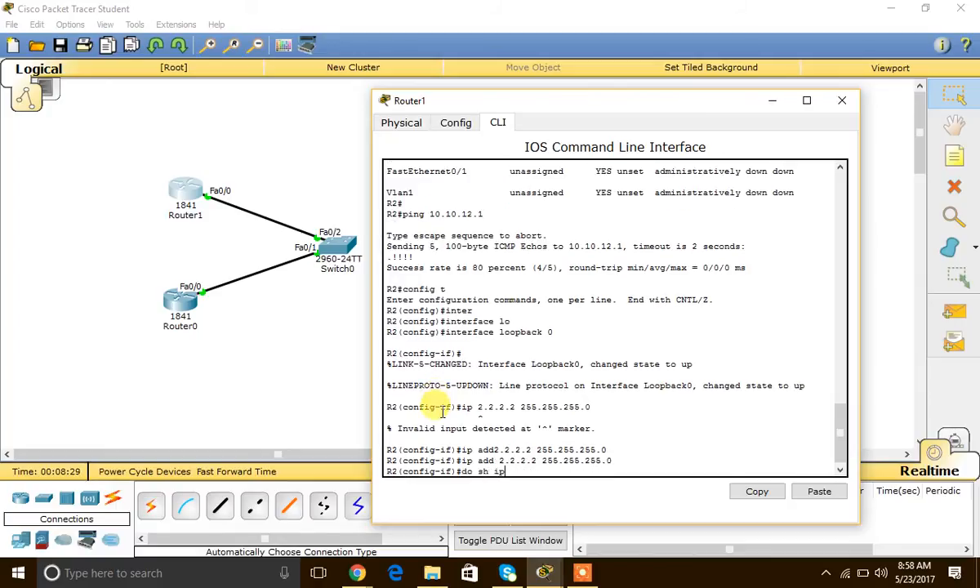
text( int br)
key(Return)
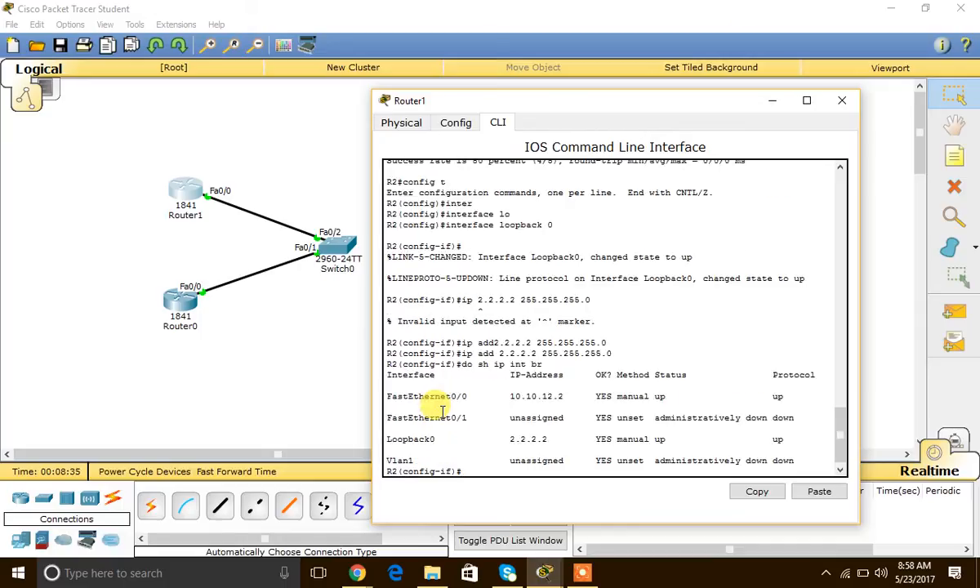
Leave R2's loopback and global configuration modes and save the loopback configuration with wr.
text(exit)
key(Return)
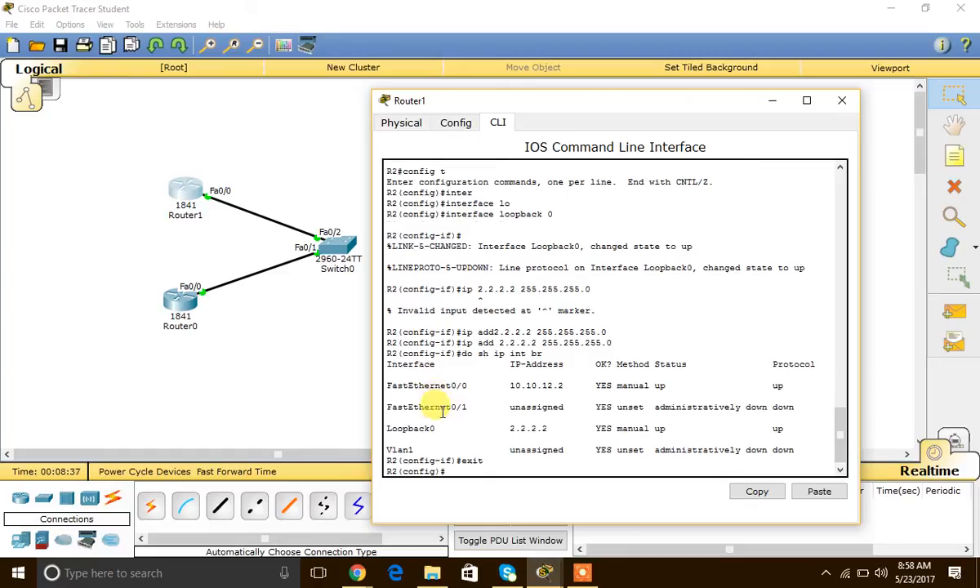
text(exit)
key(Return)
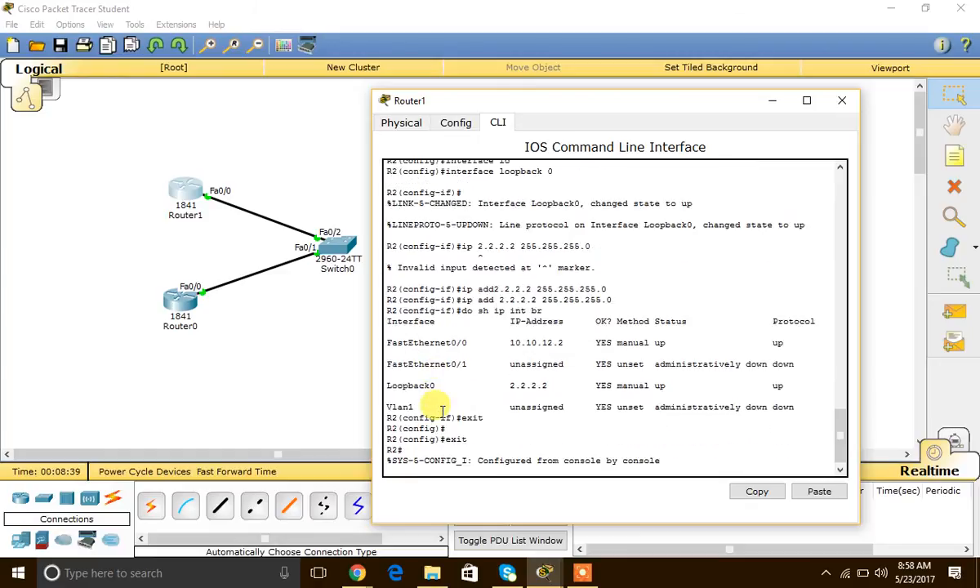
text(wr)
key(Return)
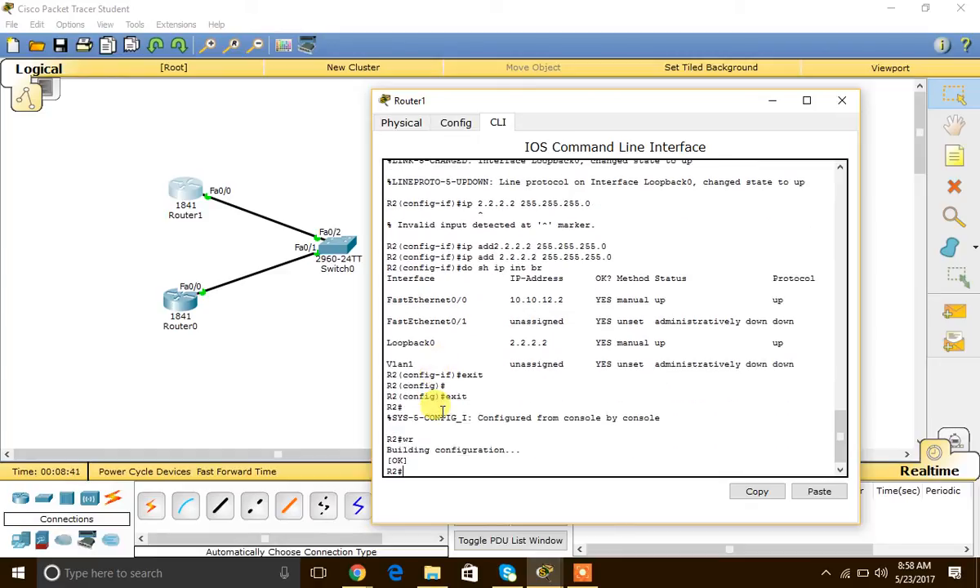
key(BackSpace)
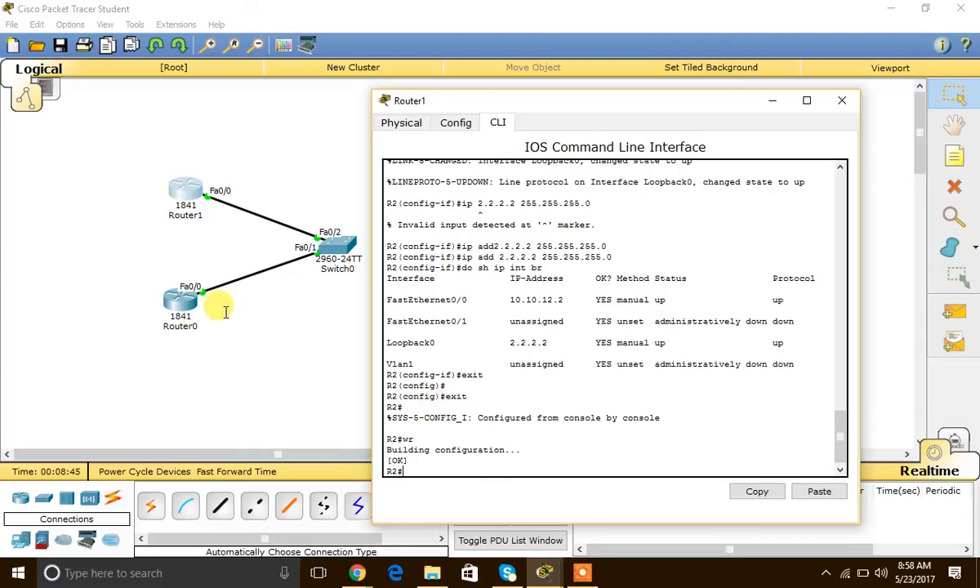
Open Router0's command line.
click(172, 294)
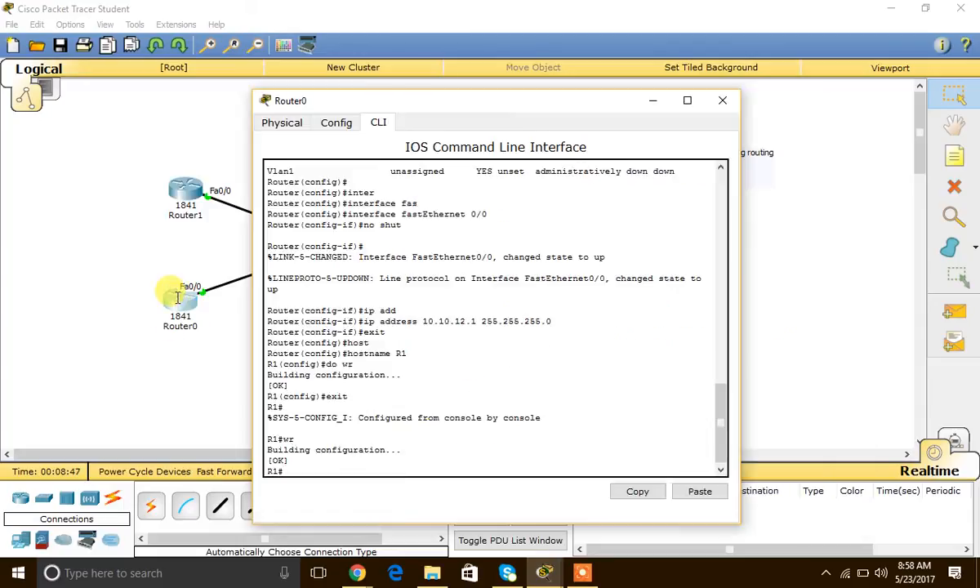
Enter R1's global configuration mode with config t and create interface loopback 0.
key(Return)
key(Return)
text(config t)
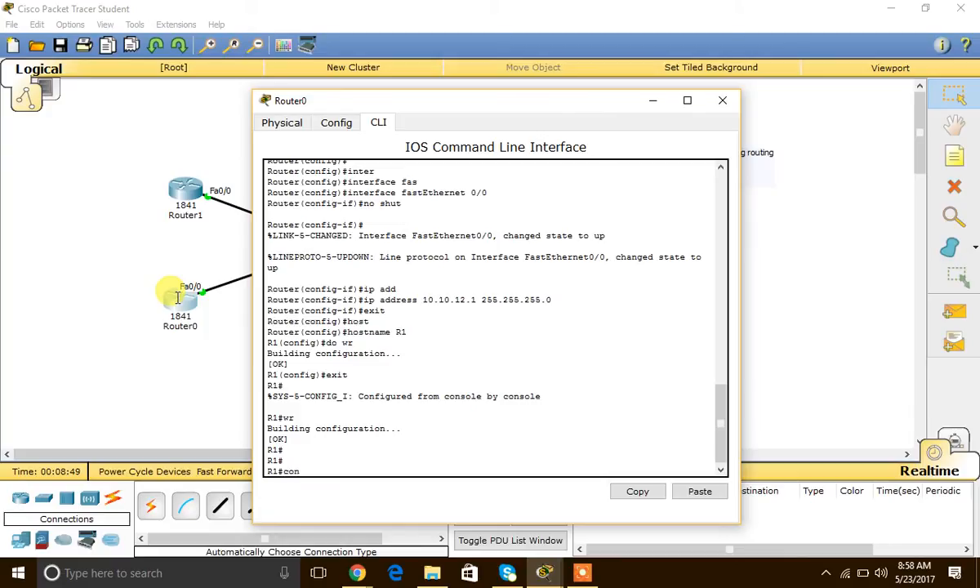
key(Return)
text(inter)
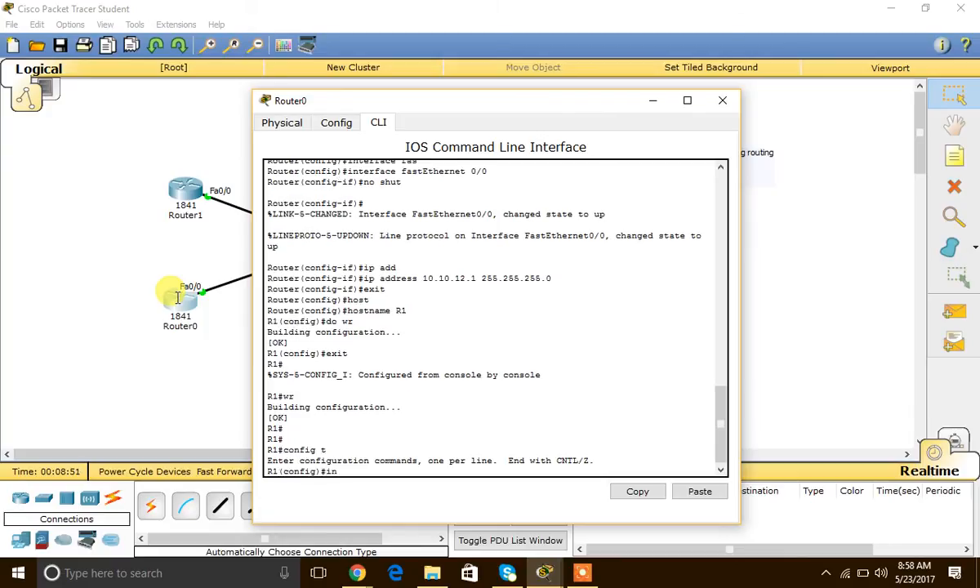
key(Tab)
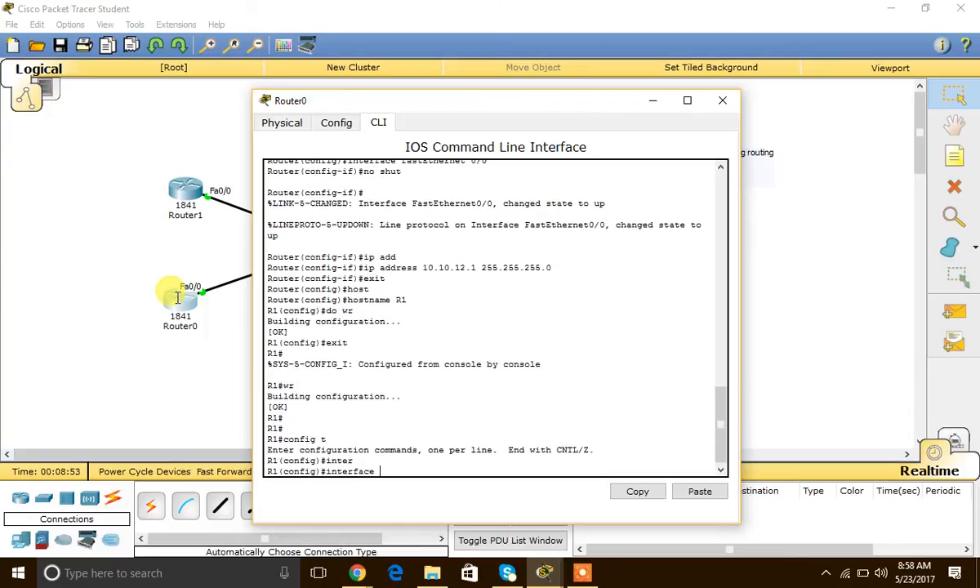
text(lo)
key(Tab)
text(0)
key(Return)
key(Return)
key(Return)
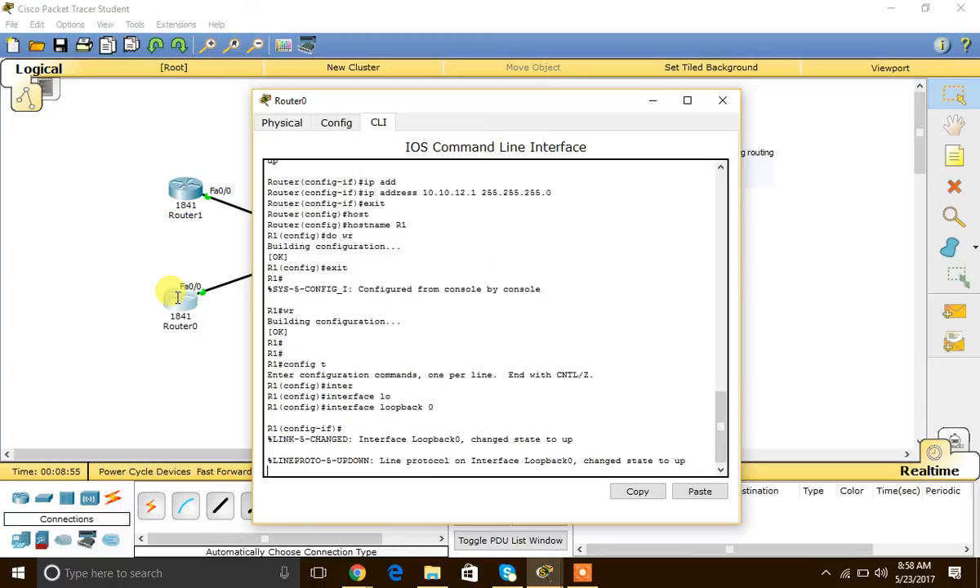
Try to assign IP address 1.1.1.0 with mask 255.255.255.0 to R1's loopback 0.
text(ip add)
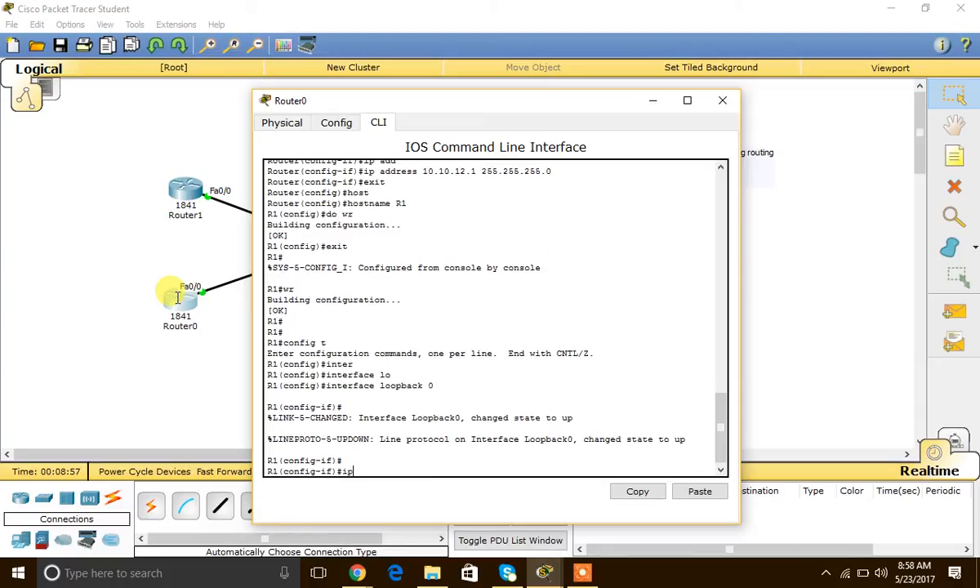
key(Tab)
text(1.)
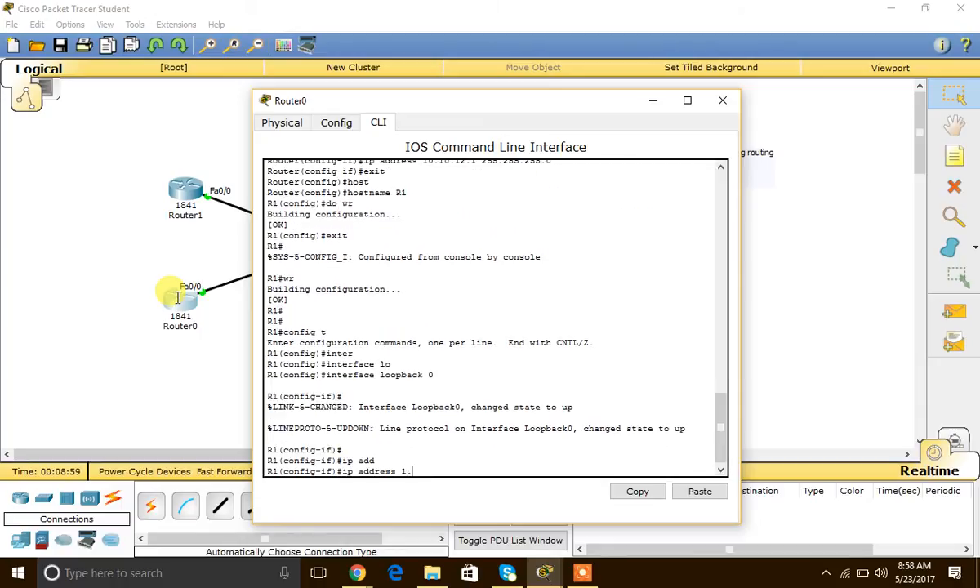
text(1.1.0 255.255.255.0)
key(Return)
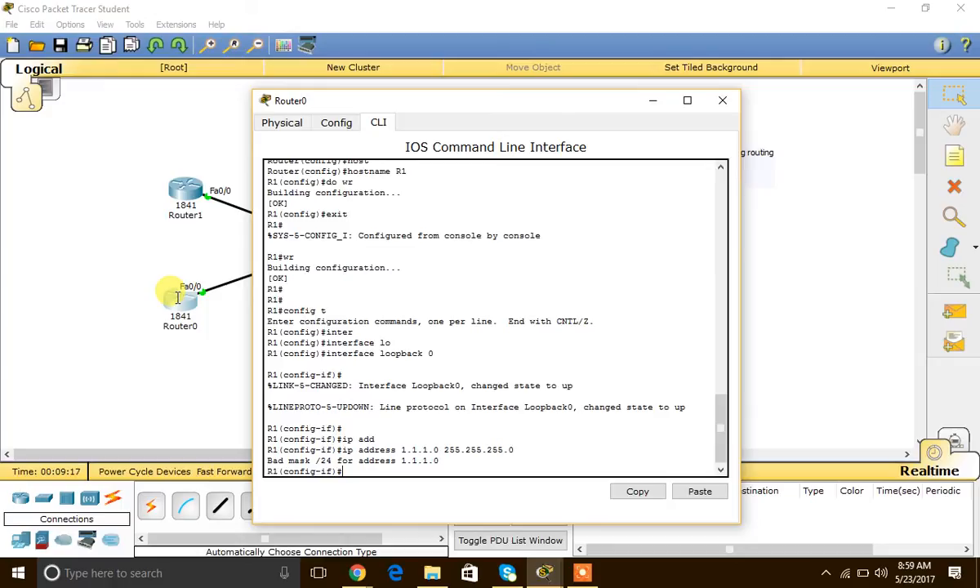
key(Return)
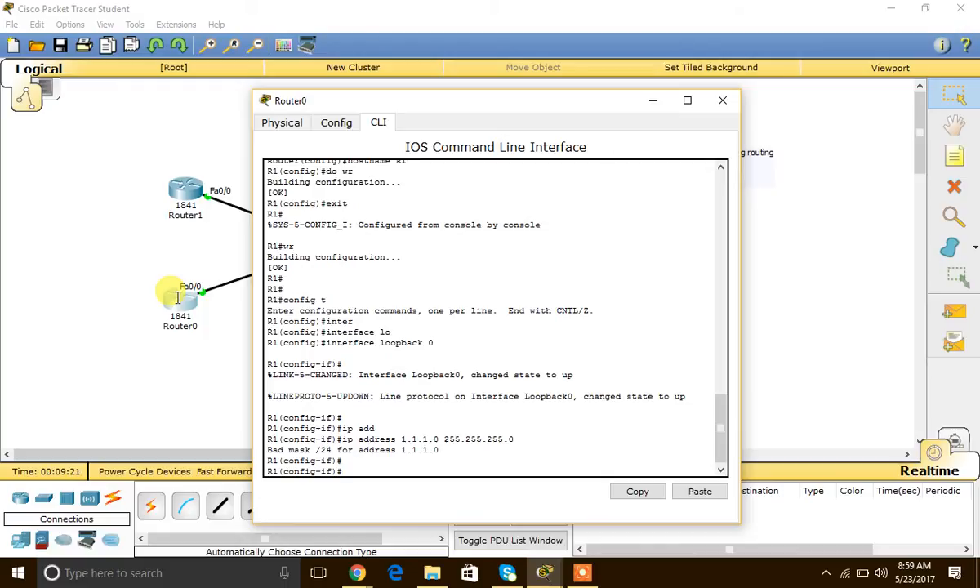
Assign IP address 1.1.1.1 with mask 255.255.255.0 to R1's loopback 0.
text(ip add)
key(Tab)
text(1)
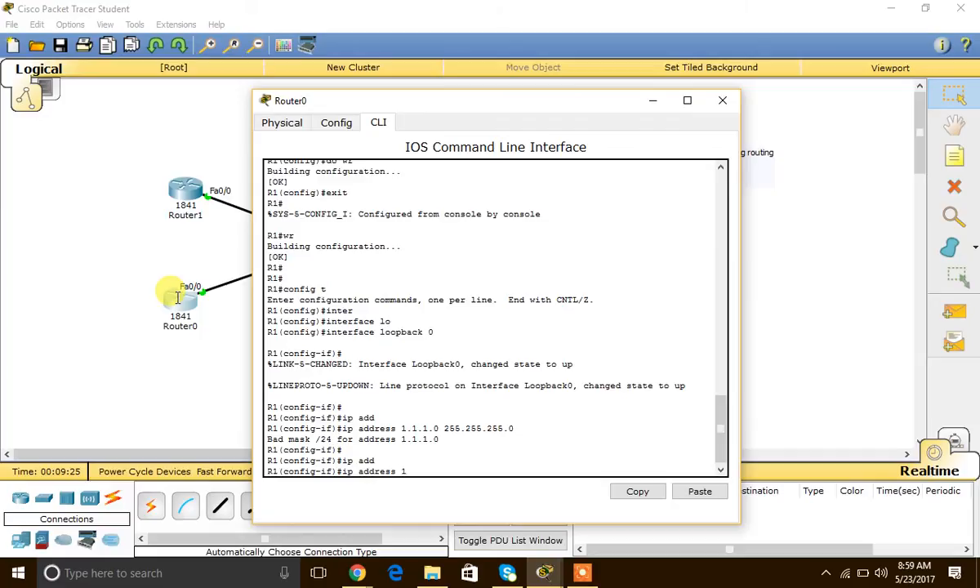
text(.1.1.1 255.255.255.0)
key(Return)
key(Return)
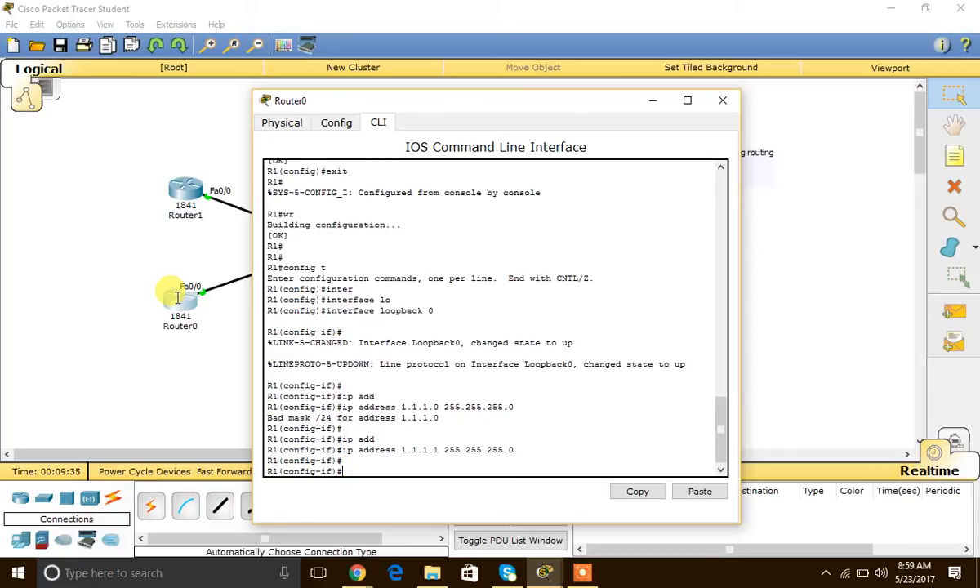
Display the brief IP interface summary from R1's interface configuration mode with do sh ip int br.
text(do sh ip int br)
key(Return)
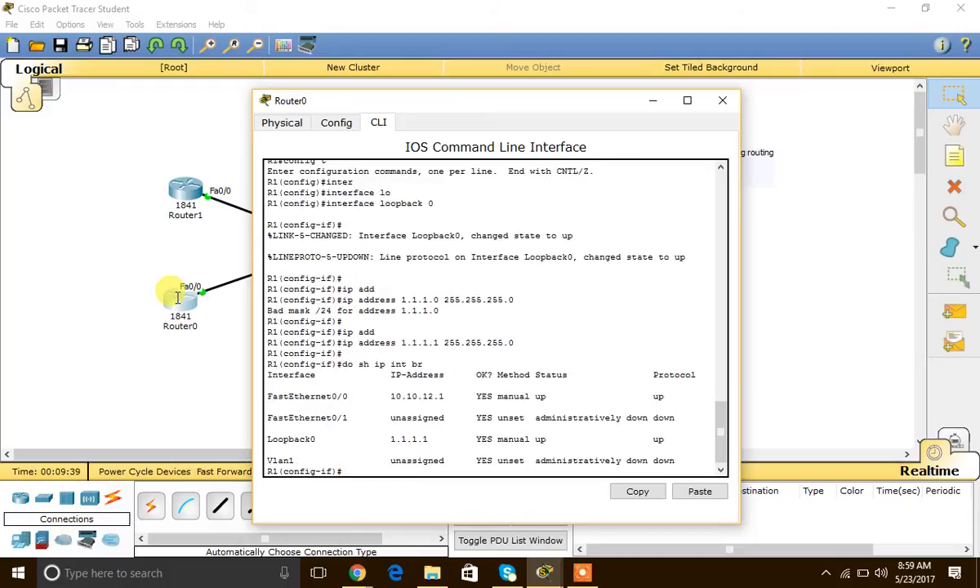
key(Return)
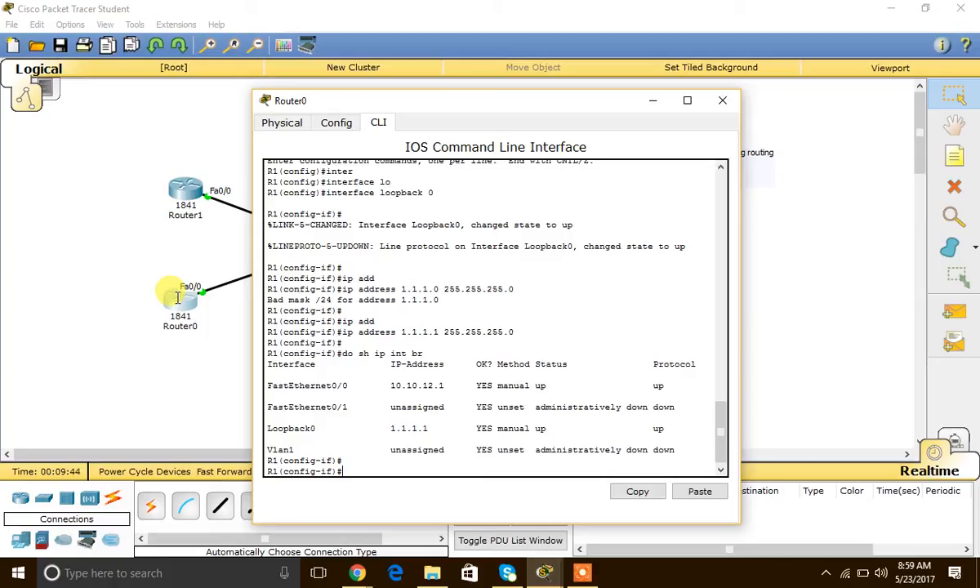
Leave R1's loopback interface and global configuration modes, returning to the privileged prompt.
text(exit)
key(Return)
text(exit)
key(Return)
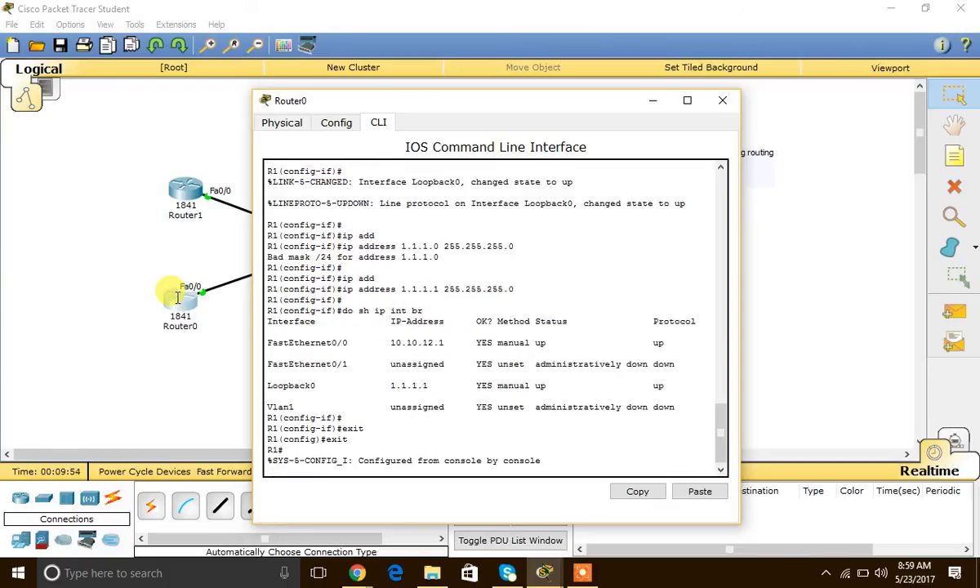
key(Return)
key(Return)
Display R1's brief IP interface summary with sh ip int br and its routing table with sh ip route.
text(sh)
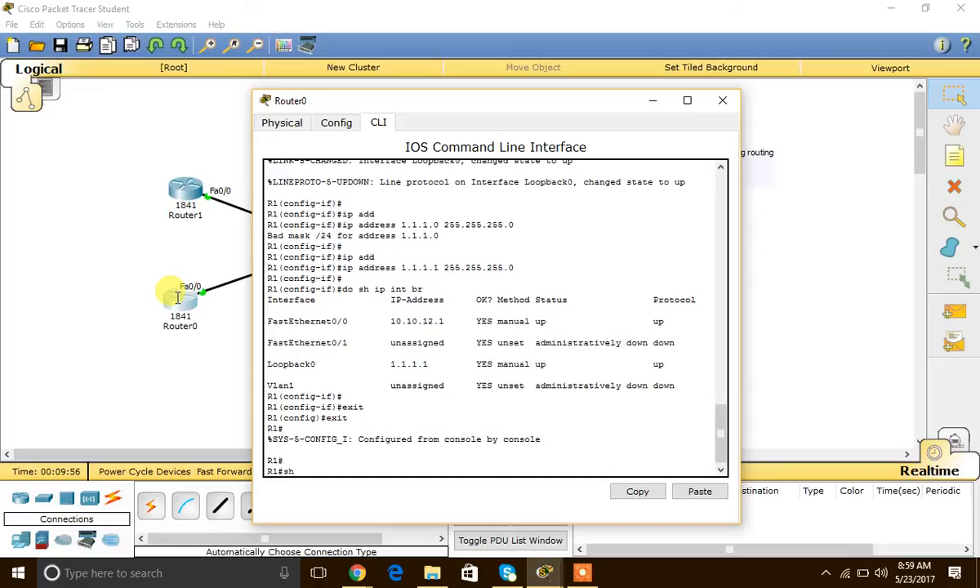
text( ip int br)
key(Return)
key(Return)
key(Return)
text(sh ip route)
key(Return)
key(Return)
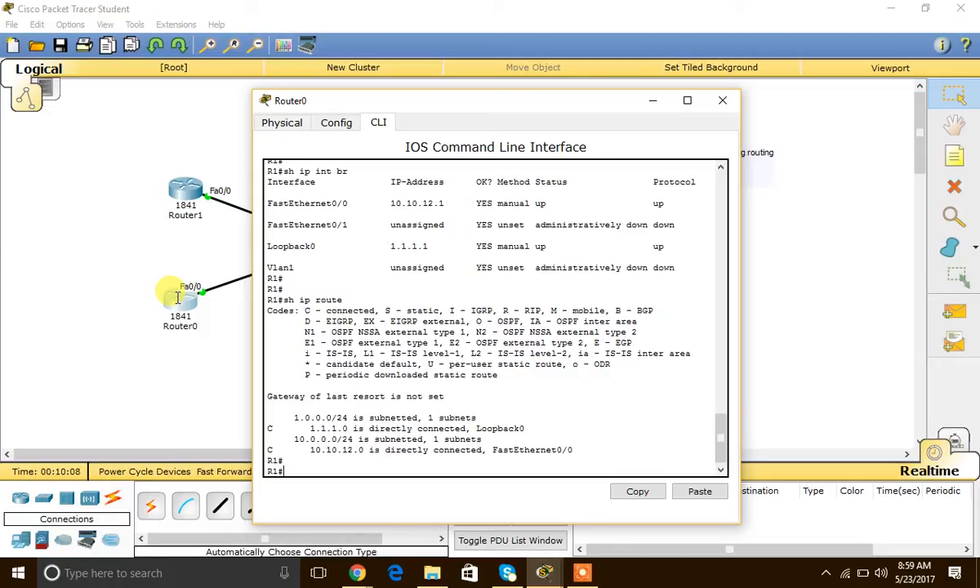
Open Router1's command line and display R2's brief IP interface summary and routing table.
click(187, 198)
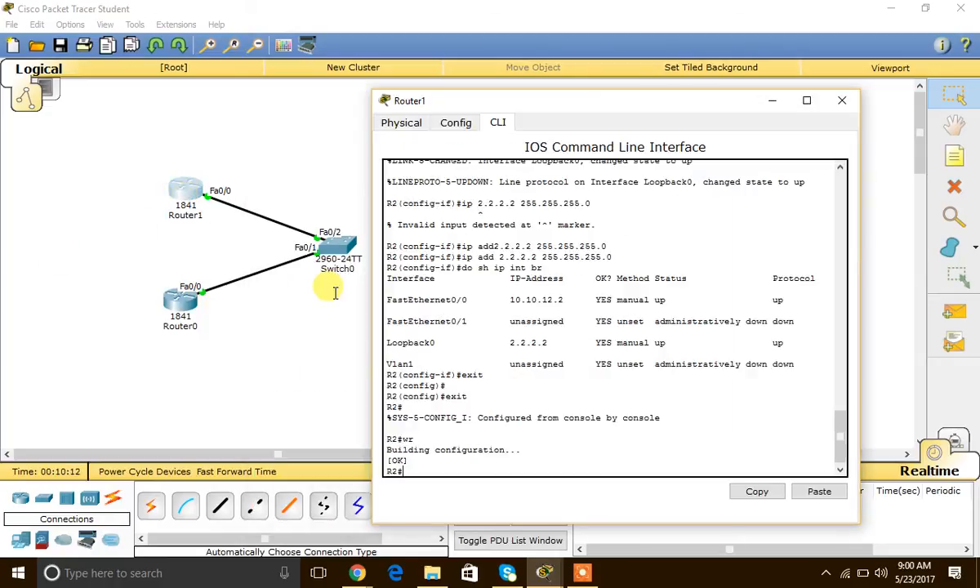
text(sh ip int b)
text(r)
key(Return)
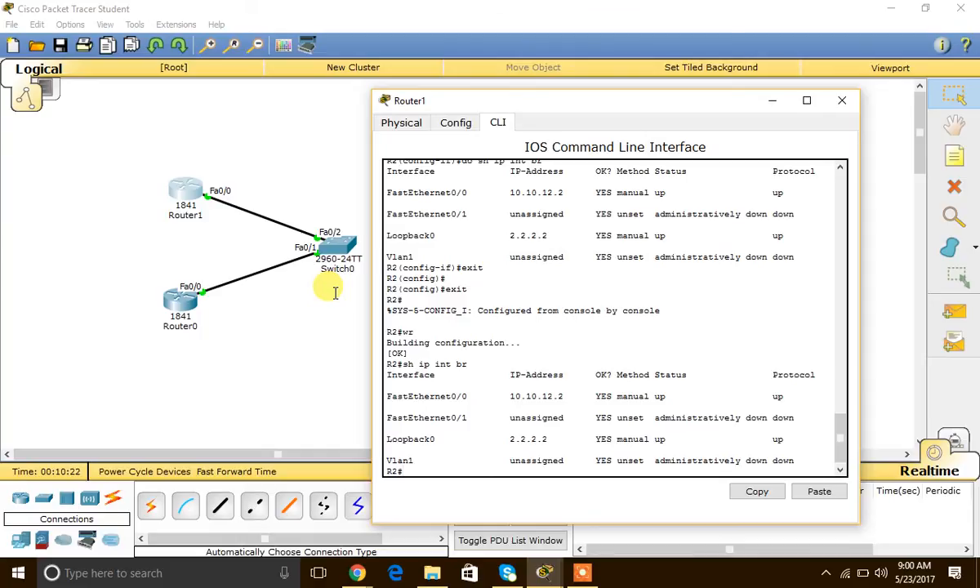
text(sh ip route)
key(Return)
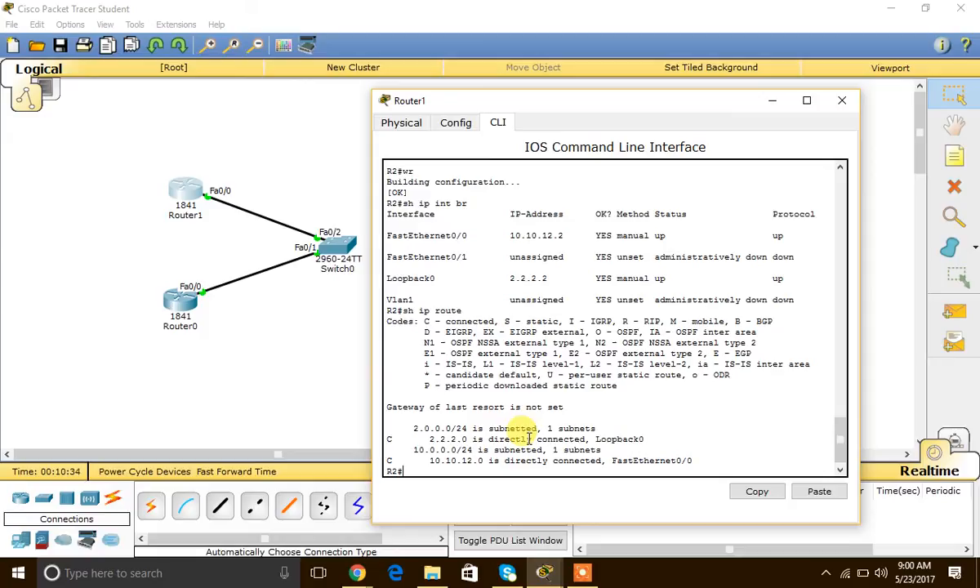
Ping R1's loopback 1.1.1.1 from R2 and look up its routing entry with sh ip route 1.1.1.1.
text(ping 1.1.1.1)
key(Return)
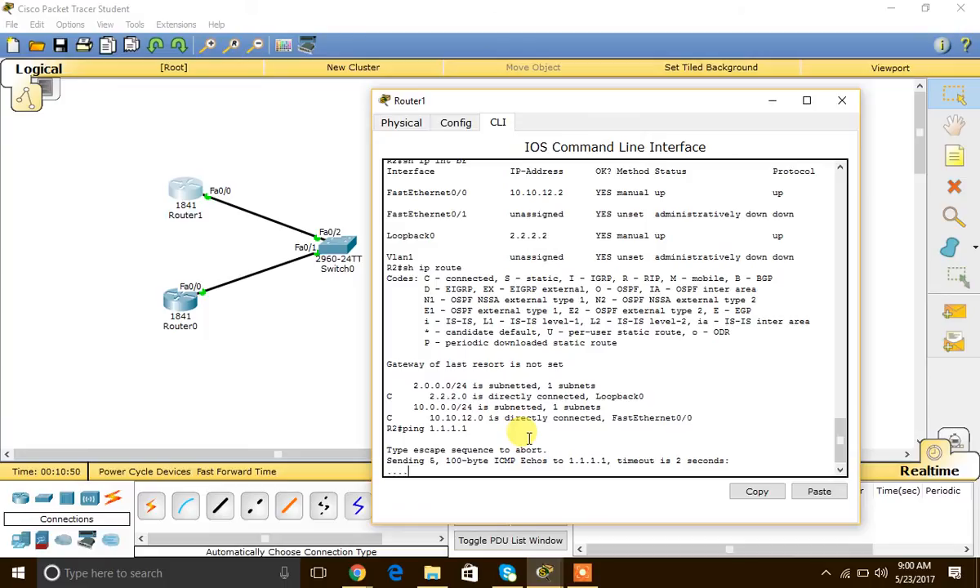
text(sh)
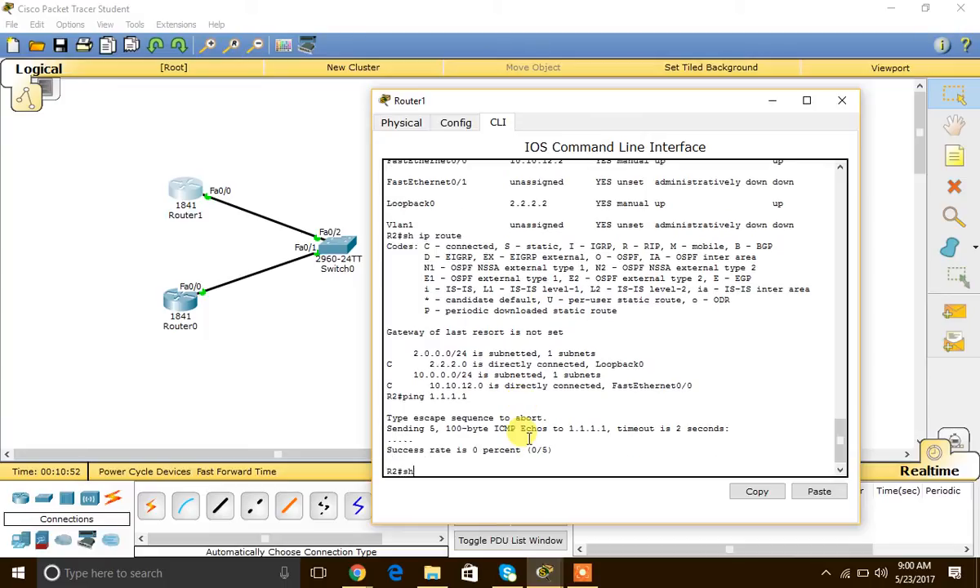
text( ip route 1.1.1.1)
key(Return)
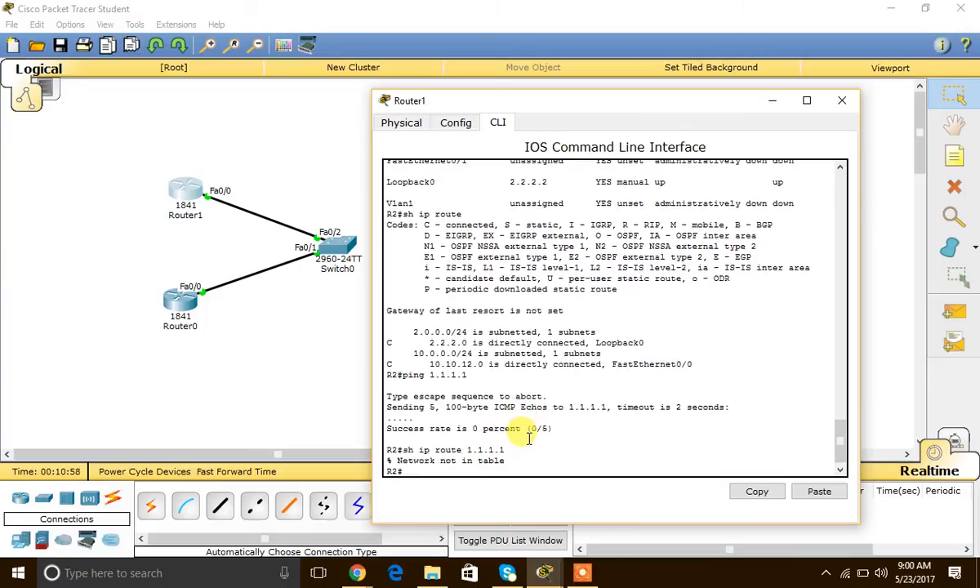
key(Return)
key(Return)
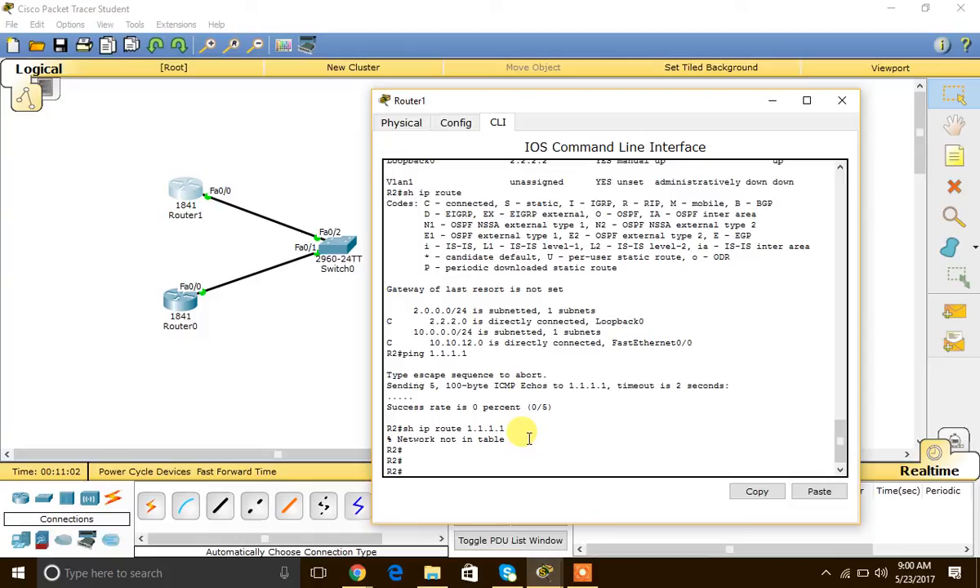
Add a static route on R2 to network 1.1.1.0 with mask 255.255.255.0 via next hop 10.10.12.1, dismissing the battery notice.
text(config t)
key(Return)
text(ip route)
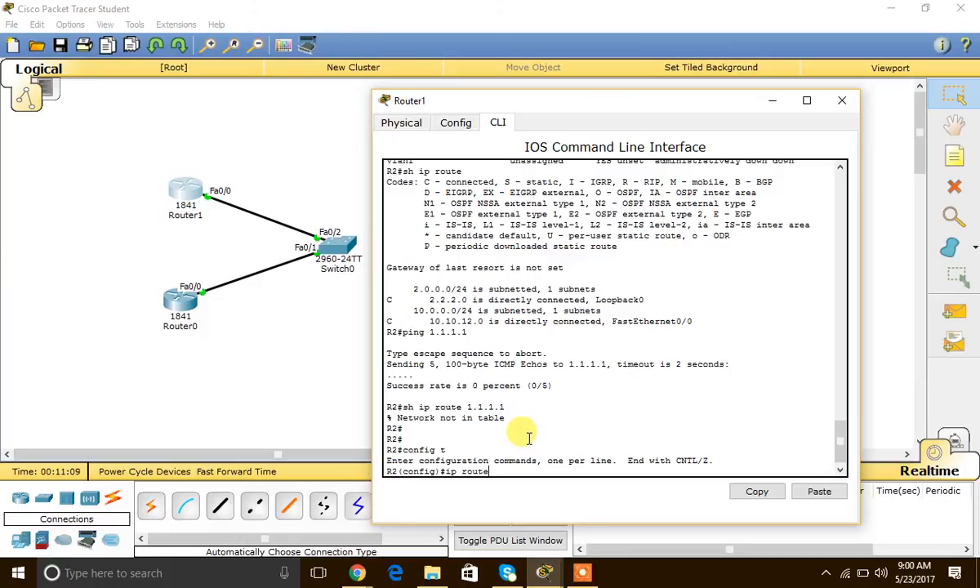
key(Tab)
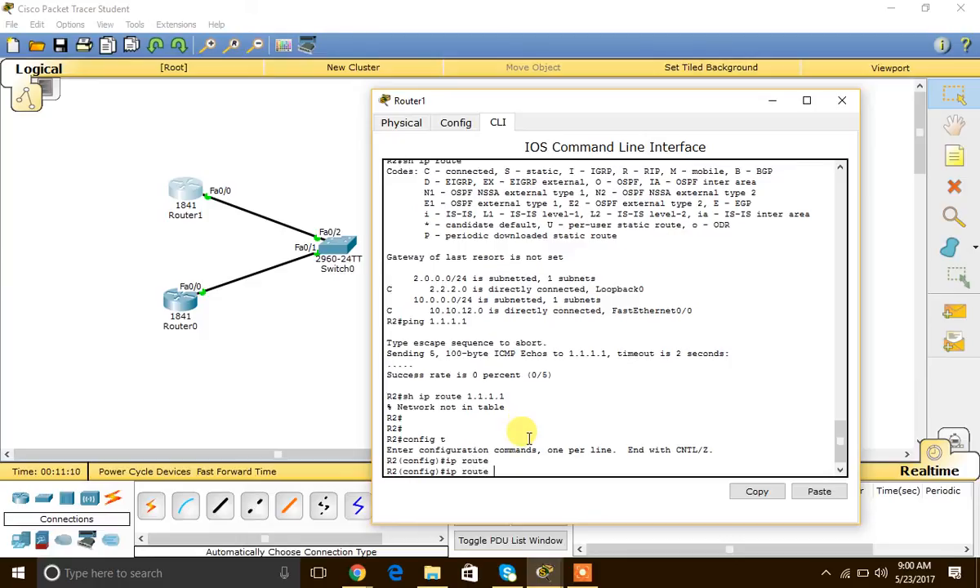
text(1.1.1.0 255.255.255.0)
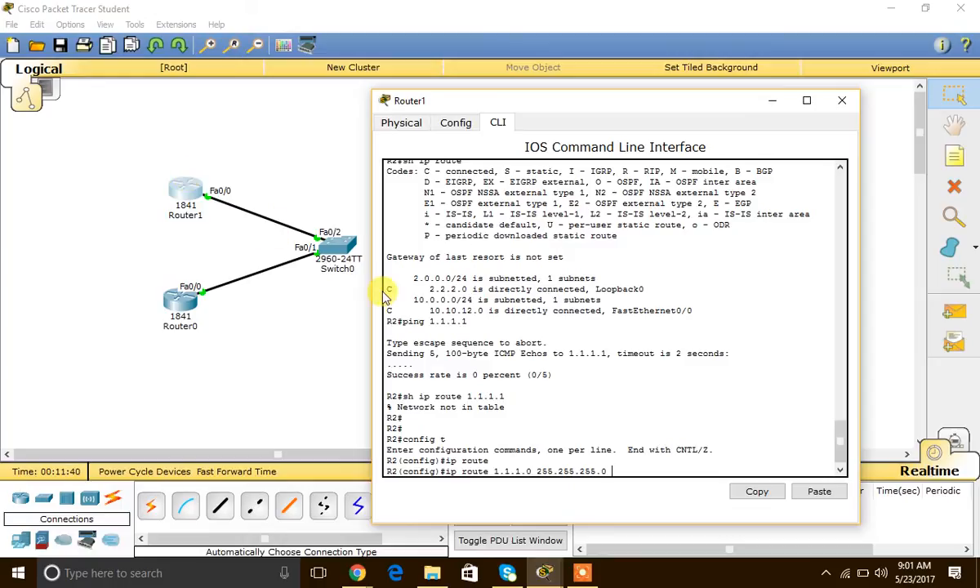
text(10.10.12.)
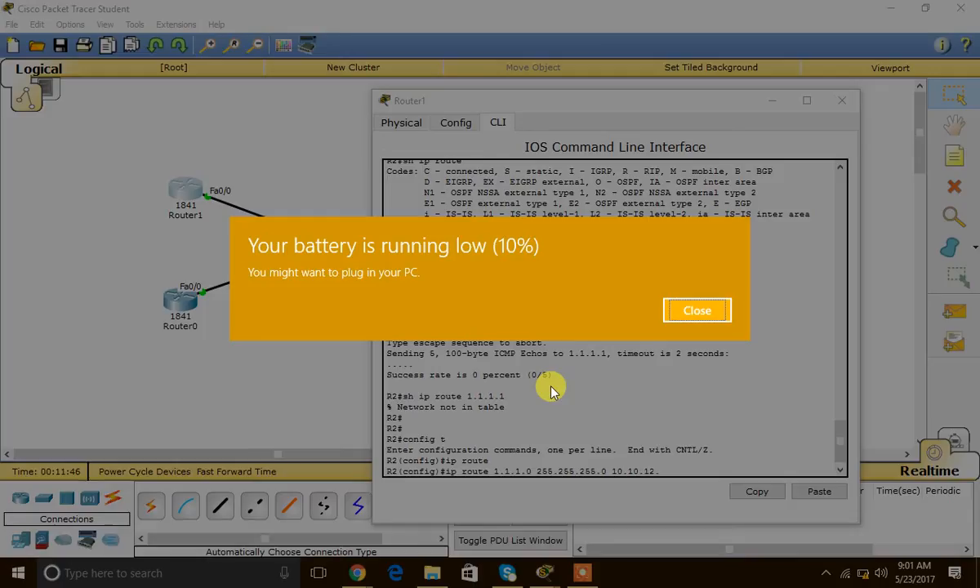
click(695, 317)
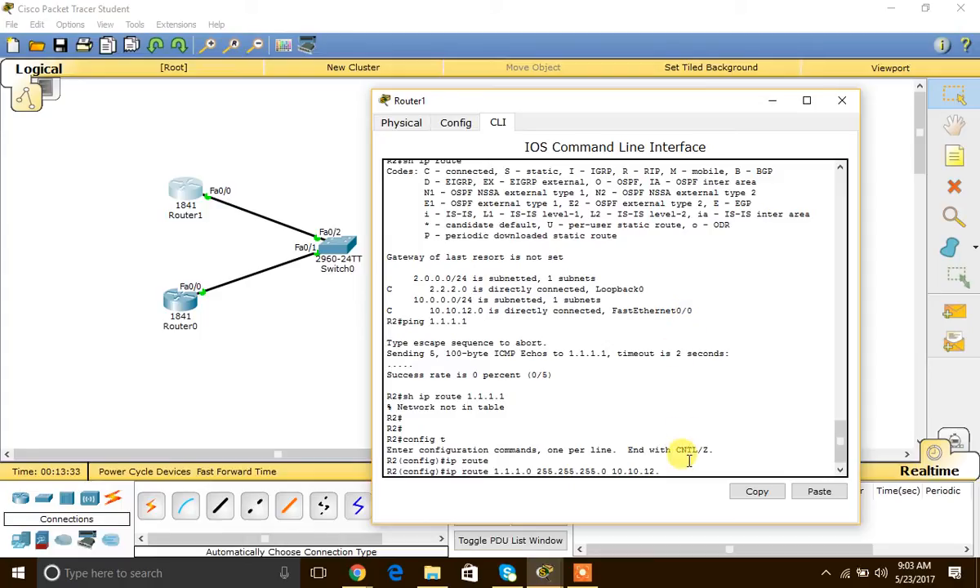
text(1)
key(Return)
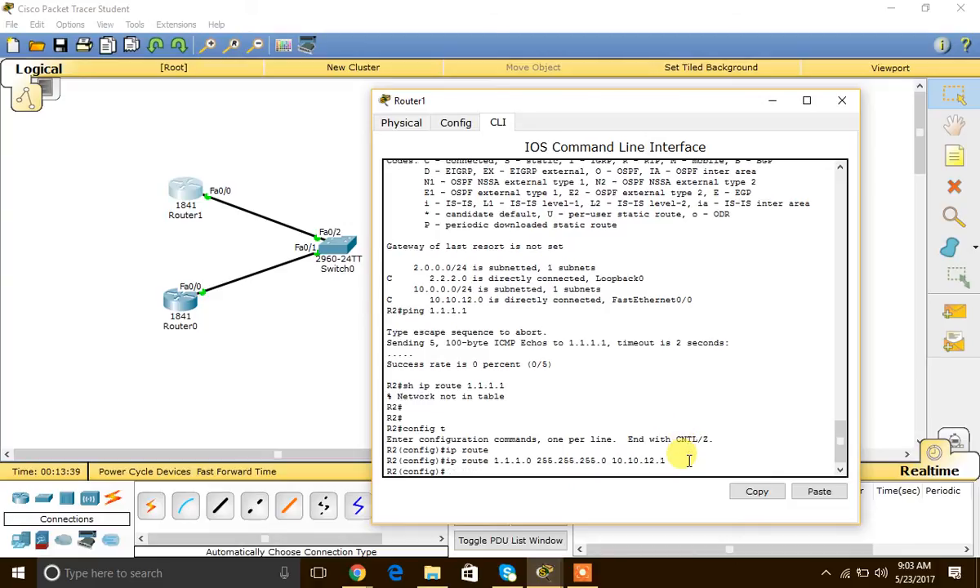
Leave R2's global configuration mode and save the static route configuration with wr.
text(exit)
key(Return)
text(wr)
key(Return)
Display R2's routing table with sh ip route and examine the bracketed values of the static route entry.
text(sh ip rout)
key(Tab)
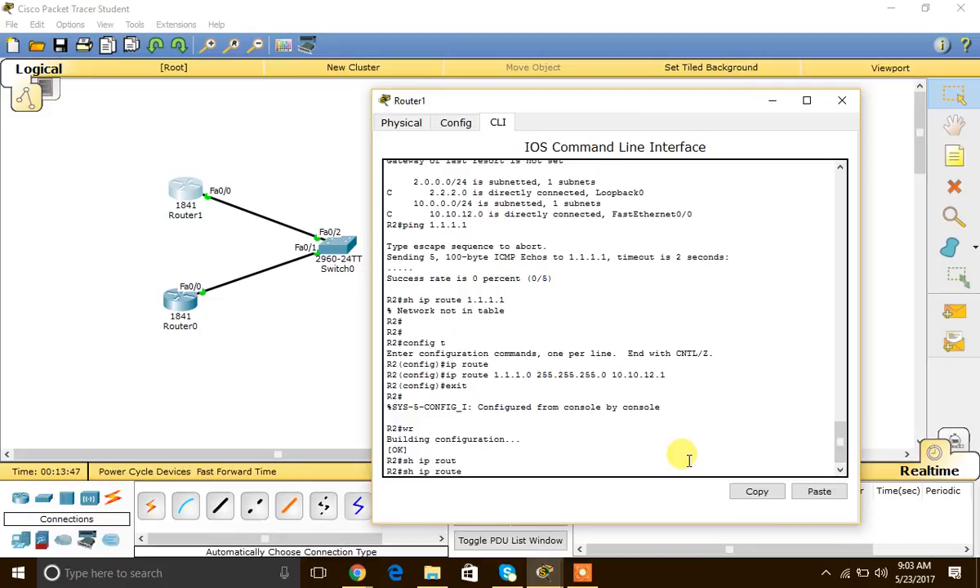
key(Return)
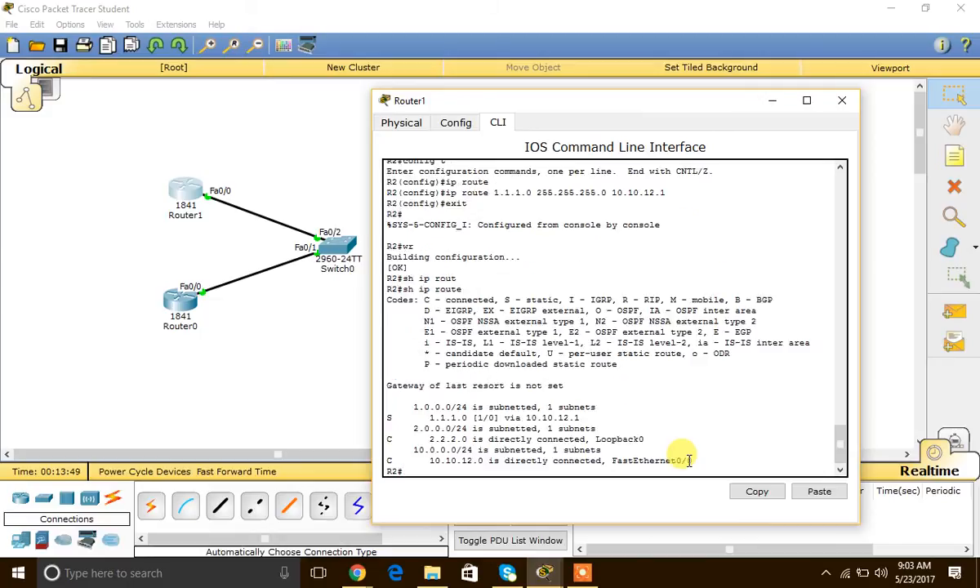
drag(489, 417, 477, 417)
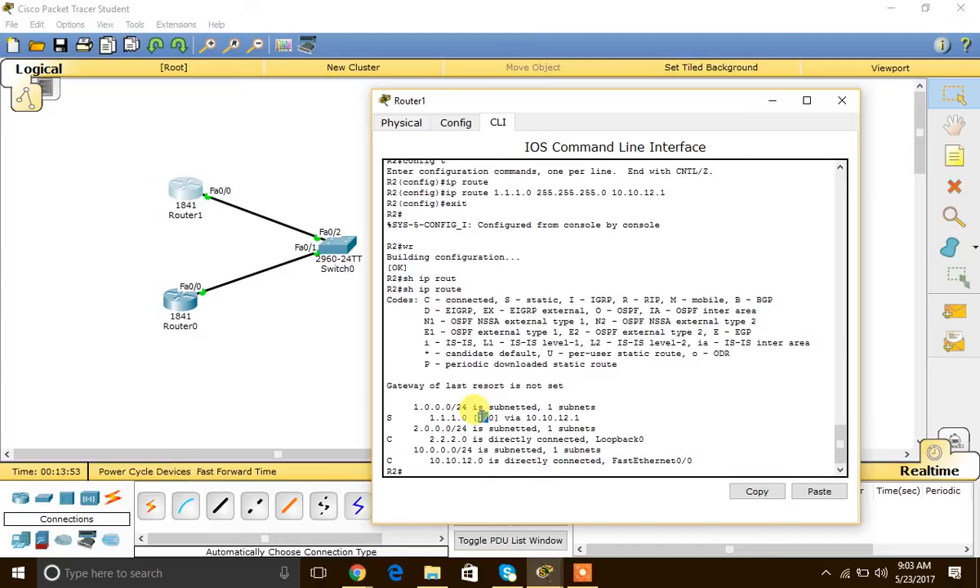
click(486, 414)
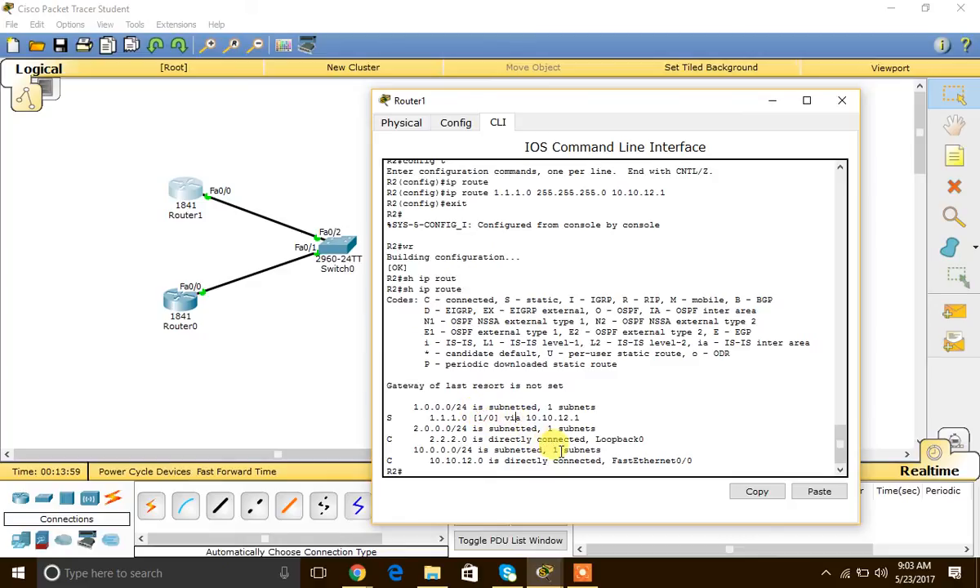
Test R2's static route by pinging 1.1.1.1 and displaying its routing entry with sh ip route 1.1.1.1.
text(ping 1.1.1.1)
key(Return)
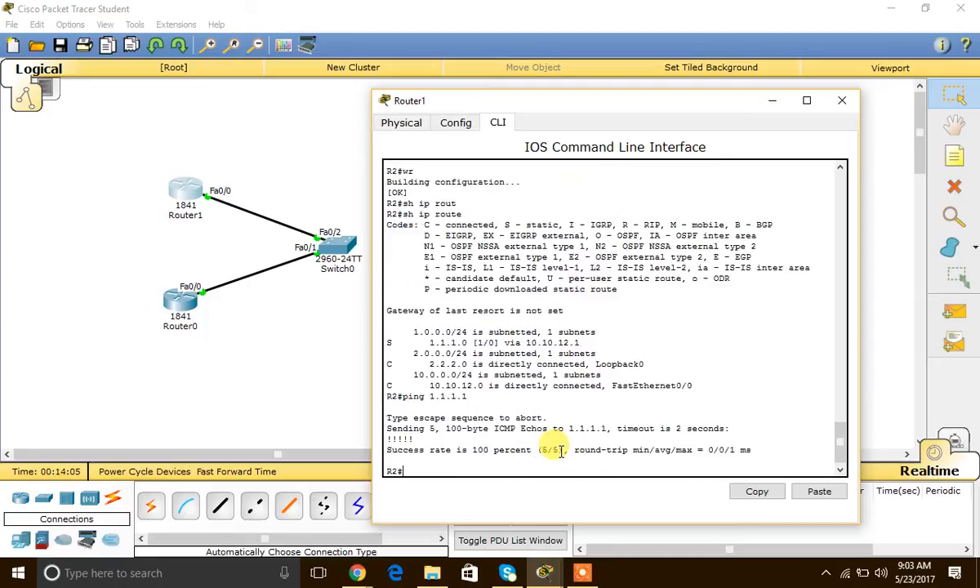
key(Up)
key(Up)
text(1.1.1.1)
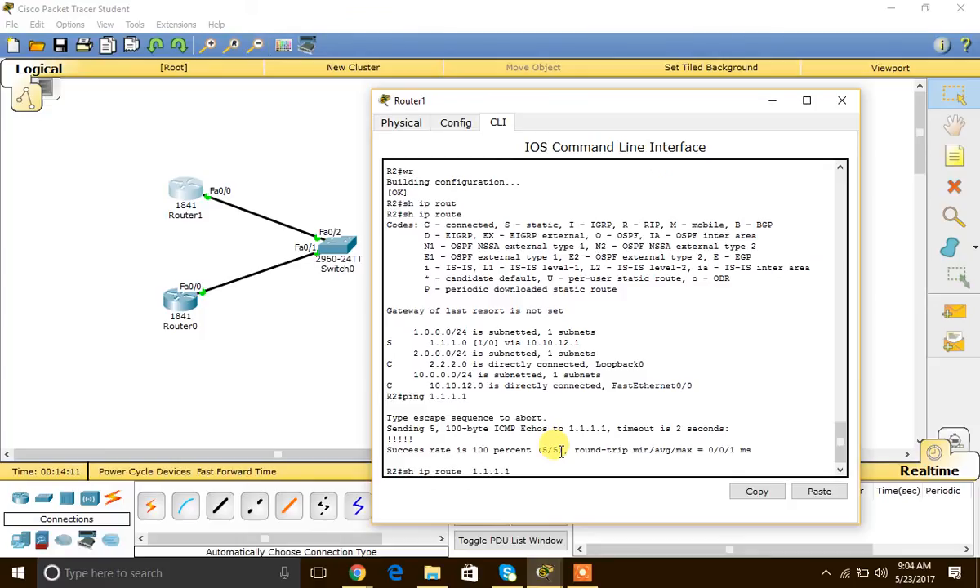
key(Return)
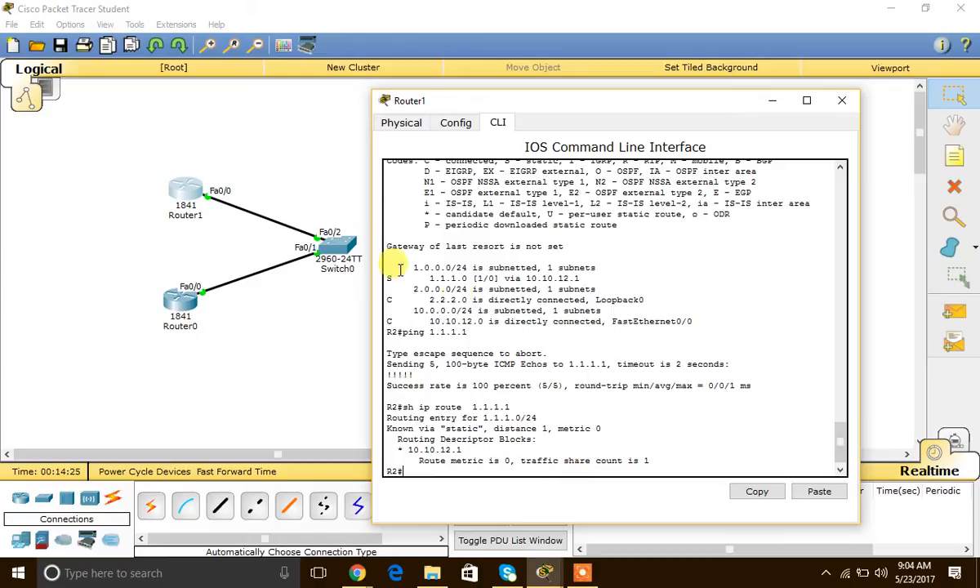
Switch to R1 (Router0) and look up its routing entry for the remote loopback with sh ip route 2.2.2.2.
click(169, 296)
key(Return)
key(Return)
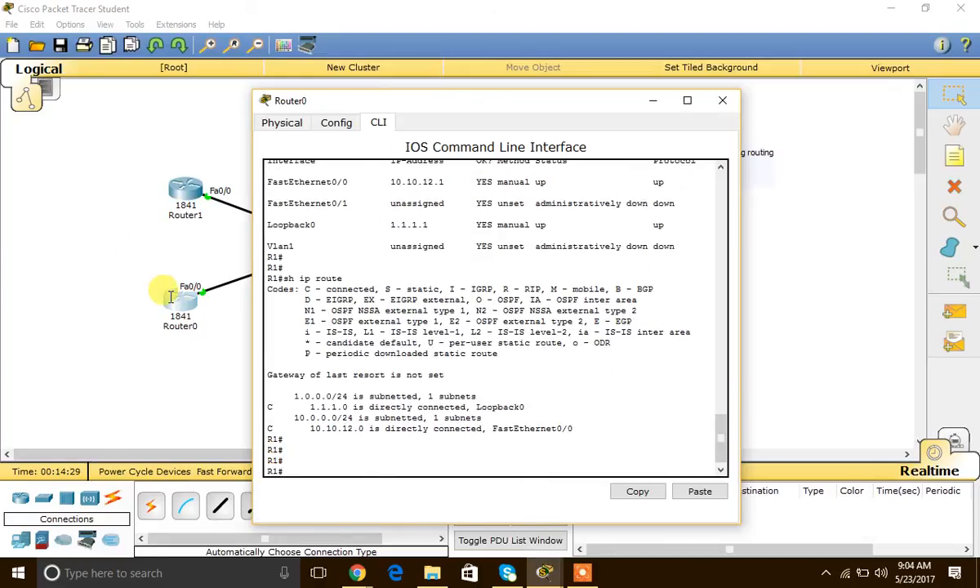
text(sh ip route 2.2.2.2)
key(Return)
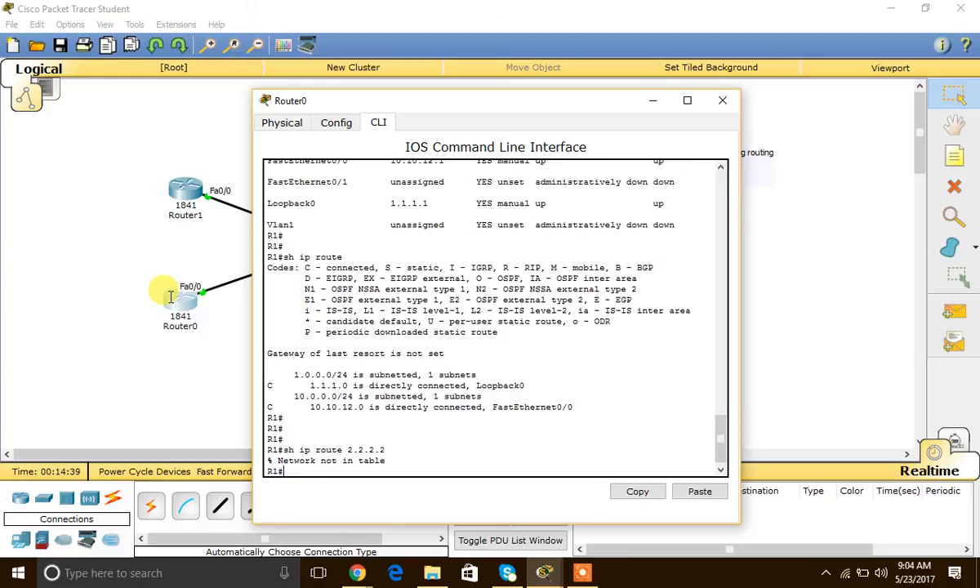
Add a static route on R1 to network 2.2.2.0 with mask 255.255.255.0 via exit interface fastEthernet 0/0.
text(config t)
key(Return)
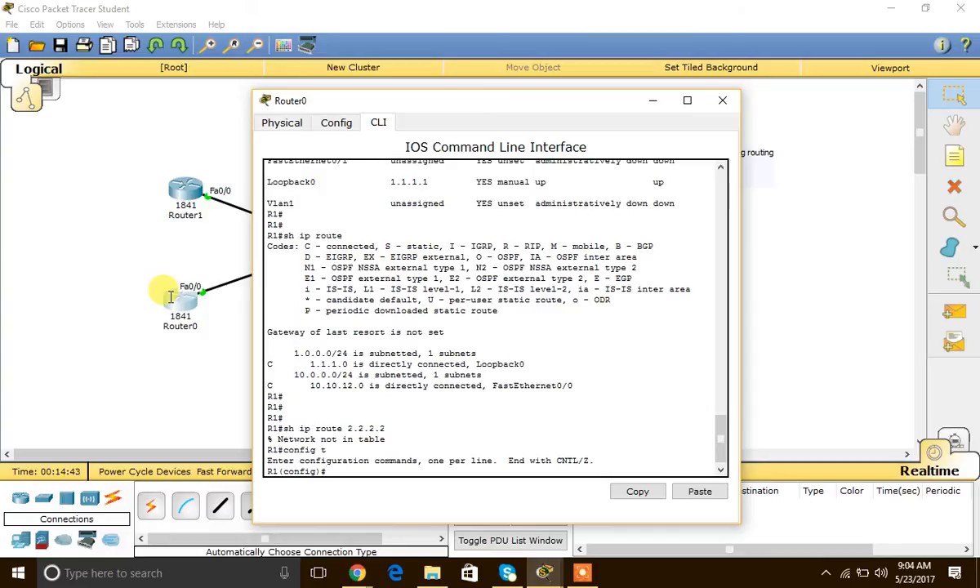
text(ip rout)
key(Tab)
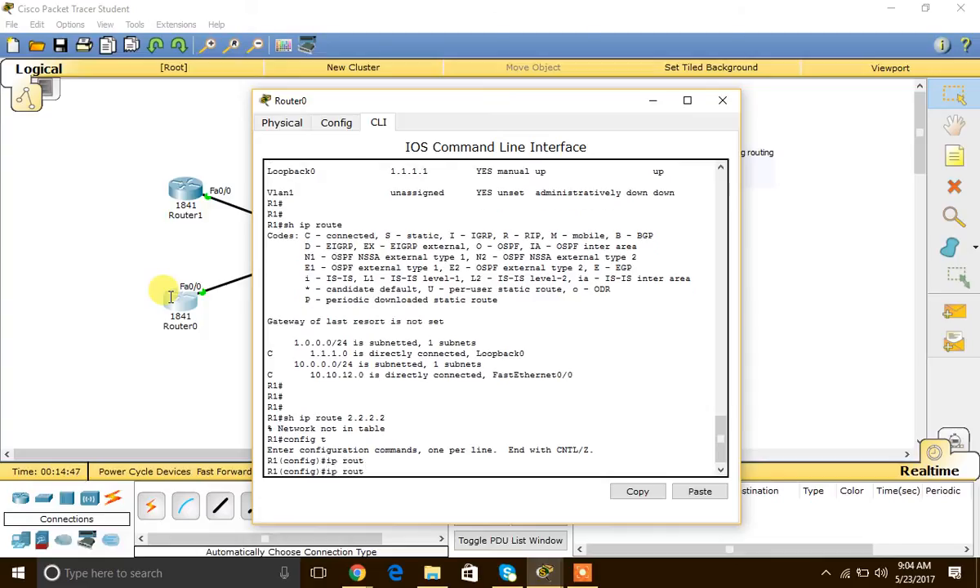
text(e 2.2.2.0 255.255.255.)
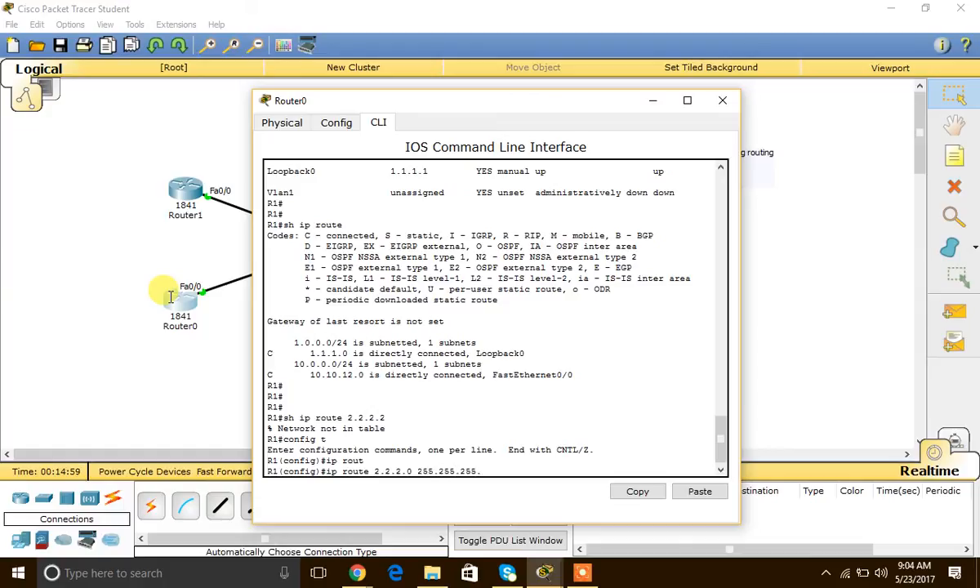
text(0)
text(fas)
key(Tab)
text(0/0)
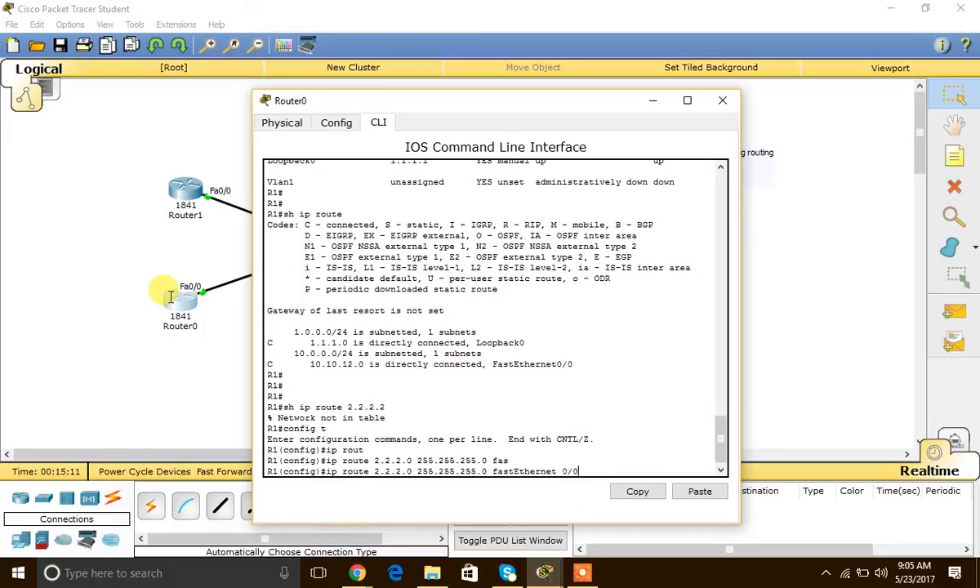
key(Return)
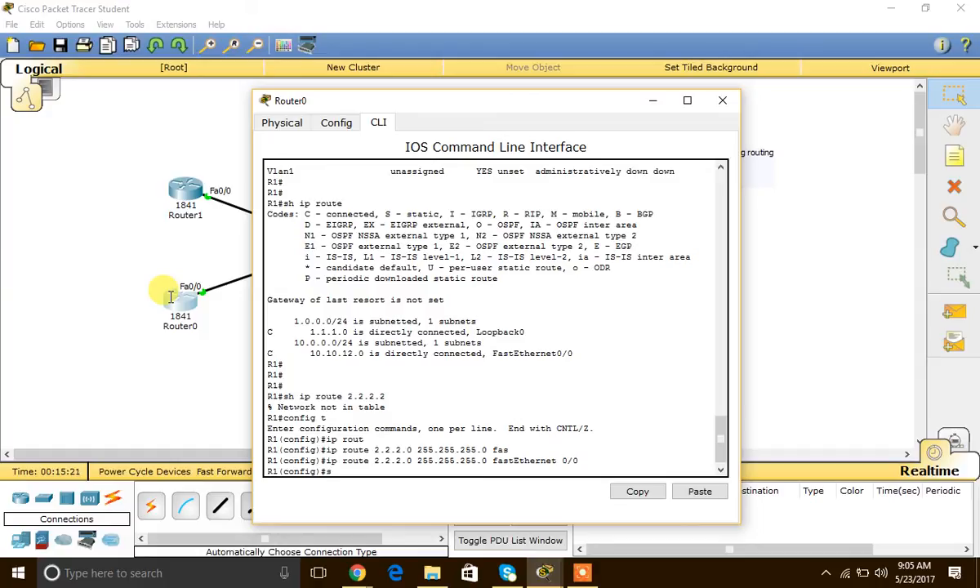
Leave R1's global configuration mode and save the configuration with wr.
text(s)
text(exit)
key(Return)
text(wr)
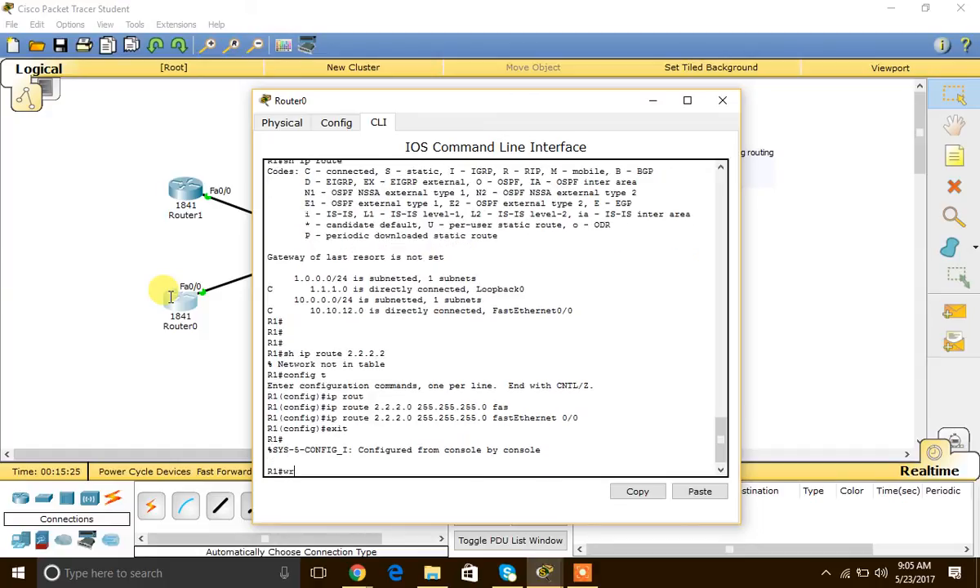
key(Return)
Display R1's routing entry with sh ip route 2.2.2.2 and examine its exit interface number.
text(sh ip r)
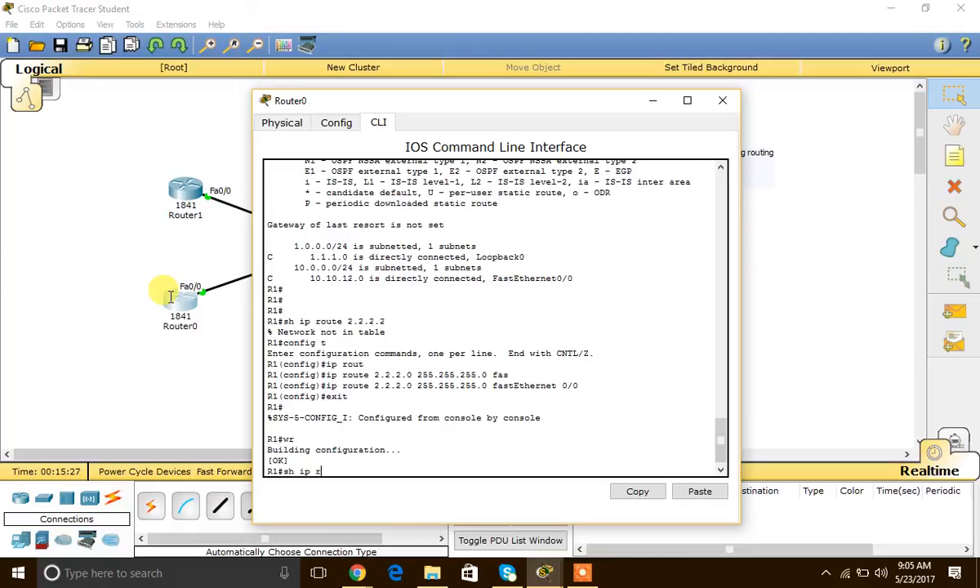
text(oute 2.2.2.2)
key(Return)
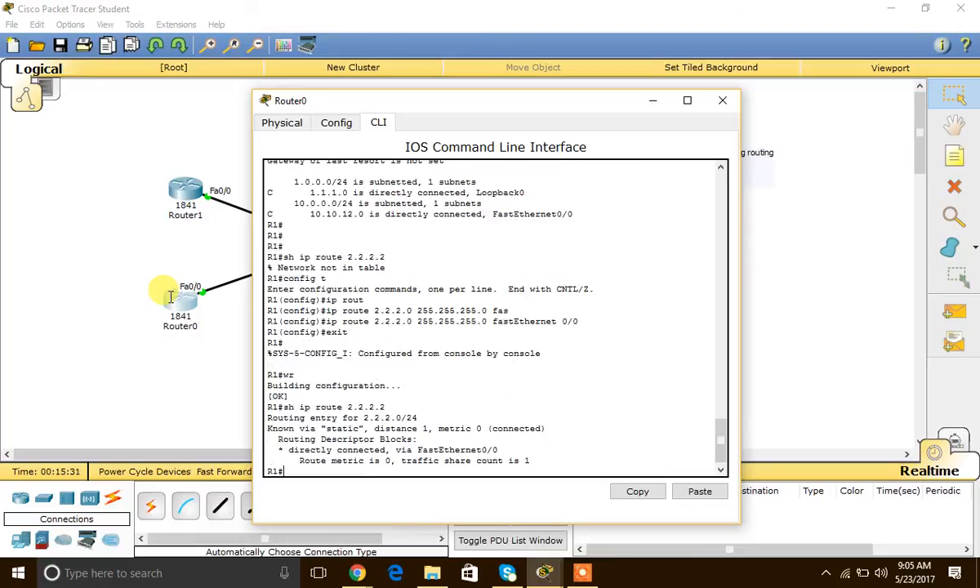
key(Return)
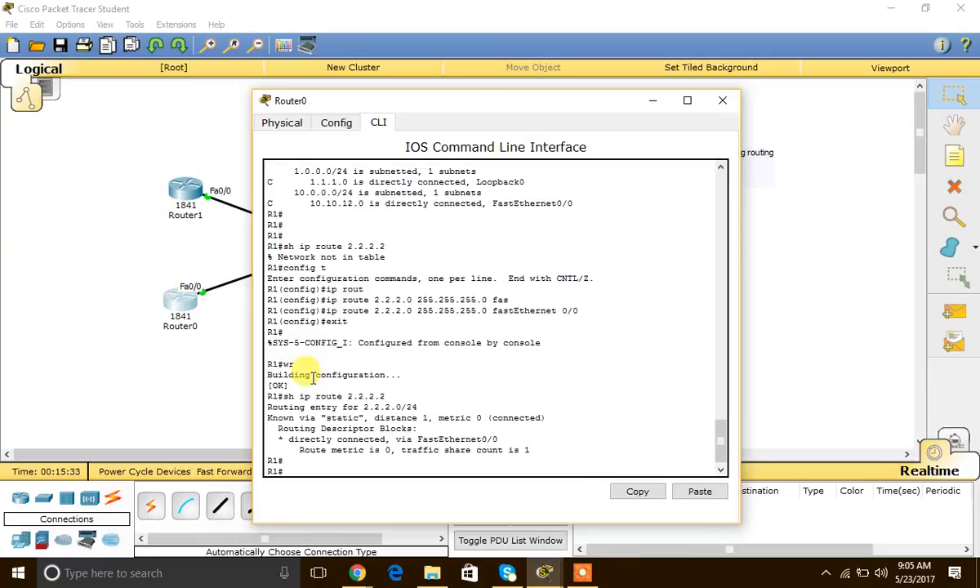
drag(501, 439, 484, 438)
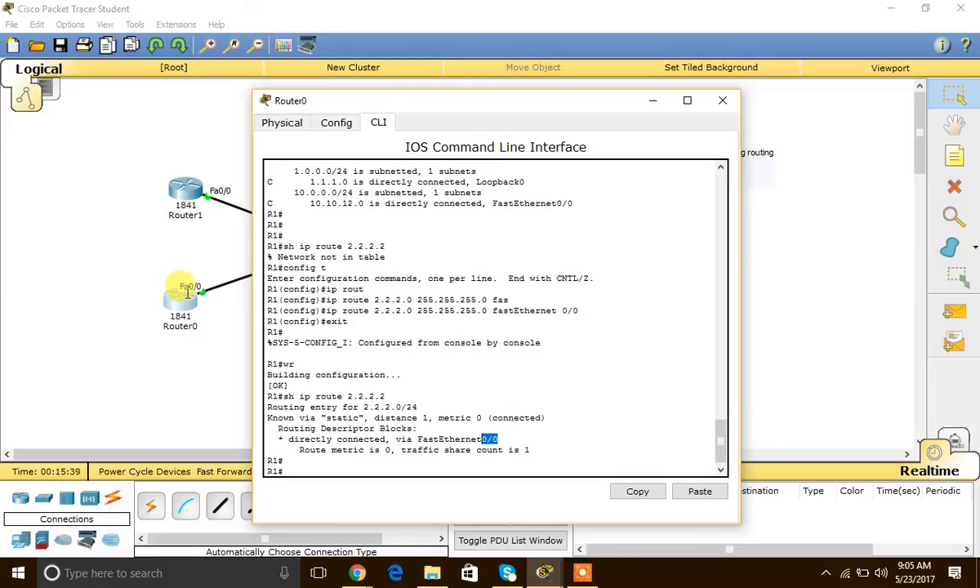
click(192, 188)
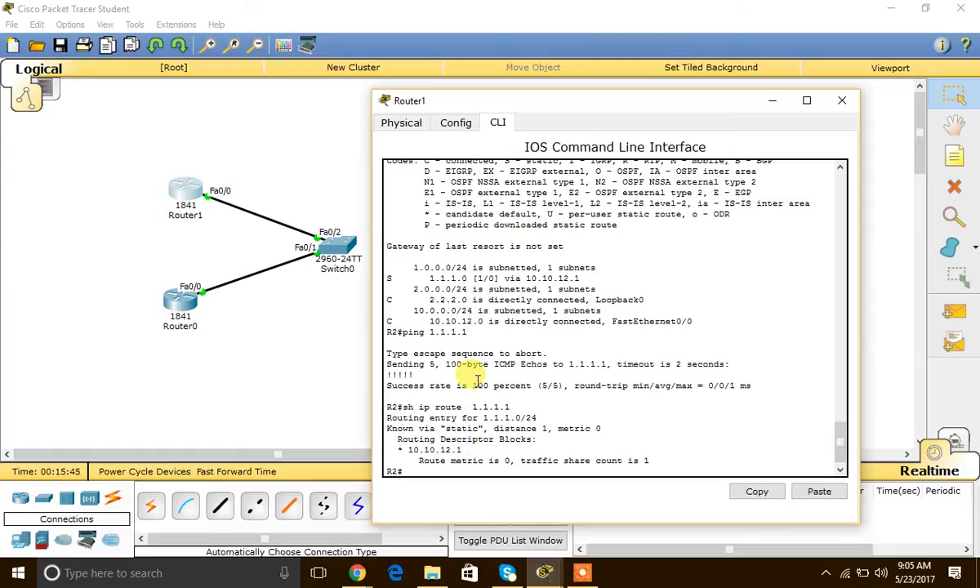
drag(535, 97, 723, 100)
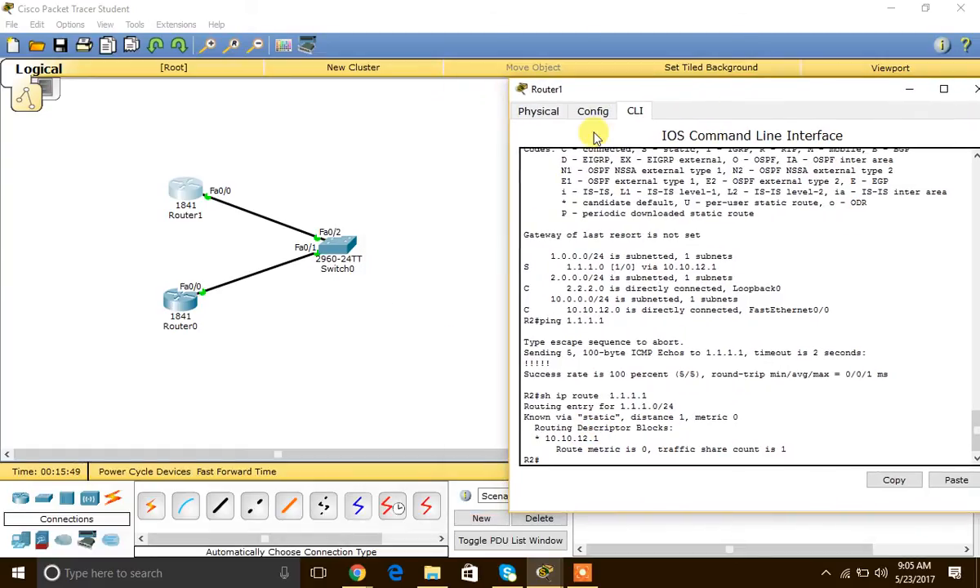
drag(608, 91, 475, 71)
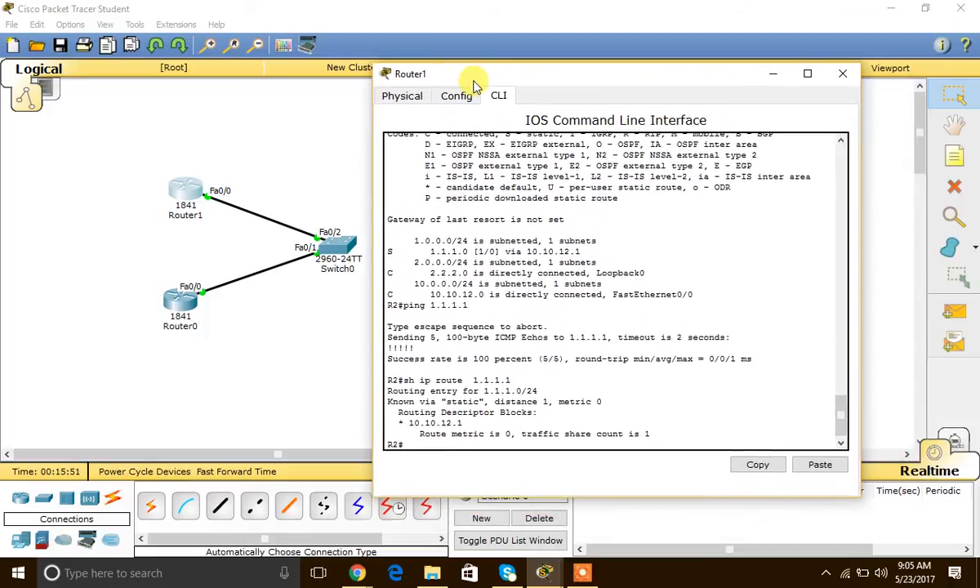
Ping 2.2.2.2 from R1 and display its full routing table with sh ip route.
click(186, 297)
key(Return)
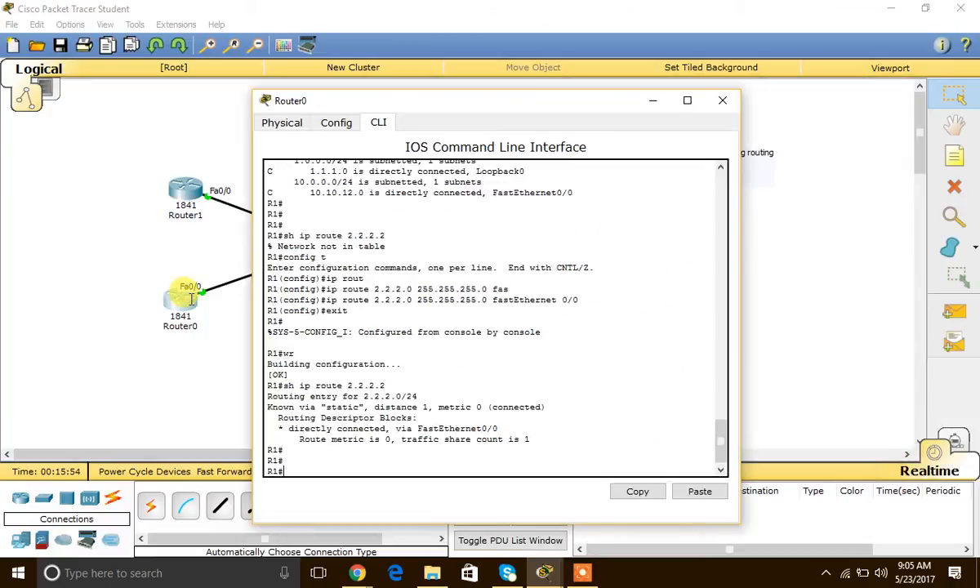
text(ping 2.2.2.2)
key(Return)
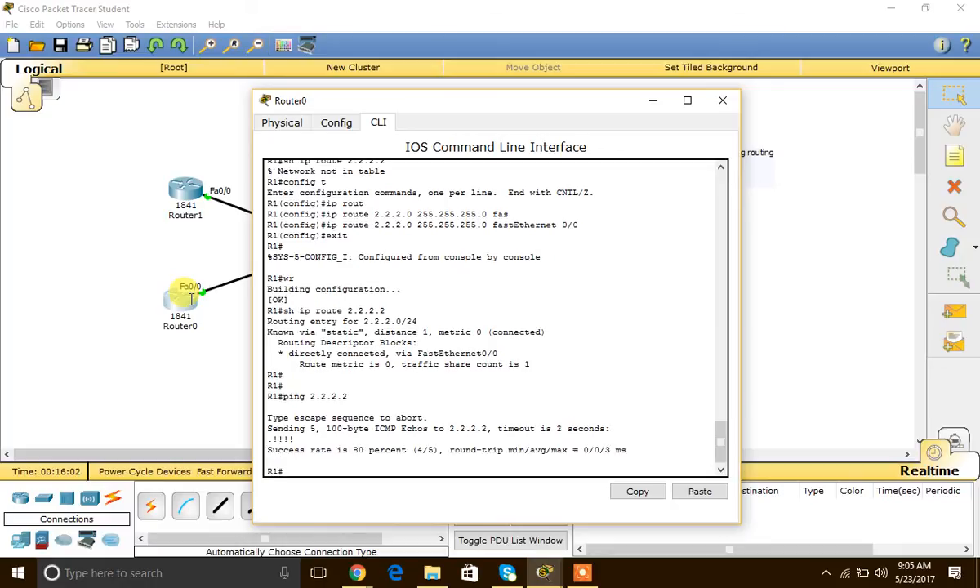
key(Return)
key(Return)
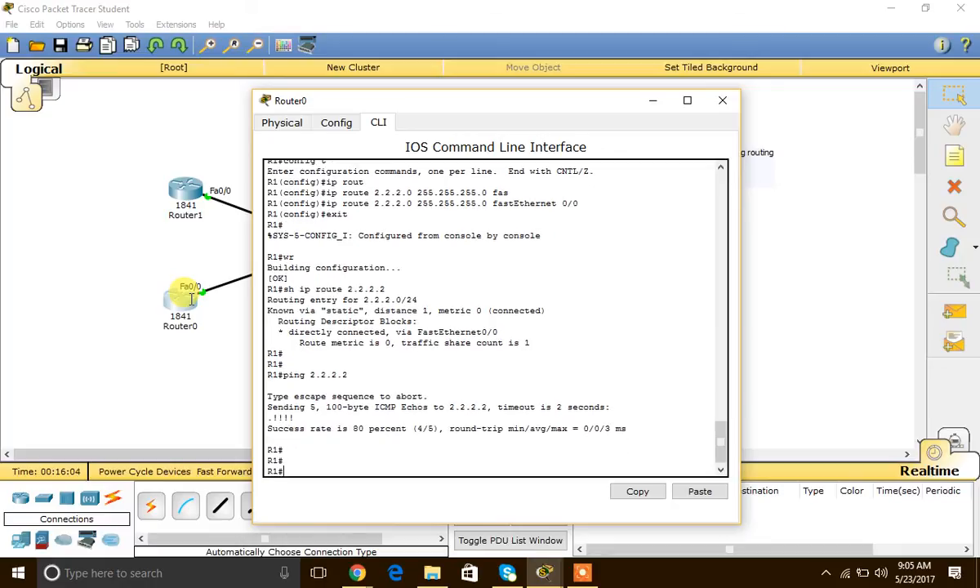
text(sh ip route)
key(Return)
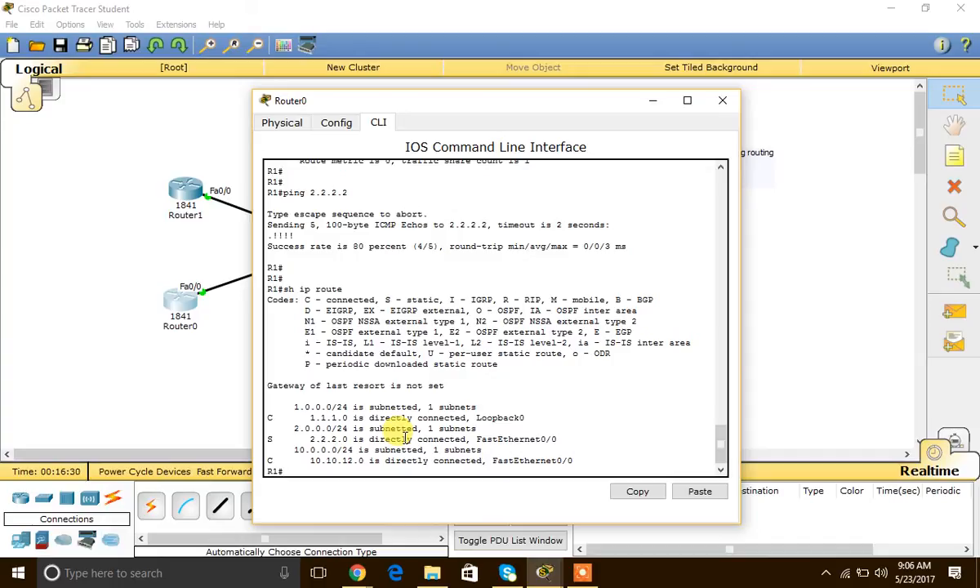
Remove R1's static route to network 2.2.2.0 with mask 255.255.255.0 in global configuration mode.
text(config t)
key(Return)
text(n)
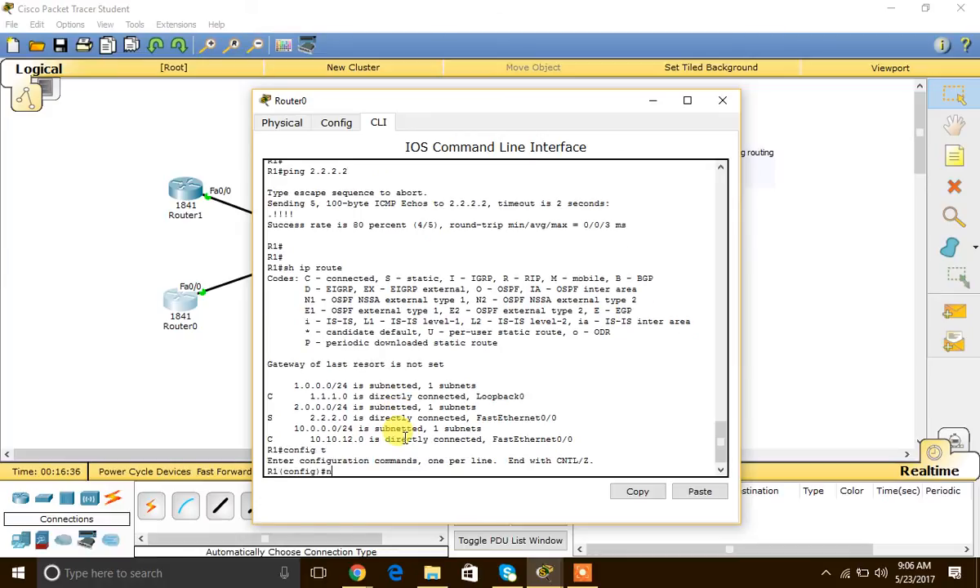
text(o ip route 2.2..2.)
text(0 255.255.255.0)
key(Return)
key(Return)
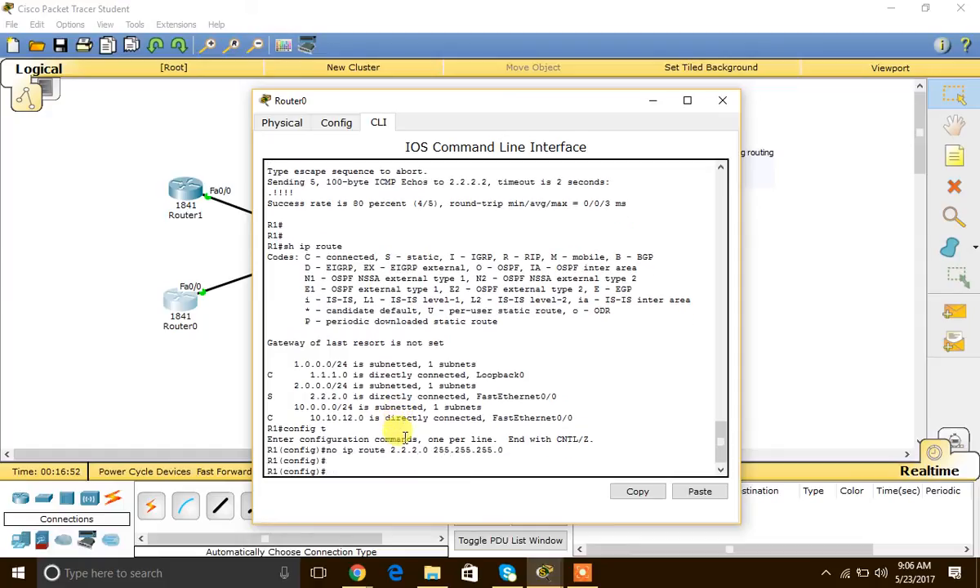
key(Return)
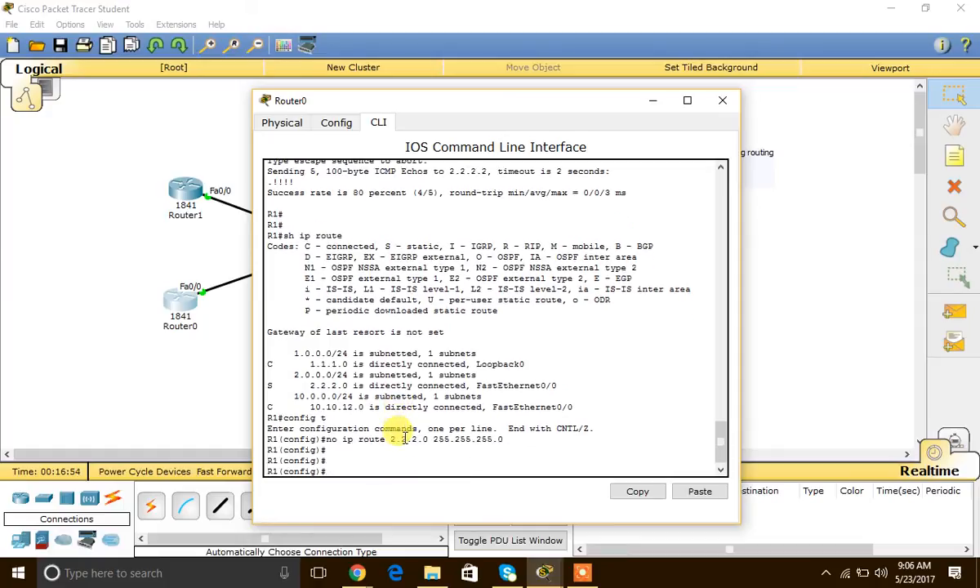
Return R1 to privileged mode and save the static route removal with wr.
text(exit)
key(Return)
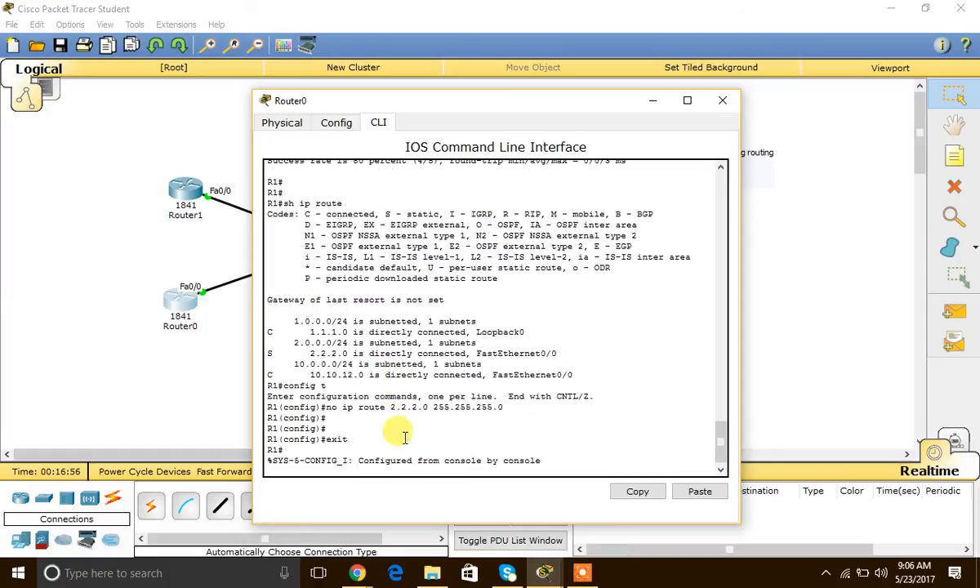
key(Return)
text(wr)
key(Return)
Check R1 without the static route by displaying its routing table with sh ip route and pinging 2.2.2.2.
text(sh)
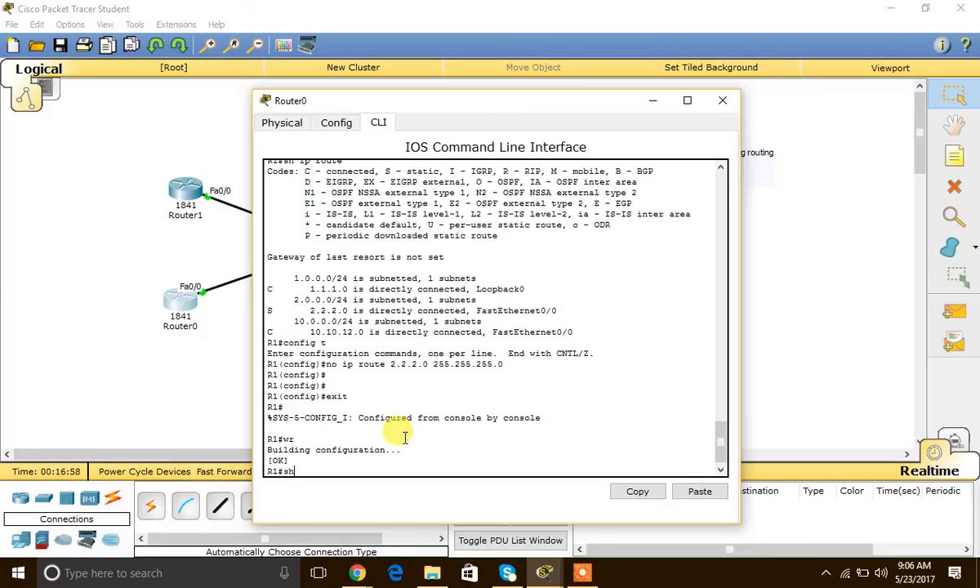
text( ip route)
key(Return)
key(Return)
key(Return)
text(ping 2.2.2.2)
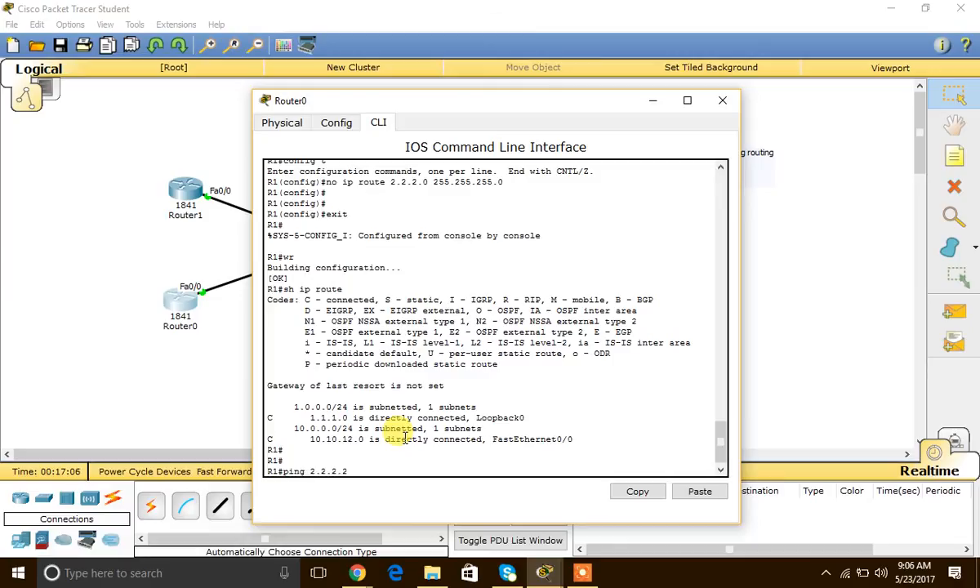
key(Return)
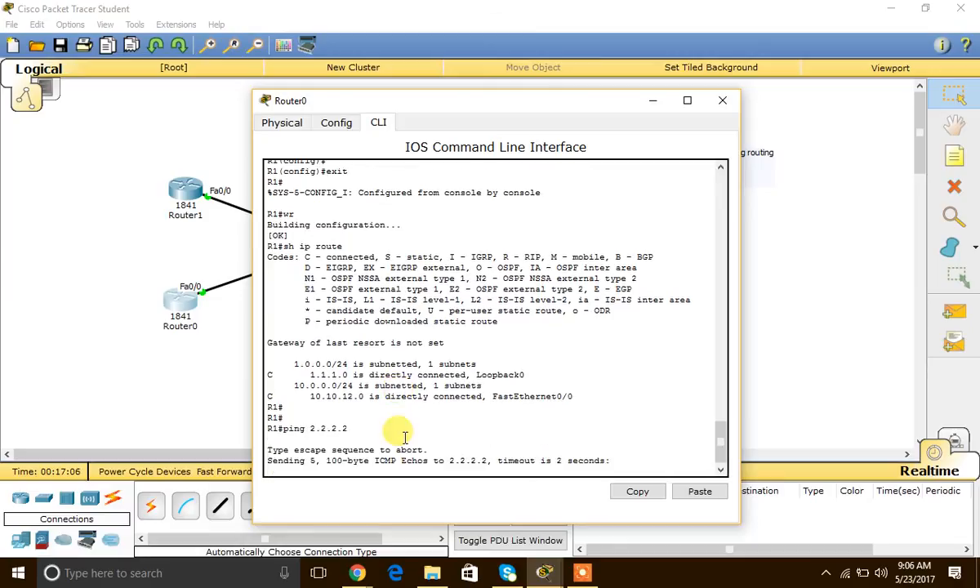
Switch to R2 (Router1), remove its static route to network 1.1.1.0 with mask 255.255.255.0, and leave global configuration mode.
click(191, 187)
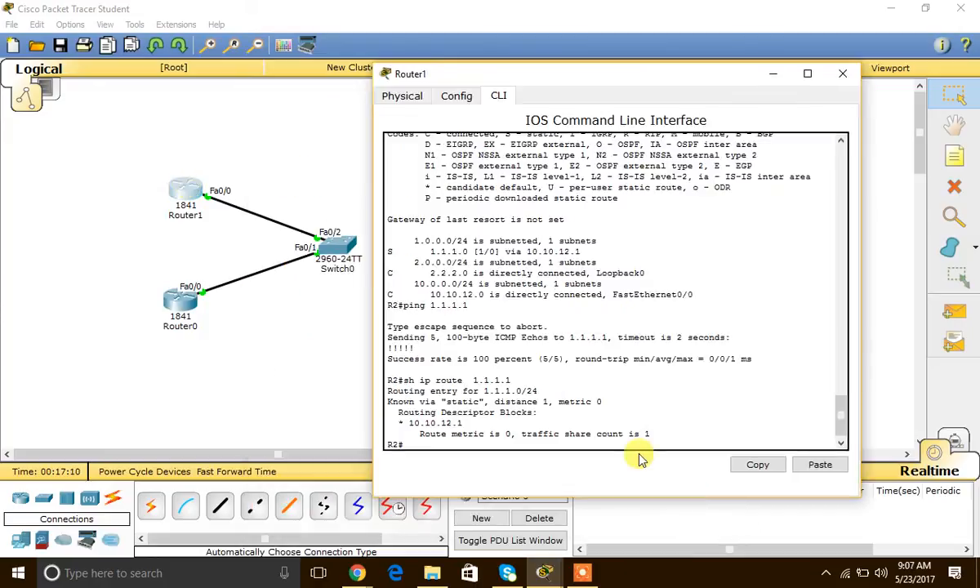
key(Return)
text(config t)
key(Return)
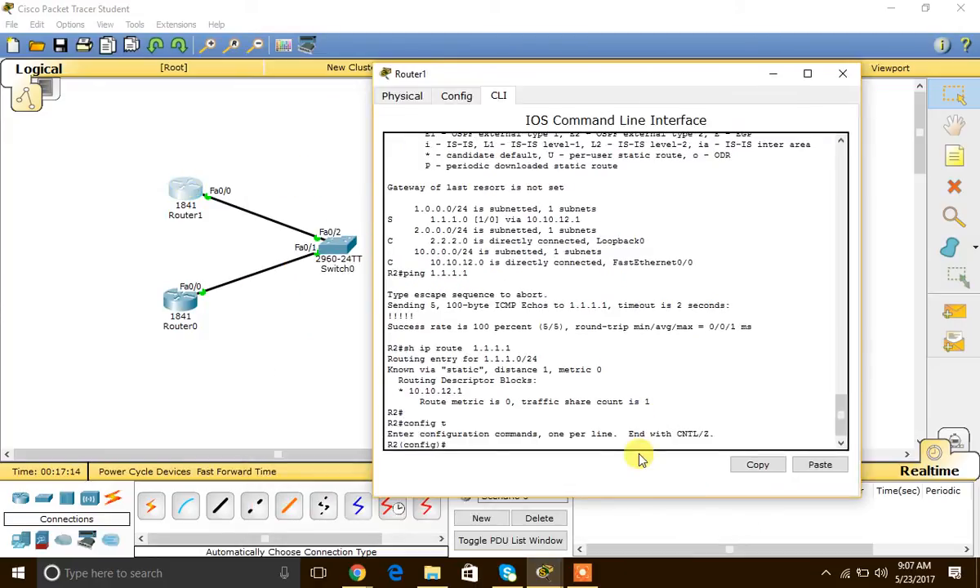
text(no ip route 1.1.1.0 255)
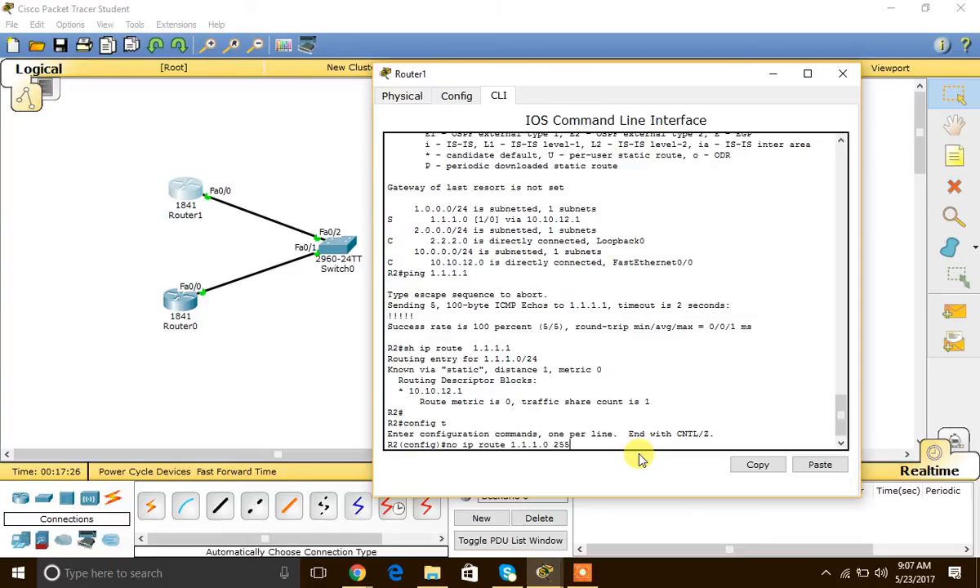
text(.255.255.255.0)
key(Return)
key(Return)
key(Return)
text(exit)
key(Return)
key(Return)
key(Return)
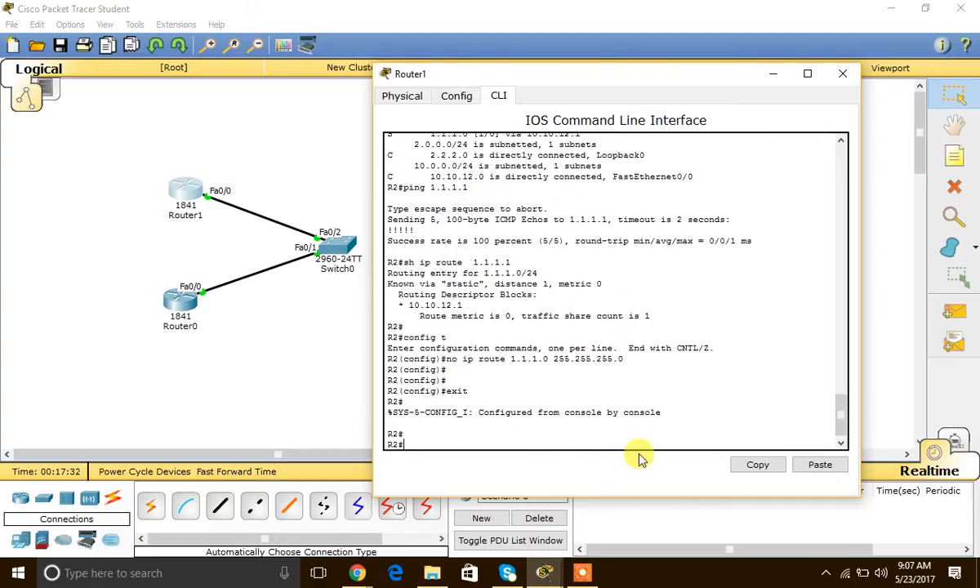
Check R2 without the static route by displaying its routing table with sh ip route and pinging 1.1.1.1.
text(sh ip route)
key(Return)
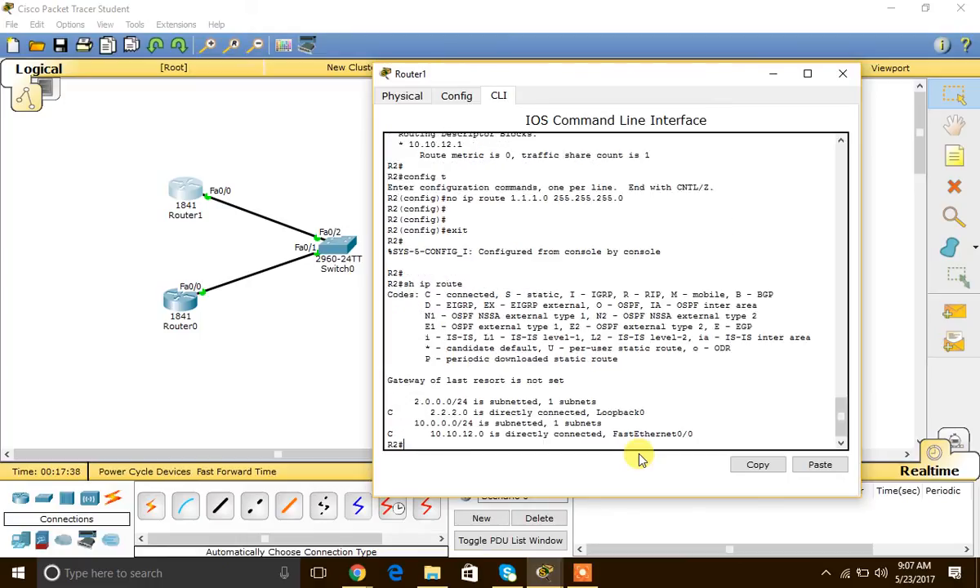
text(ping 1.1.1.1)
key(Return)
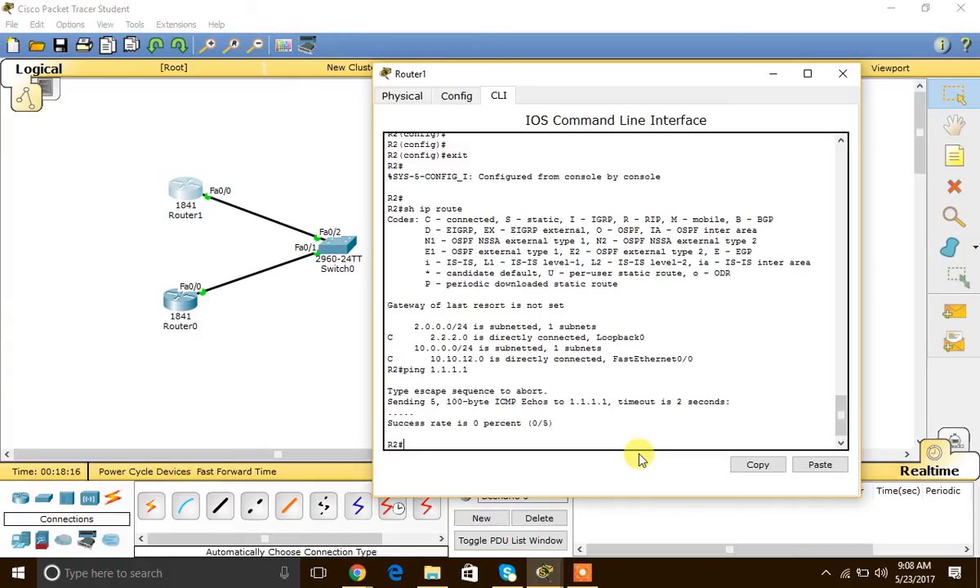
key(Return)
key(Return)
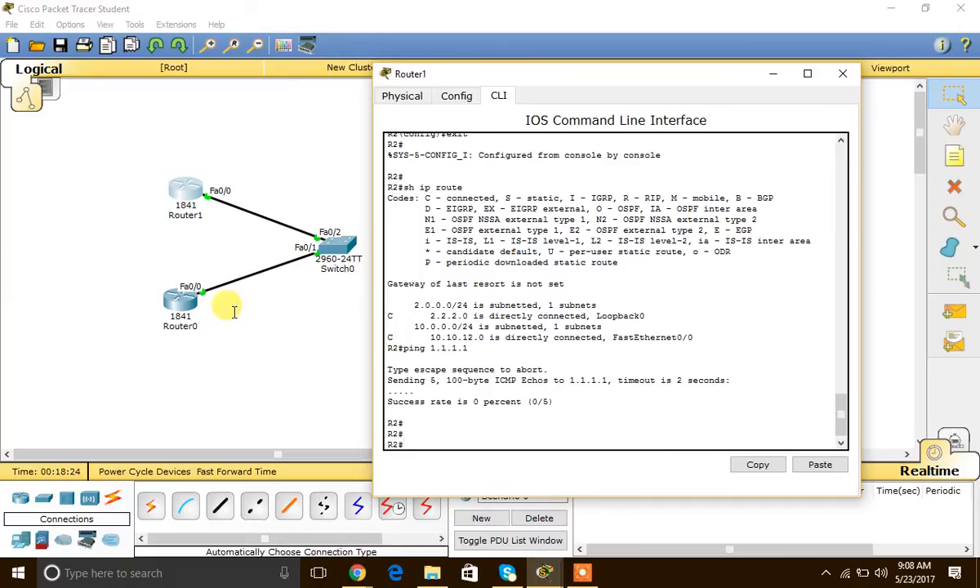
Switch to R1 (Router0) and display its routing protocols with sh ip protocols.
click(186, 300)
key(Return)
key(Return)
key(Return)
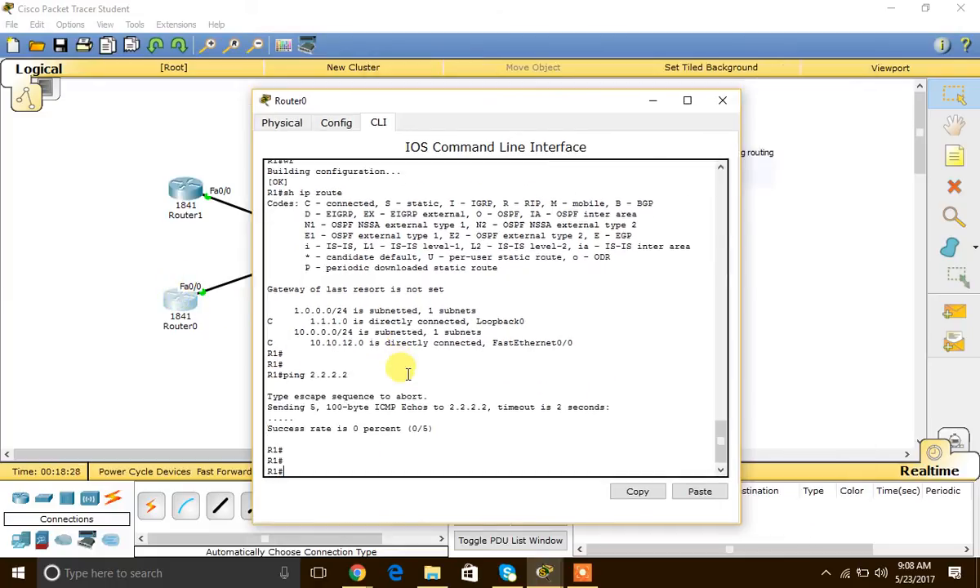
text(sh ip prot)
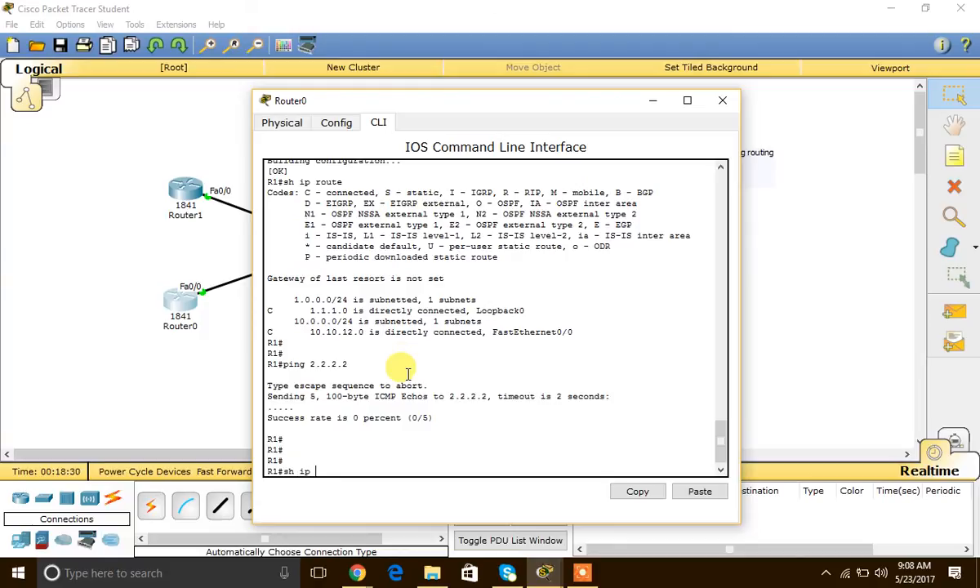
key(Tab)
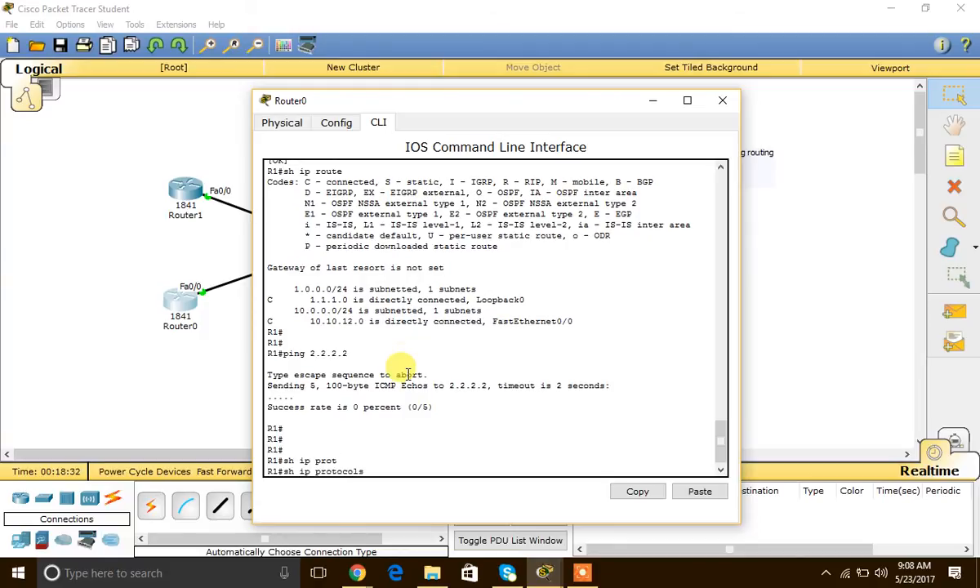
key(Return)
key(Return)
key(Return)
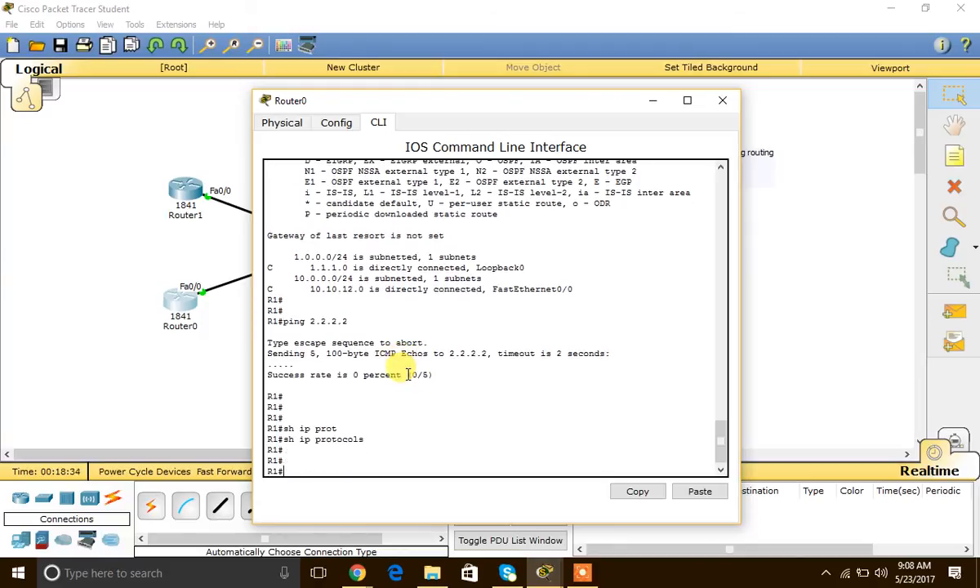
Start OSPF process 1 on R1 from global configuration mode and check it with do sh ip protocols.
text(config t)
key(Return)
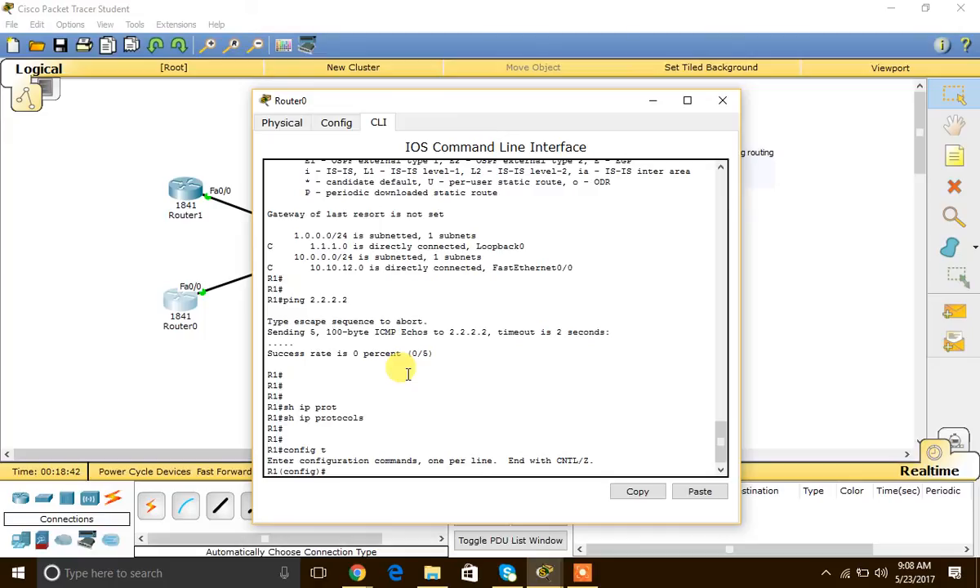
text(router ospf 1)
key(Return)
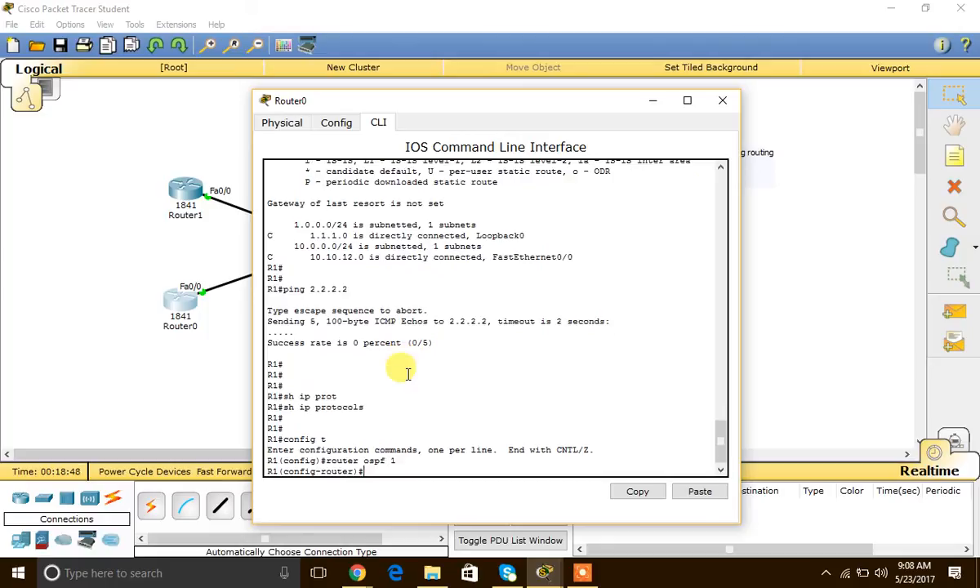
key(Return)
text(do)
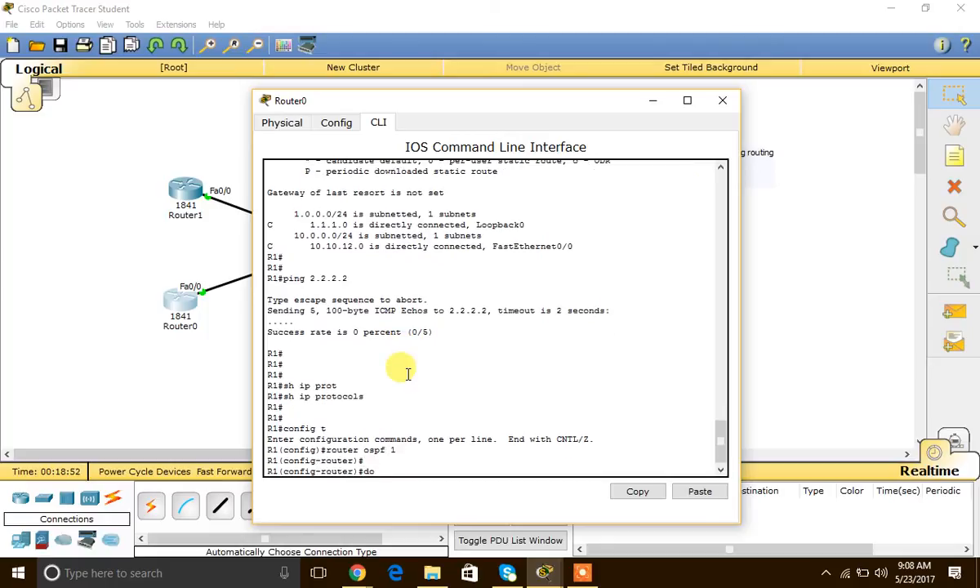
text( sh ip protocols)
key(Return)
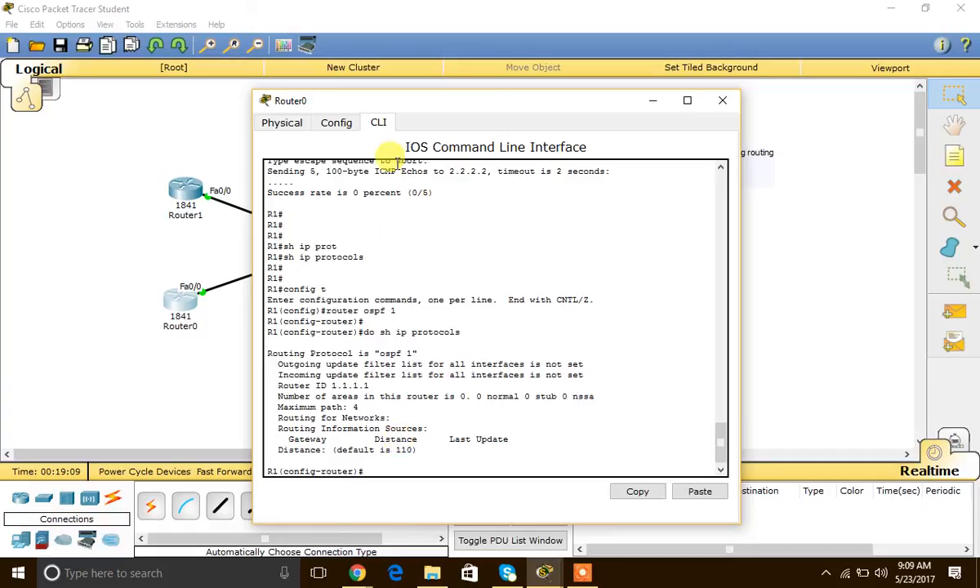
Switch to R2 (Router1) and display its routing protocols with sh ip protocols.
drag(434, 111, 596, 80)
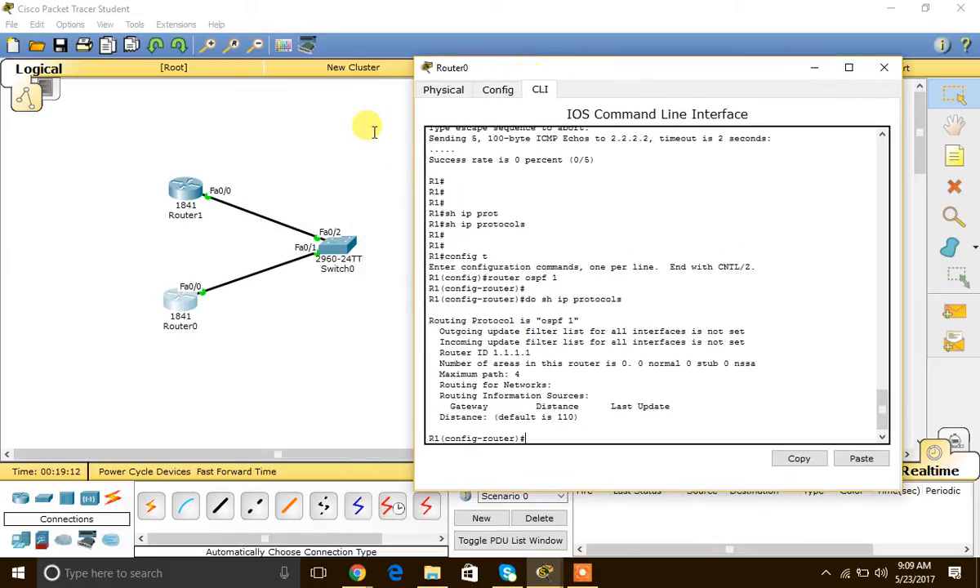
click(172, 188)
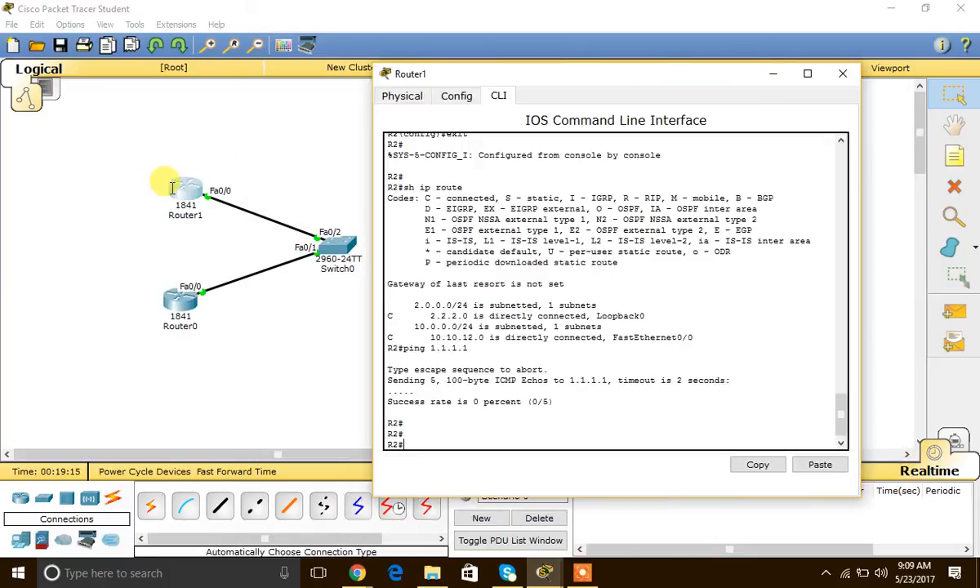
text(con)
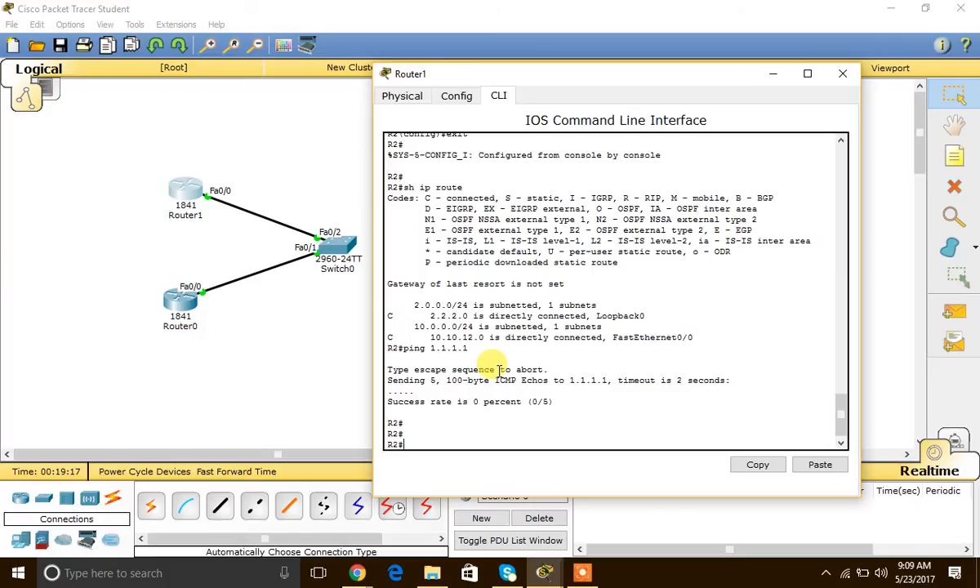
key(BackSpace)
key(BackSpace)
key(BackSpace)
text(sh ip prot)
key(Tab)
key(Return)
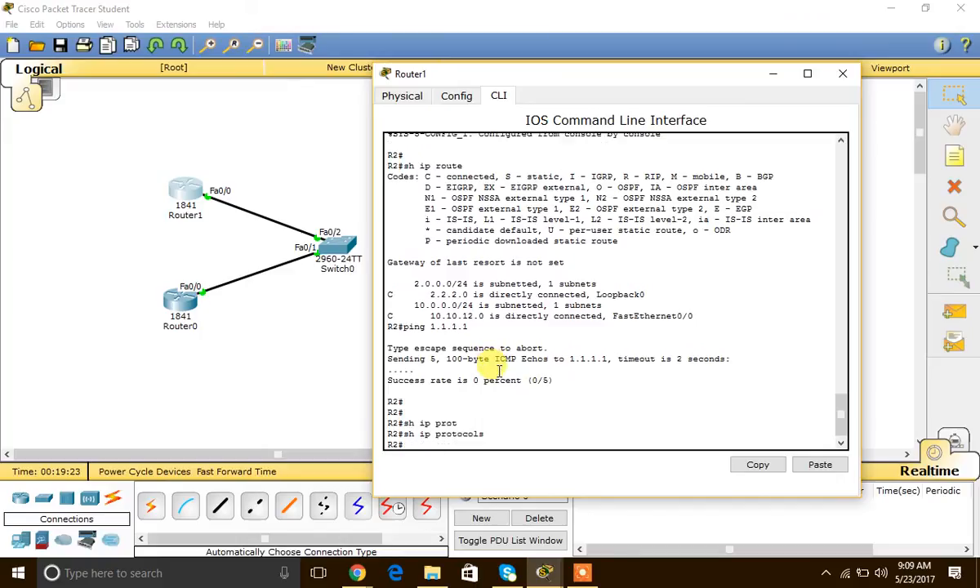
Start OSPF process 1 on R2 from global configuration mode and check it with do sh ip proto.
text(config t)
key(Return)
text(r)
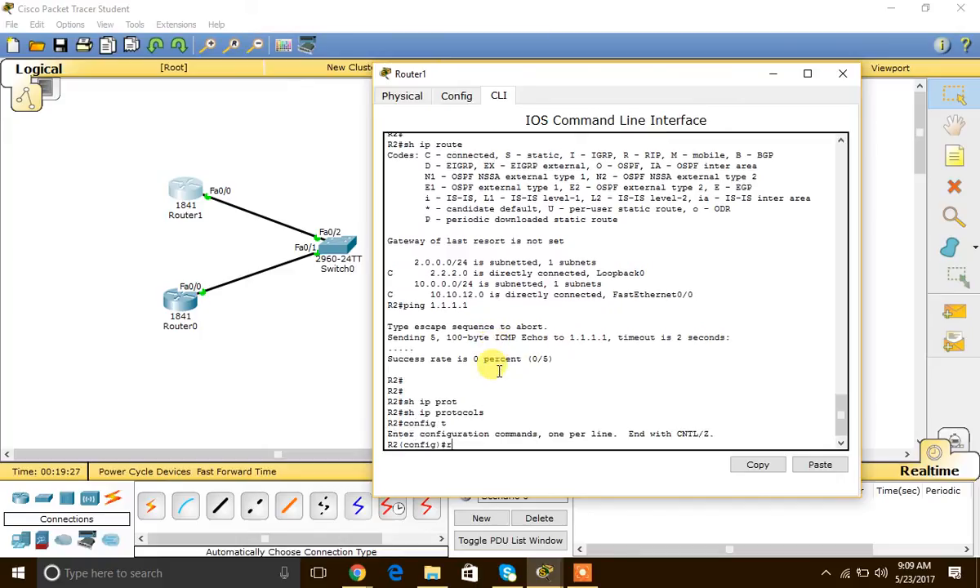
text(outer ospf 1)
key(Return)
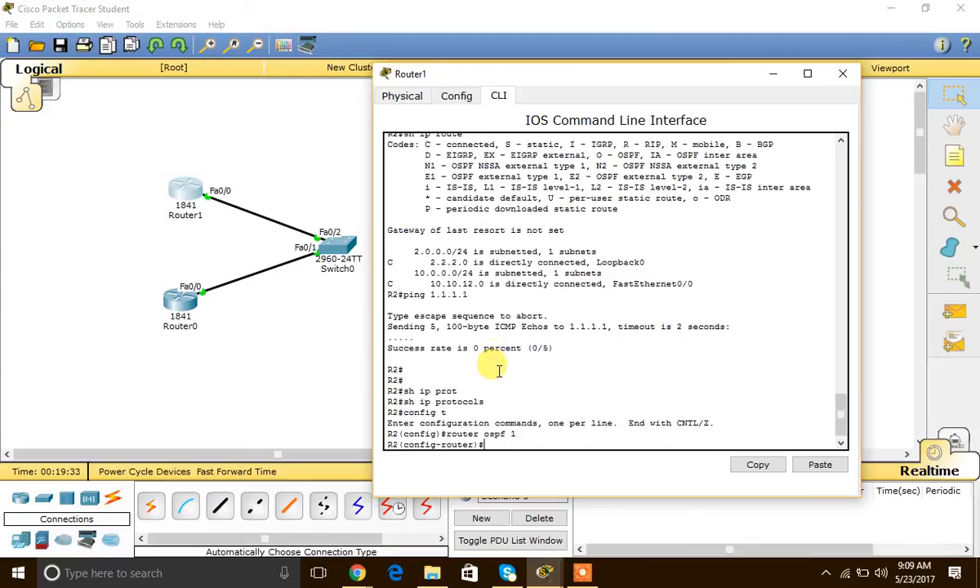
text(do sh ip proto)
key(Return)
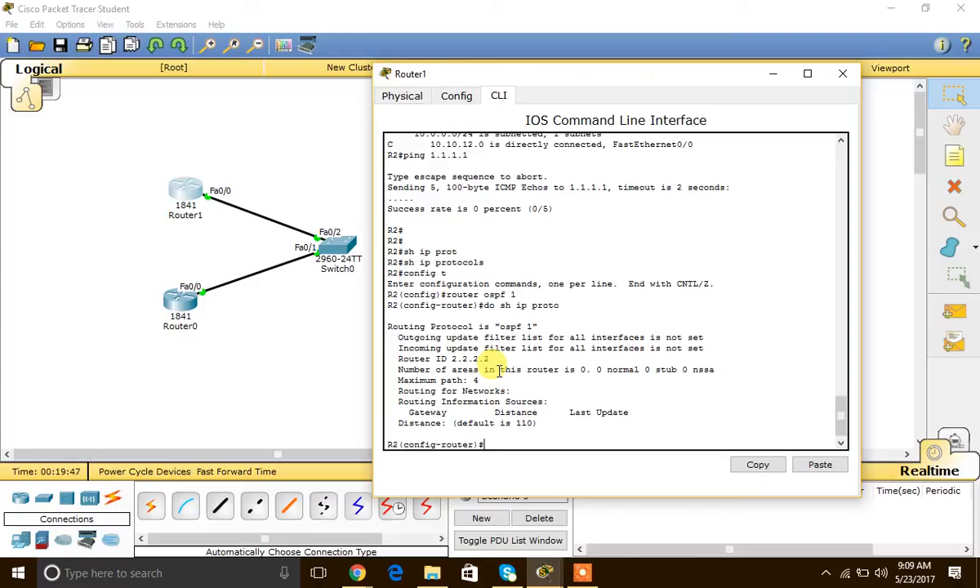
Return R2 to privileged mode and display its routing table with sh ip route.
text(exit)
key(Return)
key(Return)
key(Return)
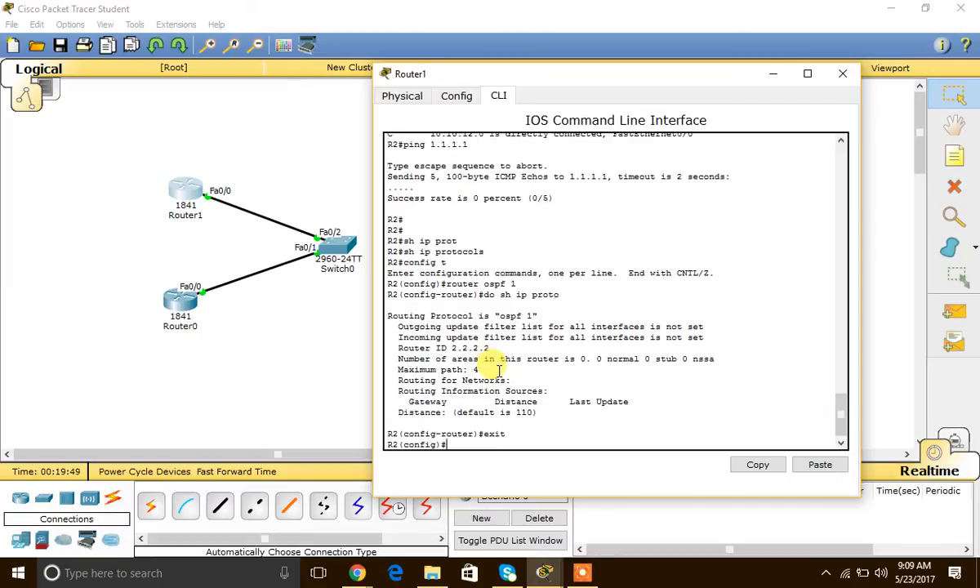
text(exit)
key(Return)
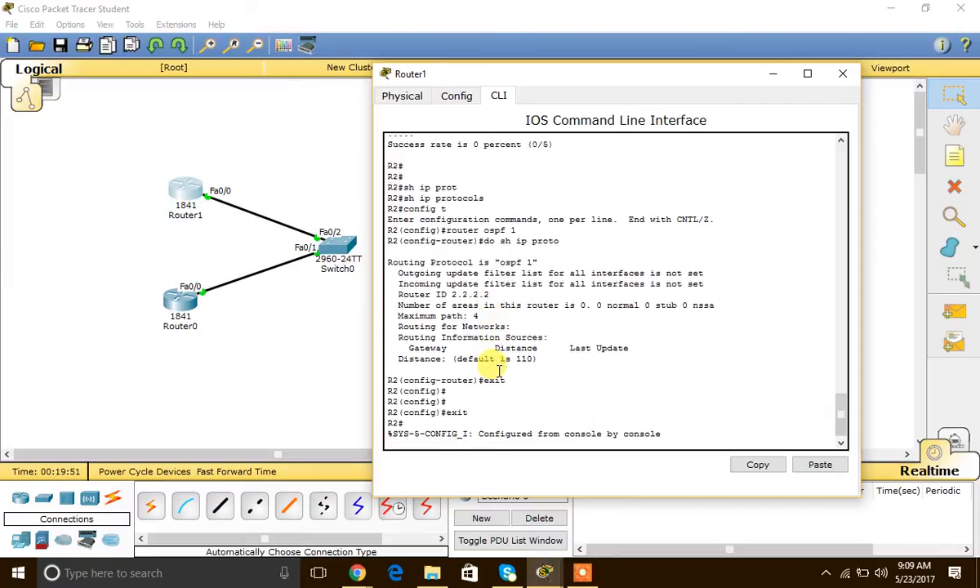
text(sh)
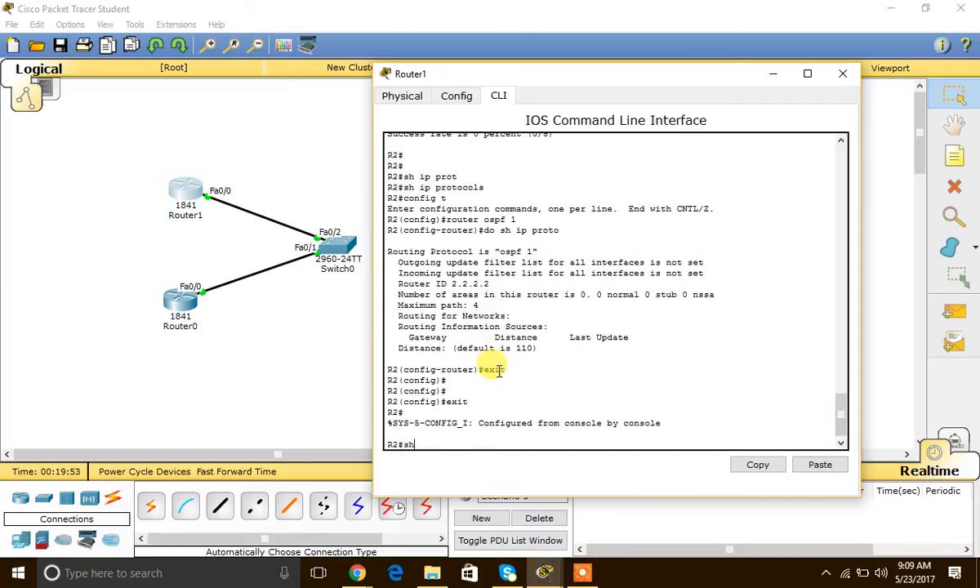
text( ip route)
key(Return)
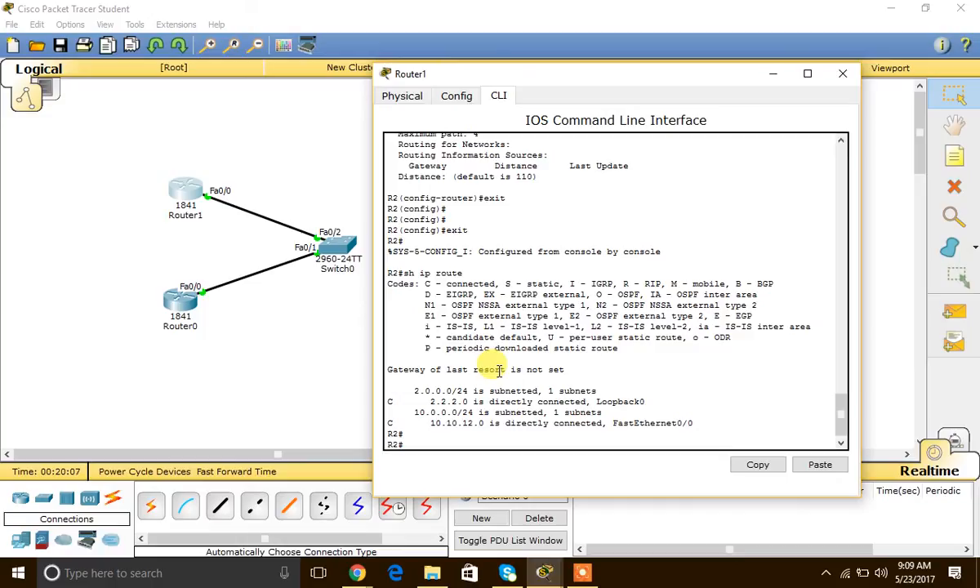
text(confi)
Switch to R1 (Router0), exit to global configuration mode and re-enter OSPF process 1.
click(180, 298)
text(exit)
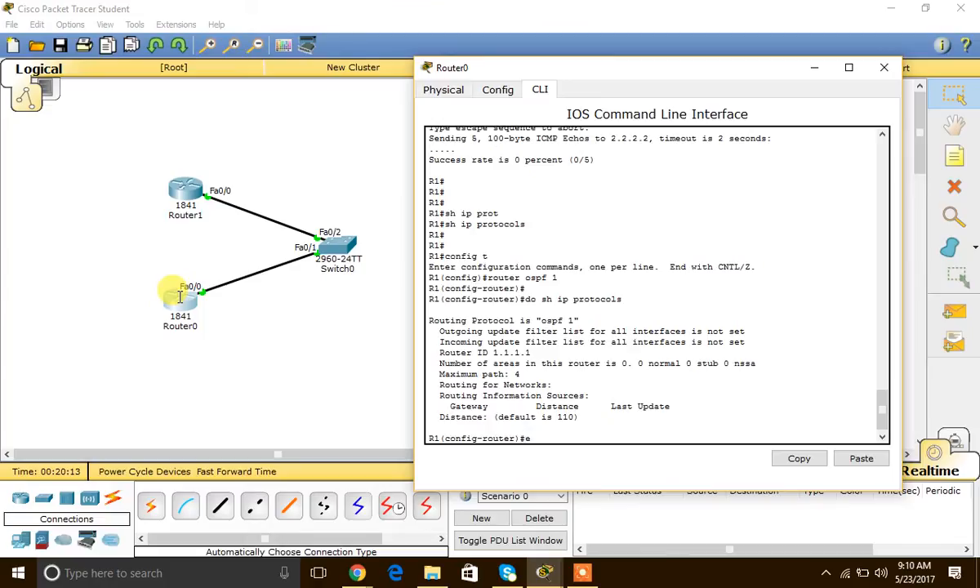
key(Return)
key(Return)
key(Return)
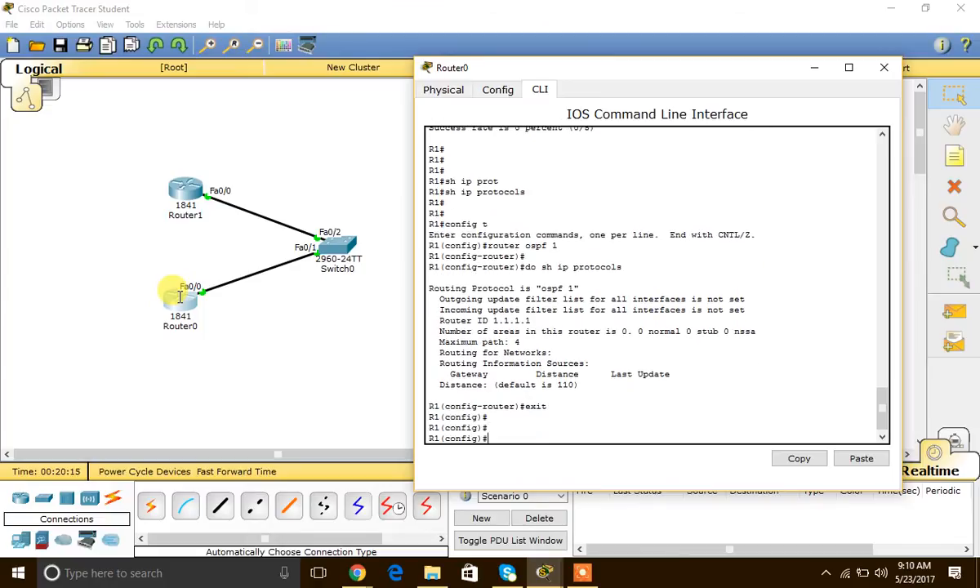
text(router ospf 1)
key(Return)
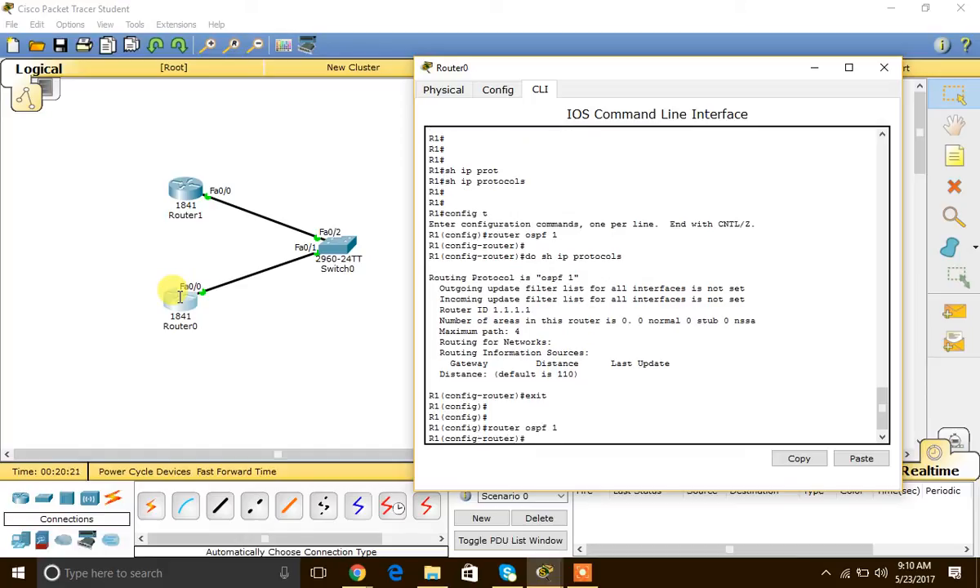
Advertise network 10.10.12.0 with wildcard mask 0.0.0.255 in area 0 under R1's OSPF process.
text(i)
key(BackSpace)
text(net)
key(Tab)
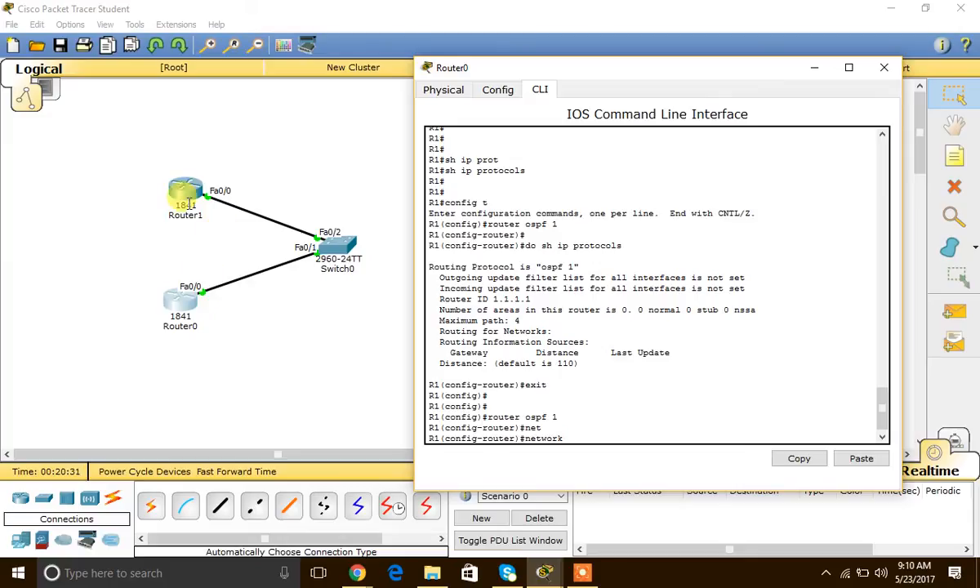
text(10)
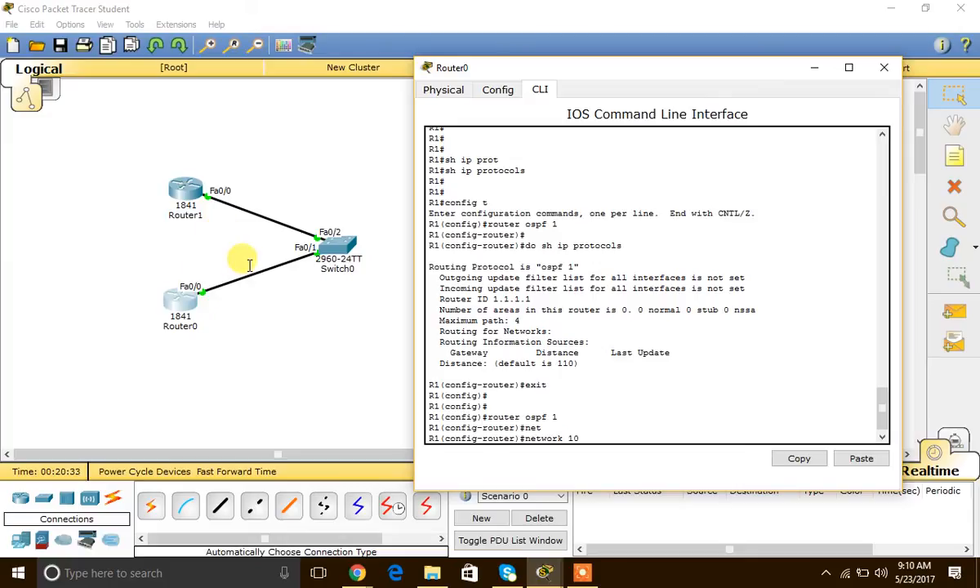
text(.10.12.0)
text(0.0.0.)
text(255)
text(area 0)
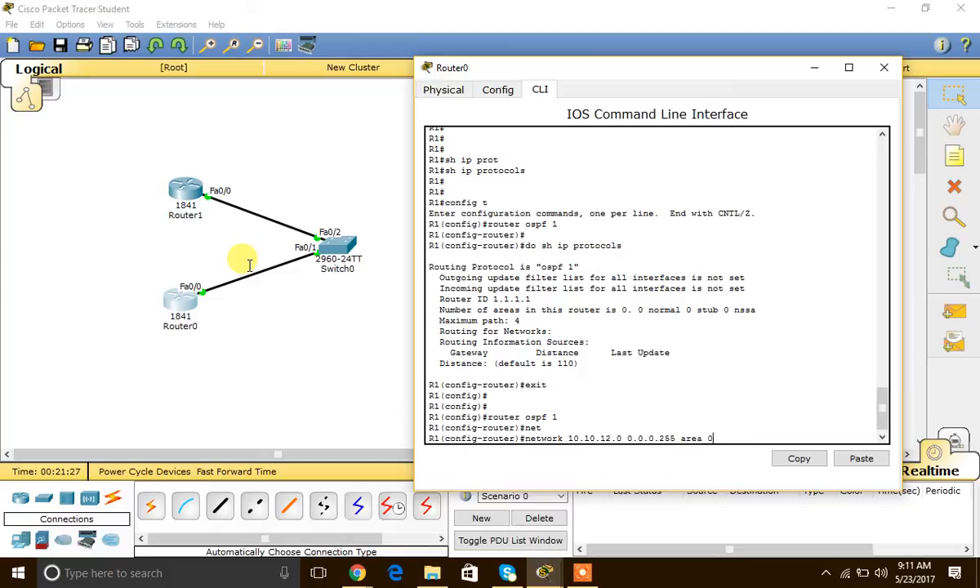
key(Return)
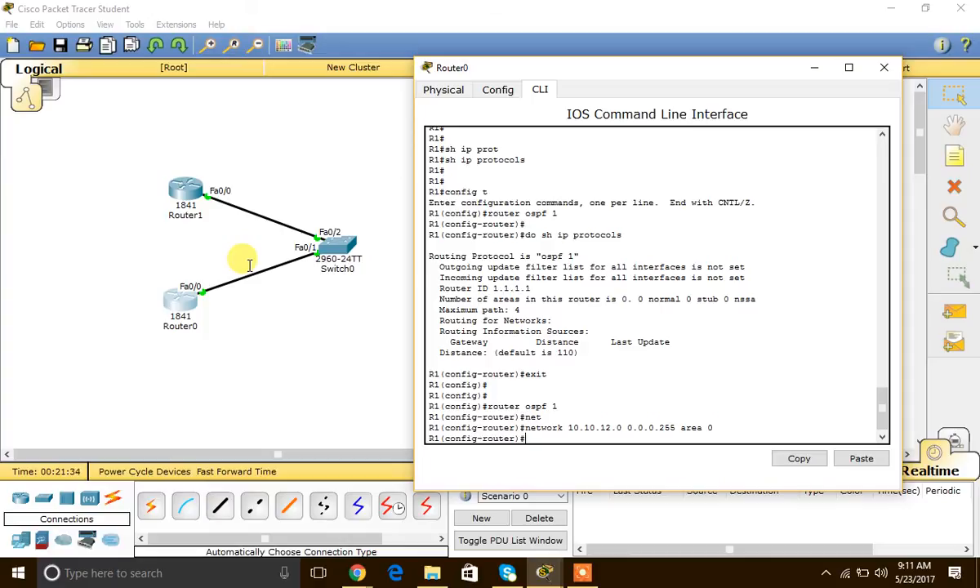
Display R1's OSPF settings from router configuration mode with do sh ip prot.
text(do sh ip prot)
key(Tab)
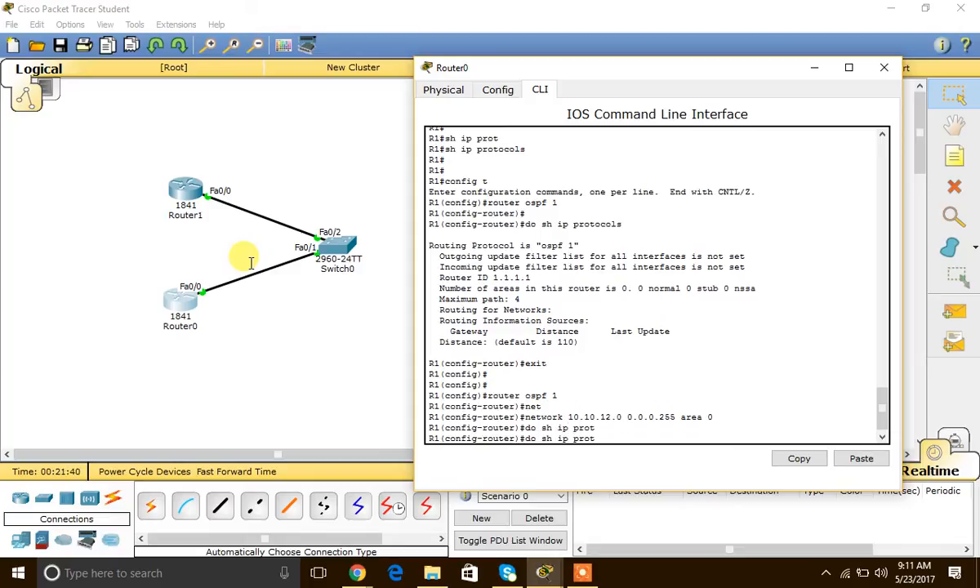
key(Return)
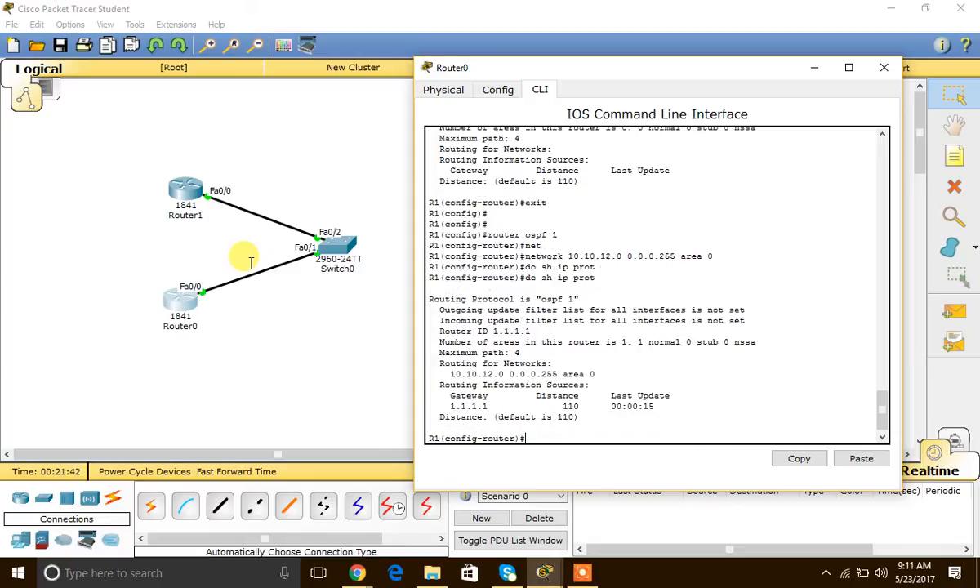
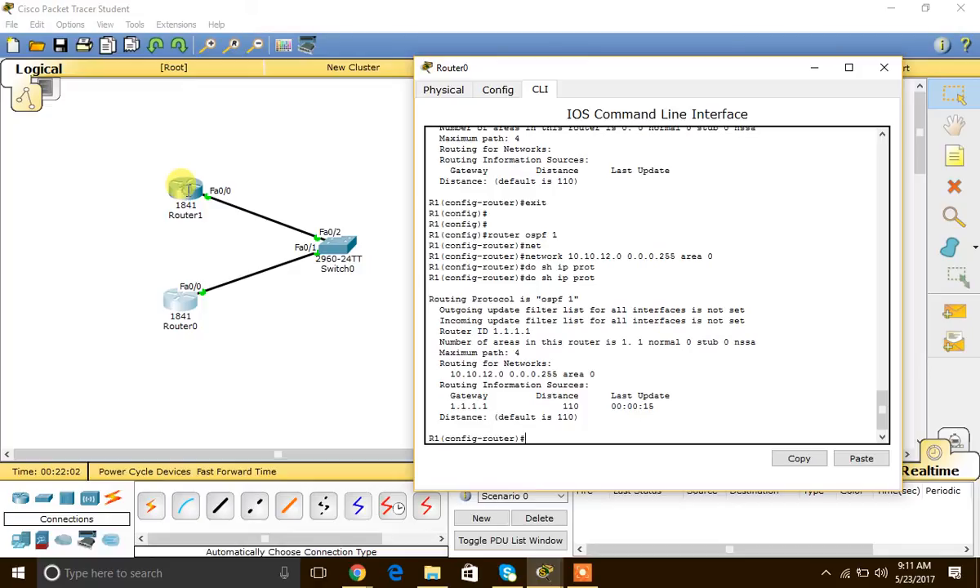
Switch to R2 (Router1), clear the partly entered command and display its OSPF settings with sh ip protocols.
click(186, 187)
key(BackSpace)
key(BackSpace)
key(BackSpace)
key(BackSpace)
key(BackSpace)
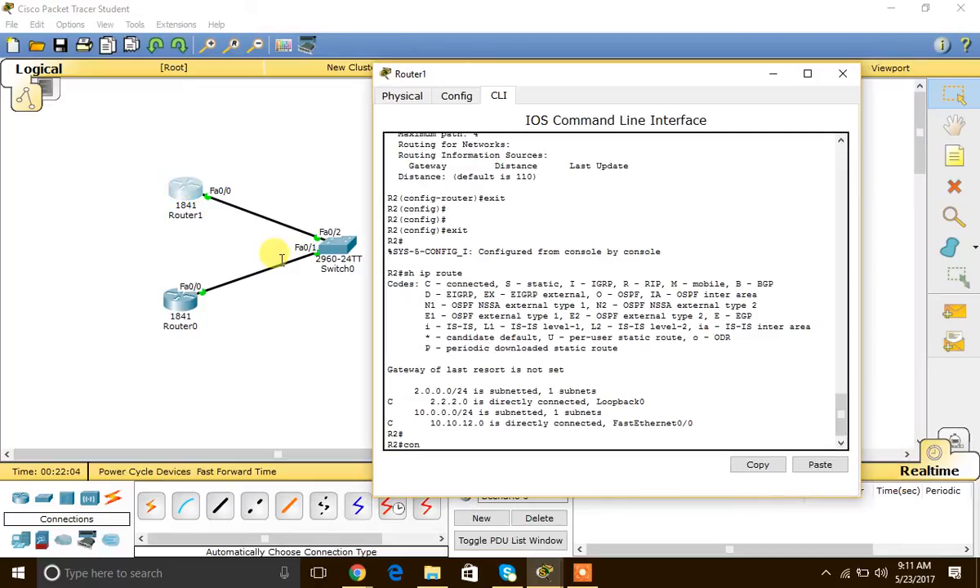
text(sh ip pro)
key(Tab)
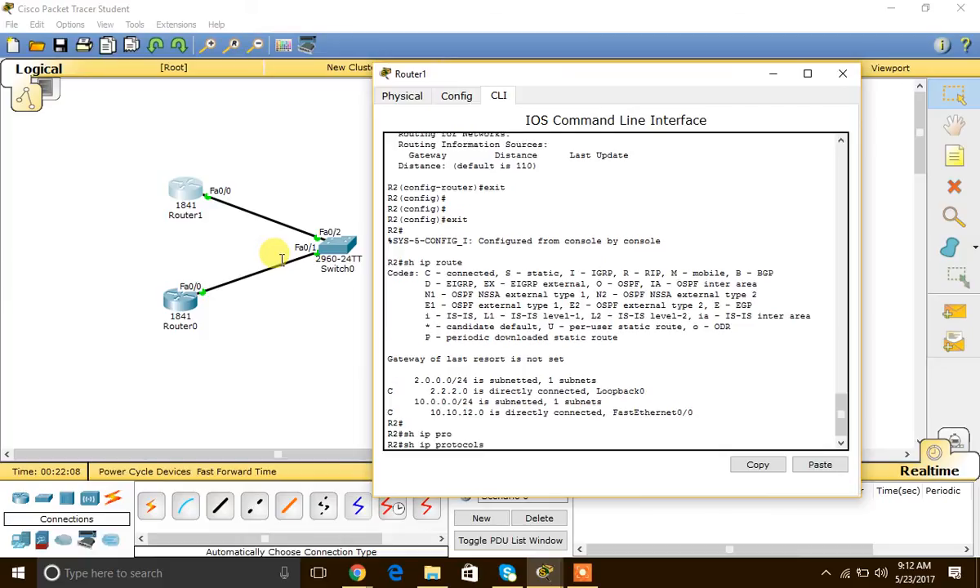
key(Return)
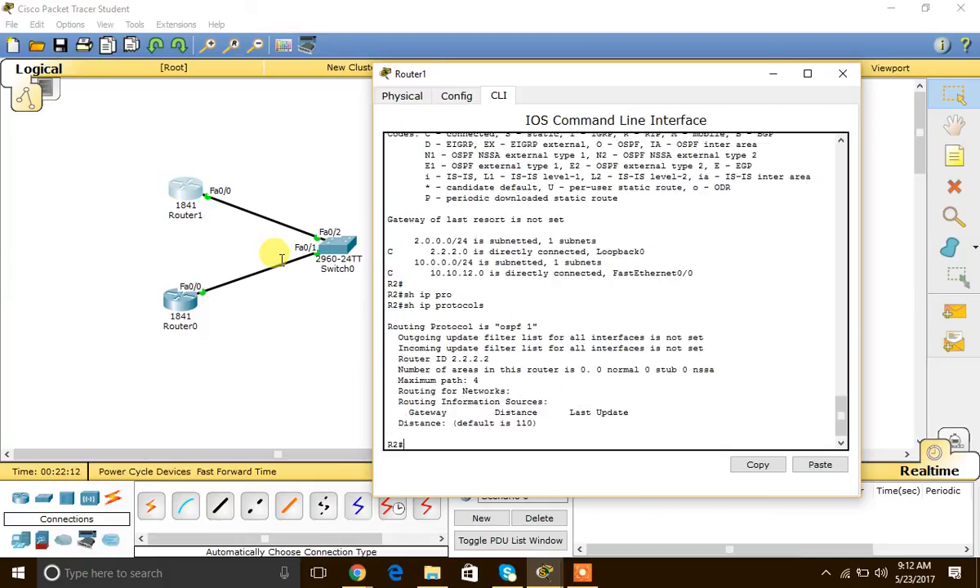
Enter OSPF process 1 on R2 and advertise network 10.10.12.0 with wildcard mask 0.0.0.255 in area 0.
text(config t)
key(Return)
text(router ospf)
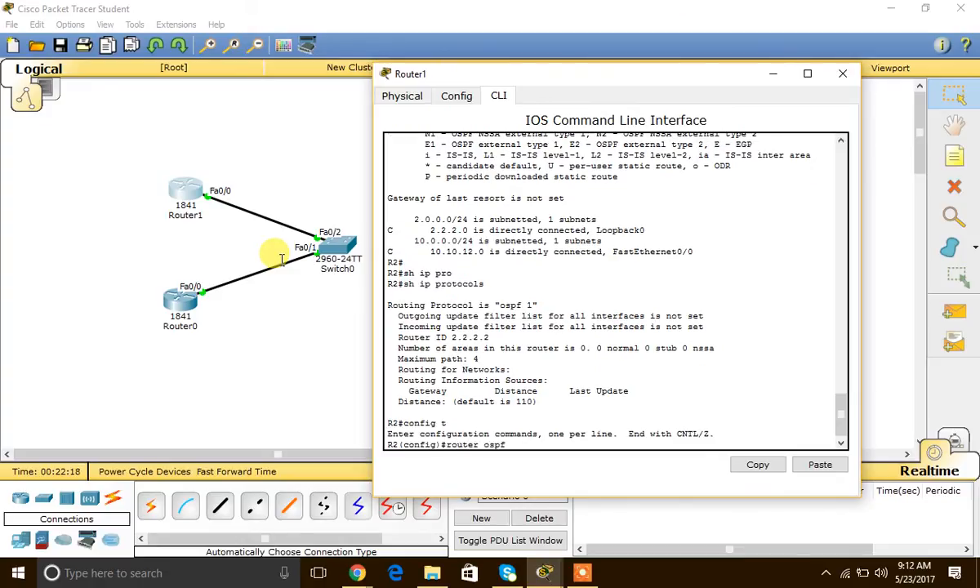
text( 1)
key(Return)
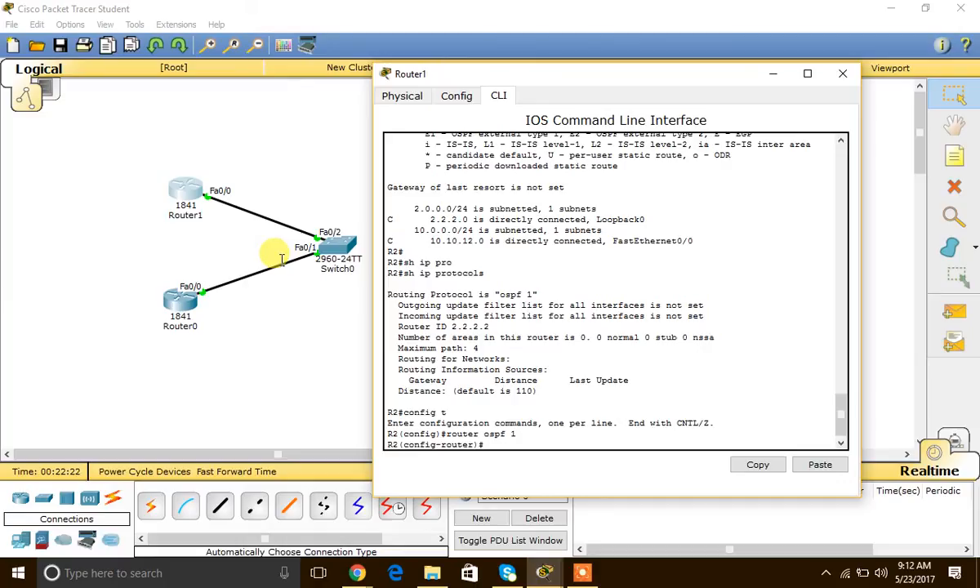
text(net)
key(Tab)
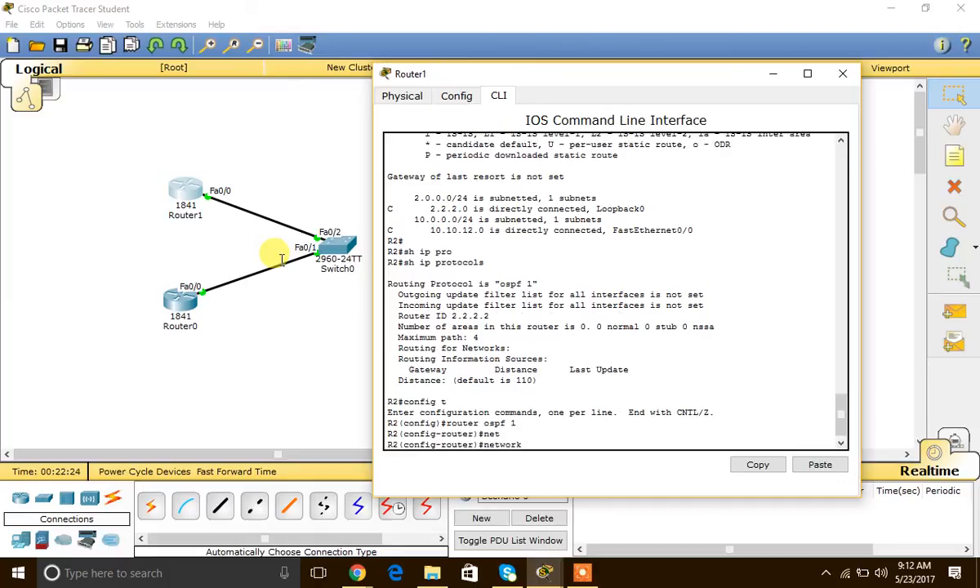
text(10.10.12.0 0.0.0.255 area 0)
key(Return)
key(Return)
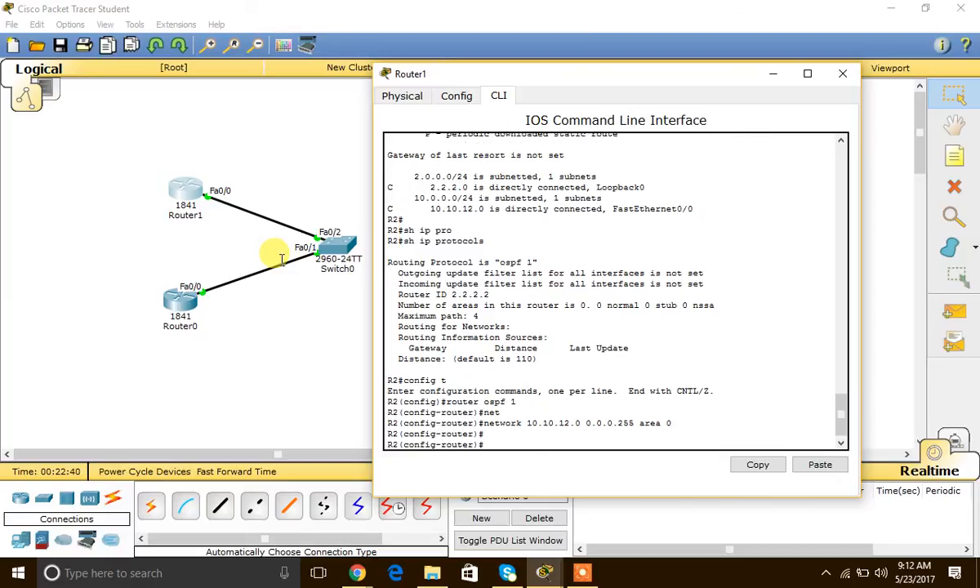
Display R2's OSPF settings from router configuration mode with do sh ip pro.
text(do sh ip pro)
key(Tab)
key(Return)
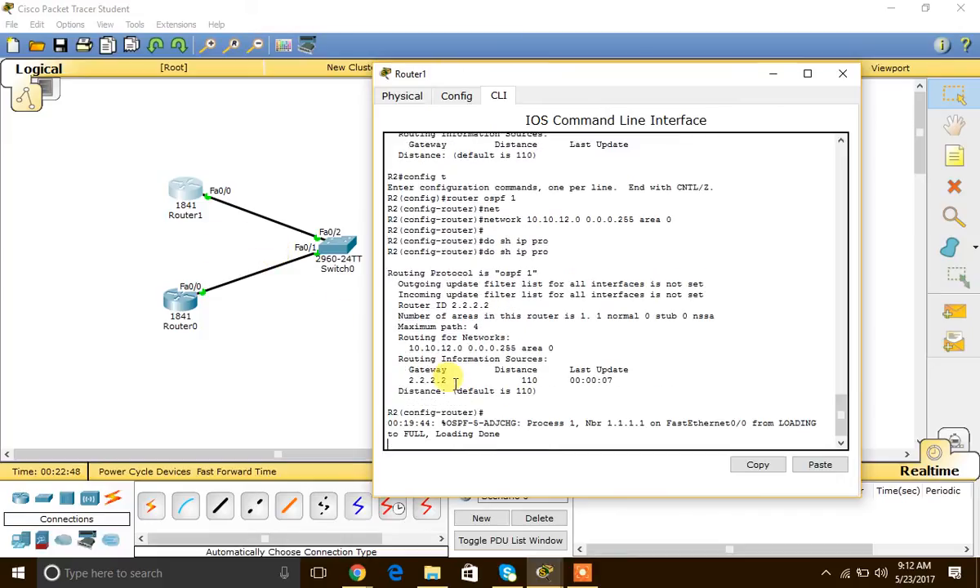
key(Return)
key(Return)
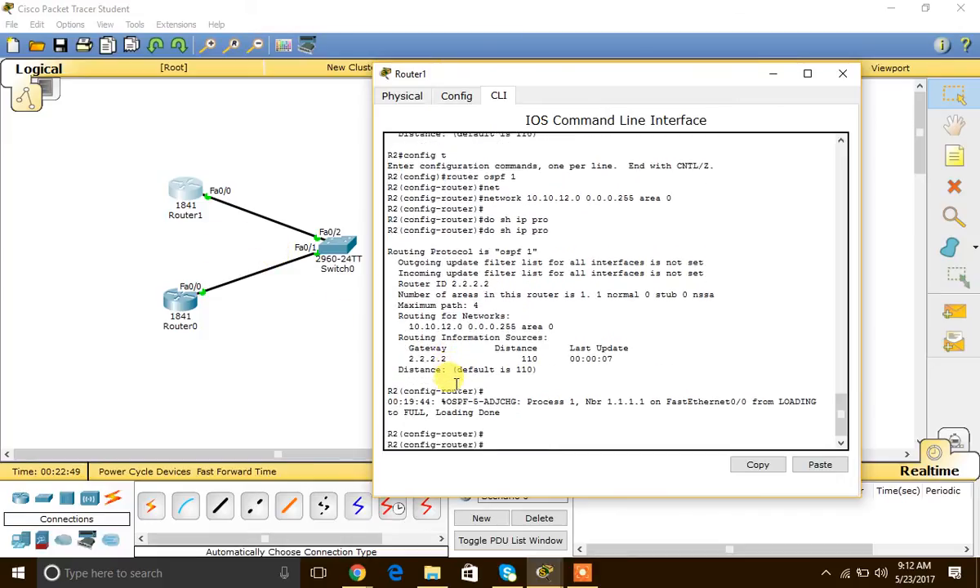
text(do sh)
text( i)
key(BackSpace)
key(BackSpace)
key(BackSpace)
key(BackSpace)
key(BackSpace)
key(BackSpace)
key(BackSpace)
Exit R2 to privileged EXEC mode and check the OSPF neighbor's state with sh ip ospf nei.
text(exit)
key(Return)
text(exit)
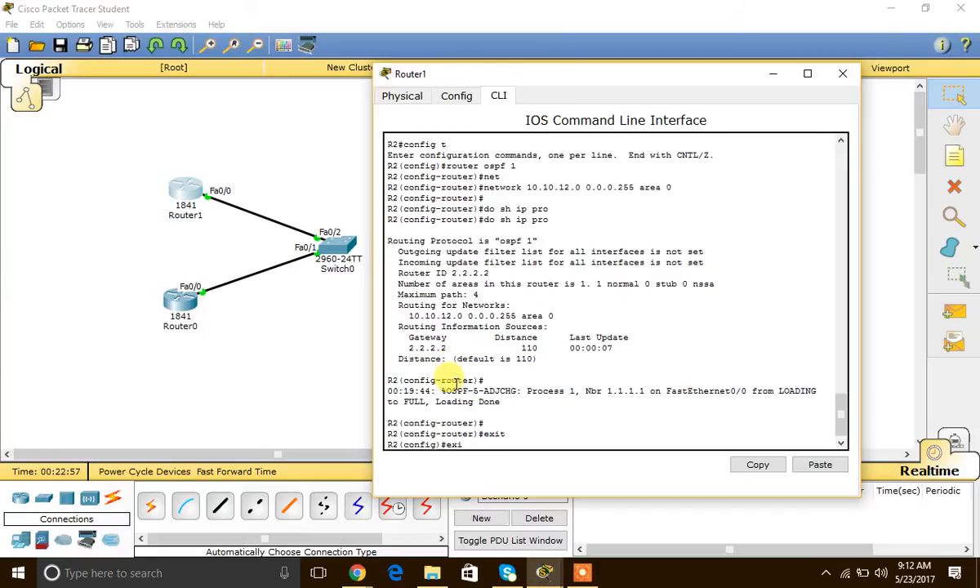
key(Return)
key(Return)
text(sh )
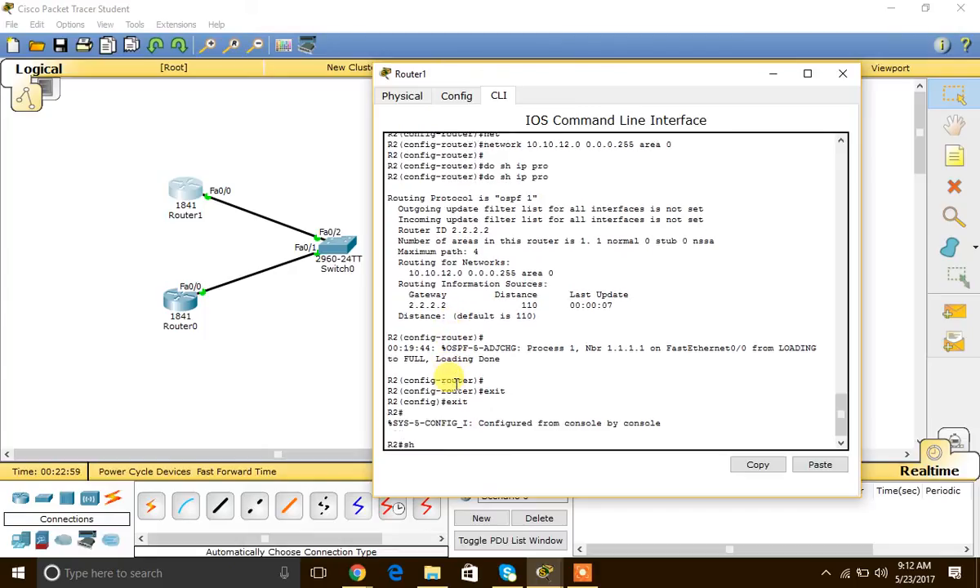
text(ip ospf nei)
key(Return)
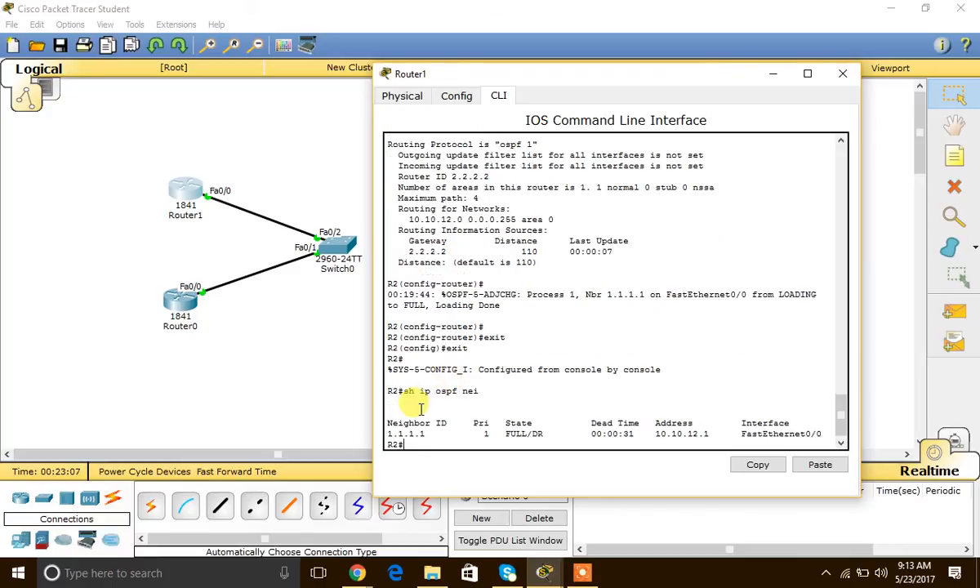
drag(389, 421, 554, 435)
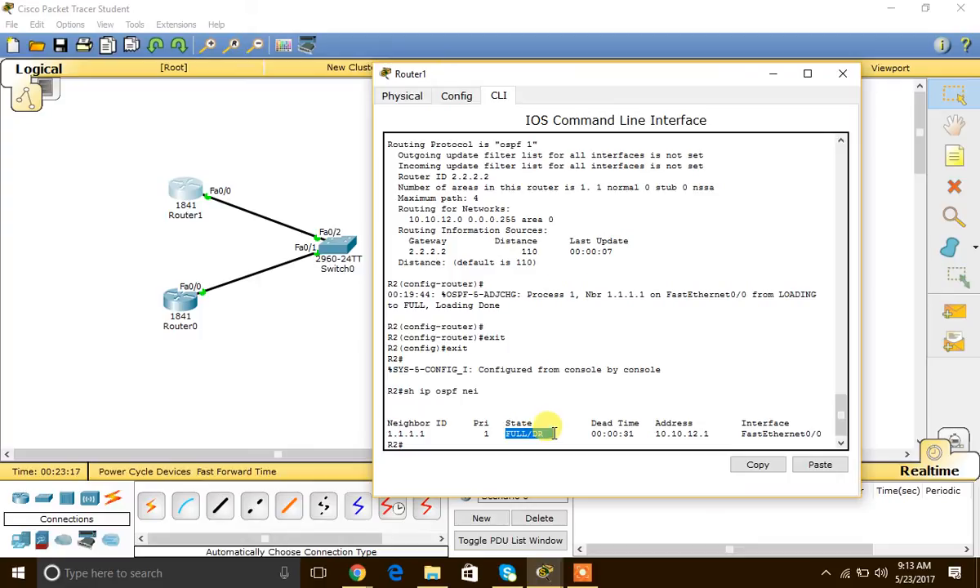
drag(591, 84, 632, 62)
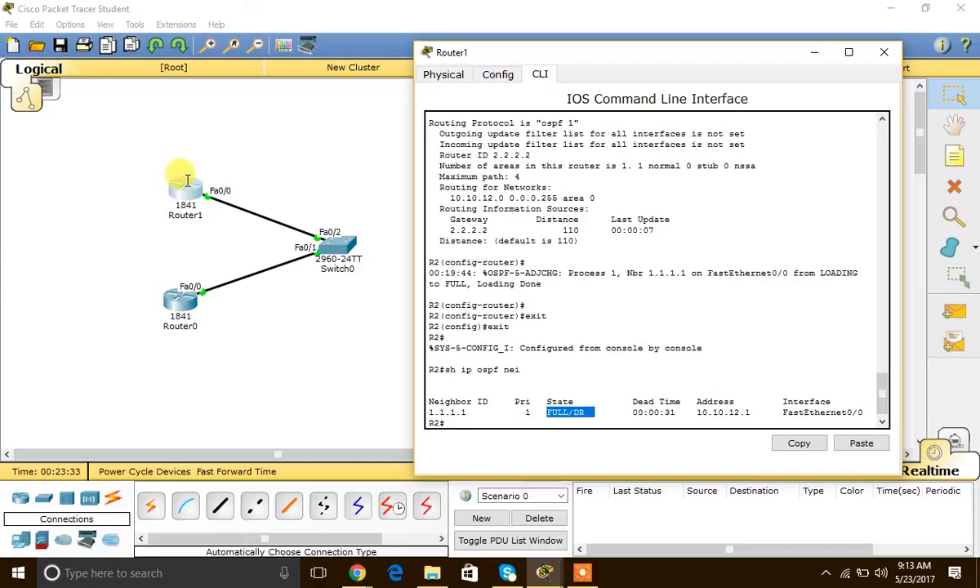
Switch to R1 (Router0), exit to privileged EXEC mode and display its OSPF neighbors with sh ip ospf nei.
click(186, 291)
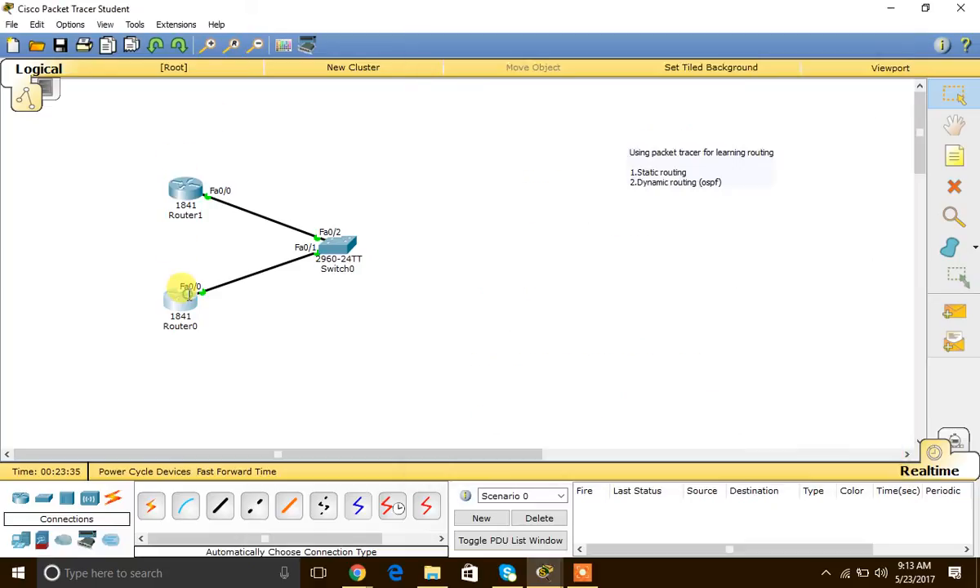
key(Return)
key(Return)
key(Return)
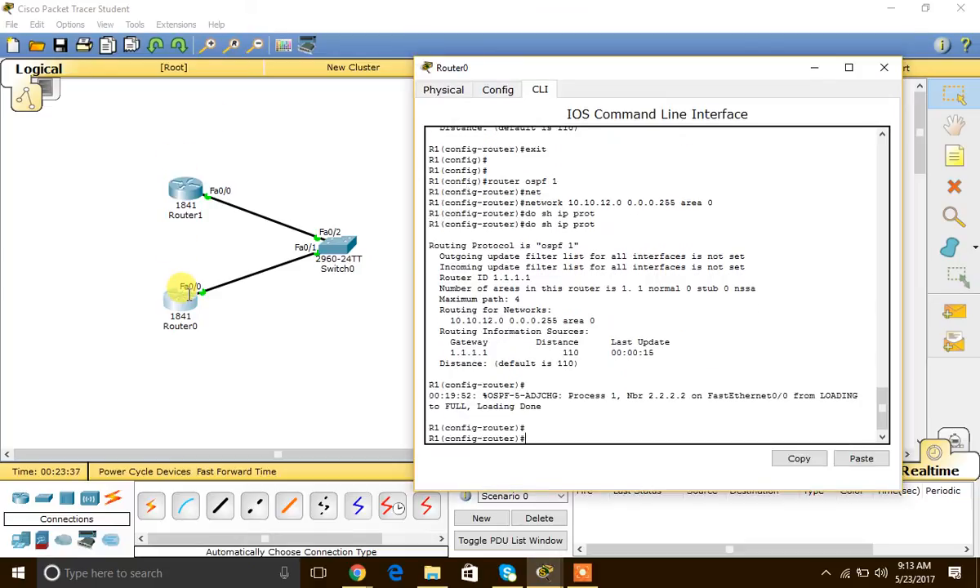
text(exit)
key(Return)
text(exit)
key(Return)
text(sh ip ospf nei)
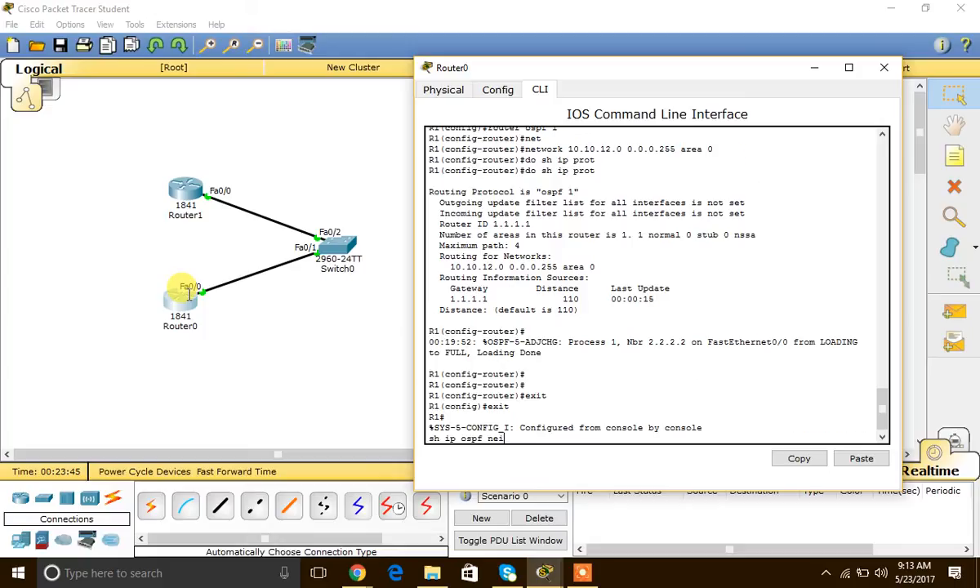
key(Return)
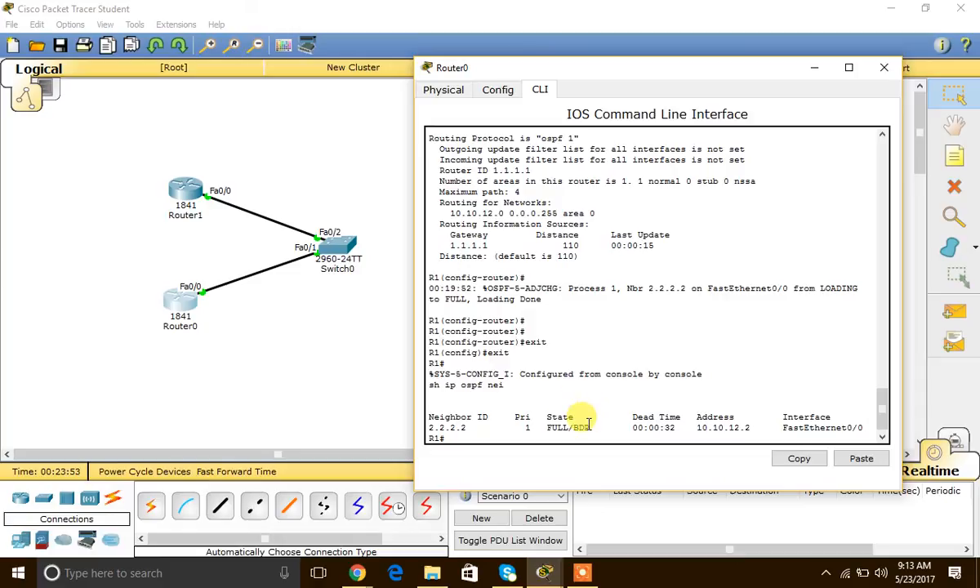
Examine the neighbor's state, address and ID in R1's OSPF neighbor table.
drag(588, 424, 548, 424)
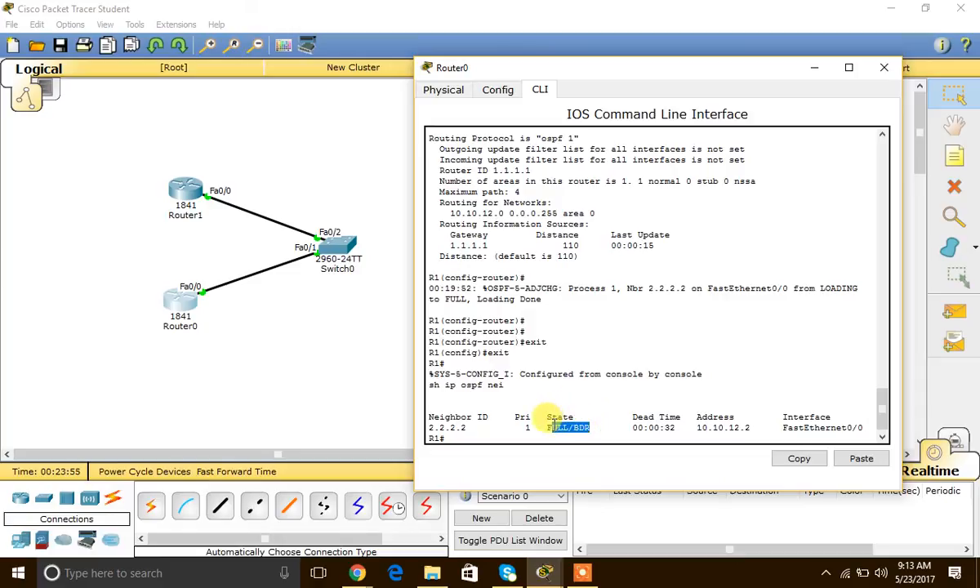
drag(553, 421, 551, 418)
click(559, 423)
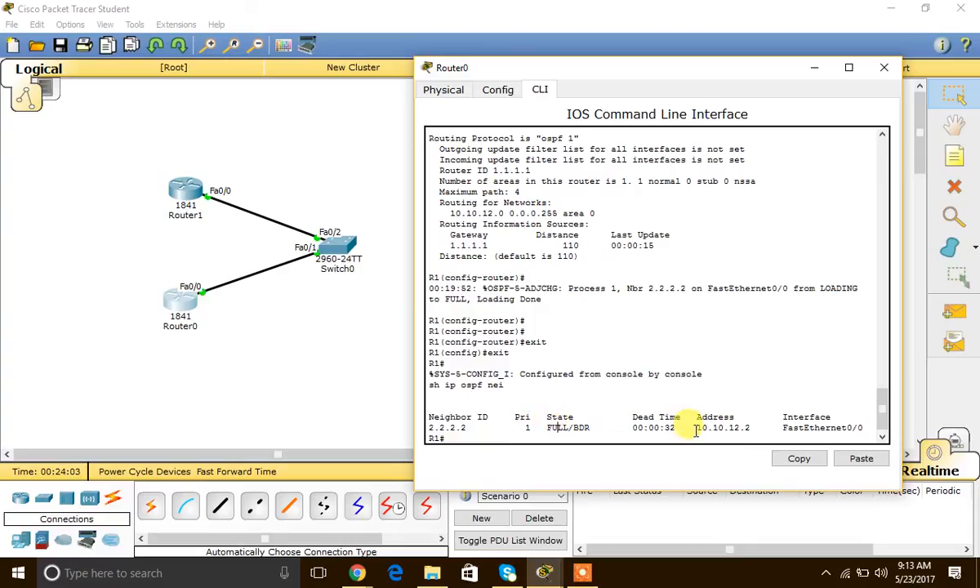
drag(697, 428, 756, 427)
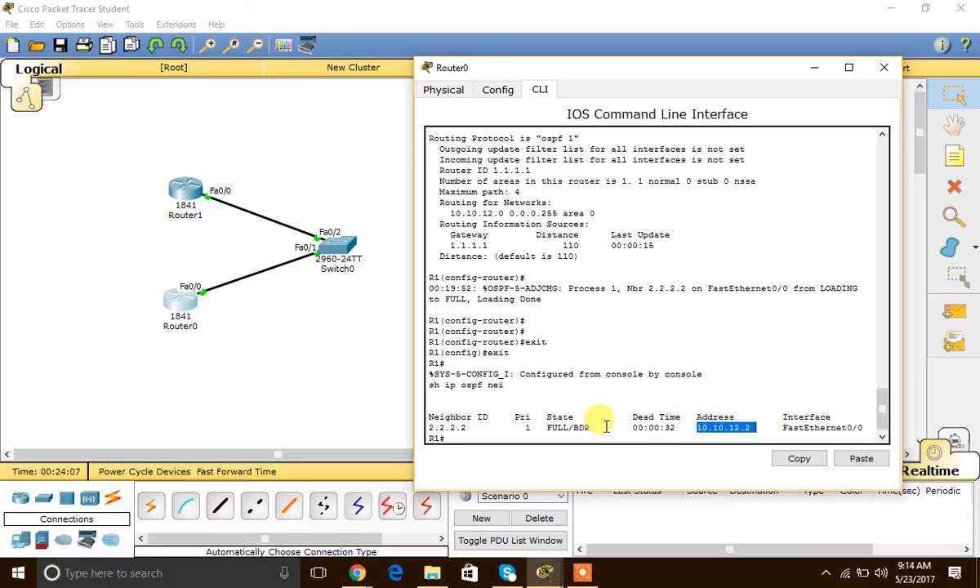
mouse_move(472, 432)
mouse_down()
mouse_move(457, 416)
mouse_move(427, 409)
mouse_move(437, 437)
mouse_move(431, 430)
mouse_move(468, 428)
mouse_up()
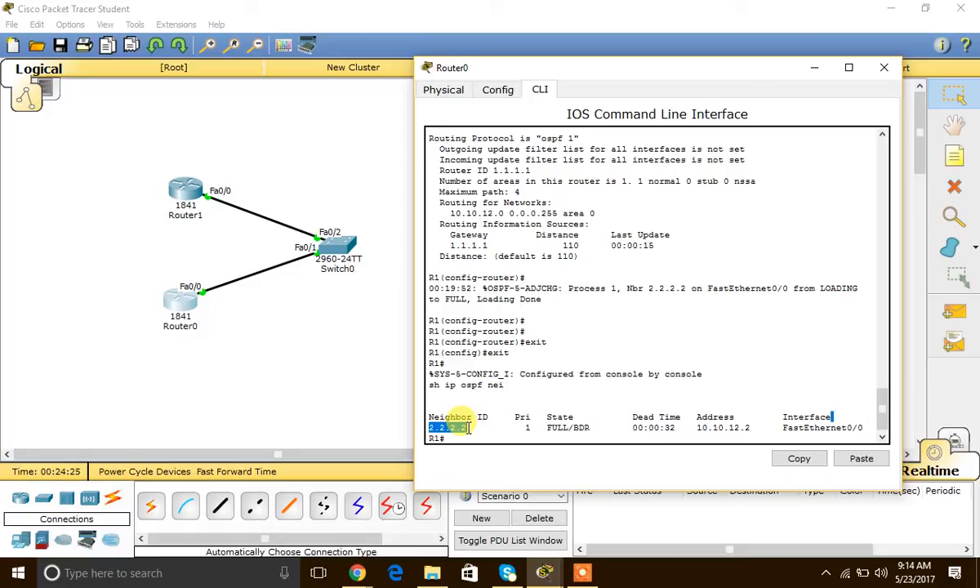
click(482, 429)
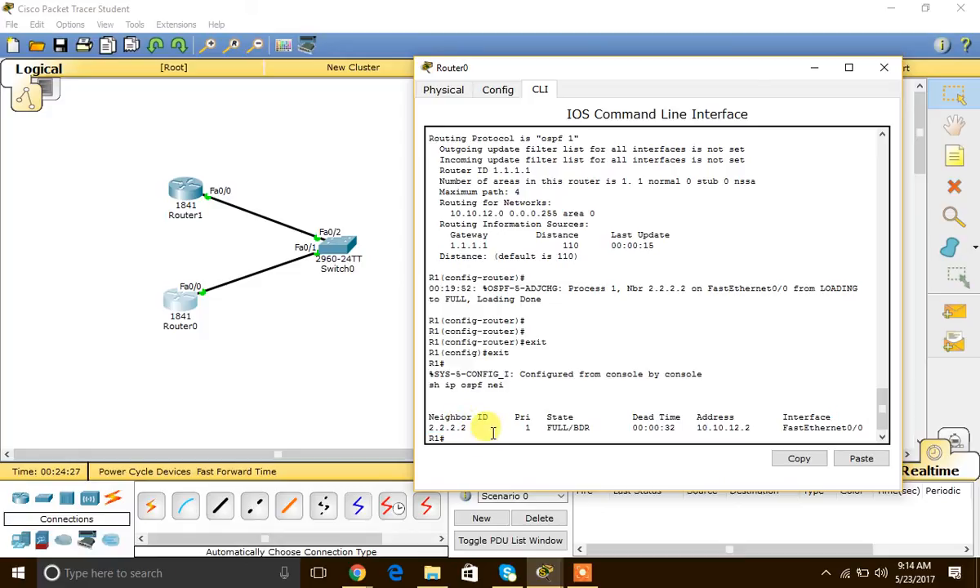
Display R1's routing table with sh ip route.
text(sh ip route)
key(Return)
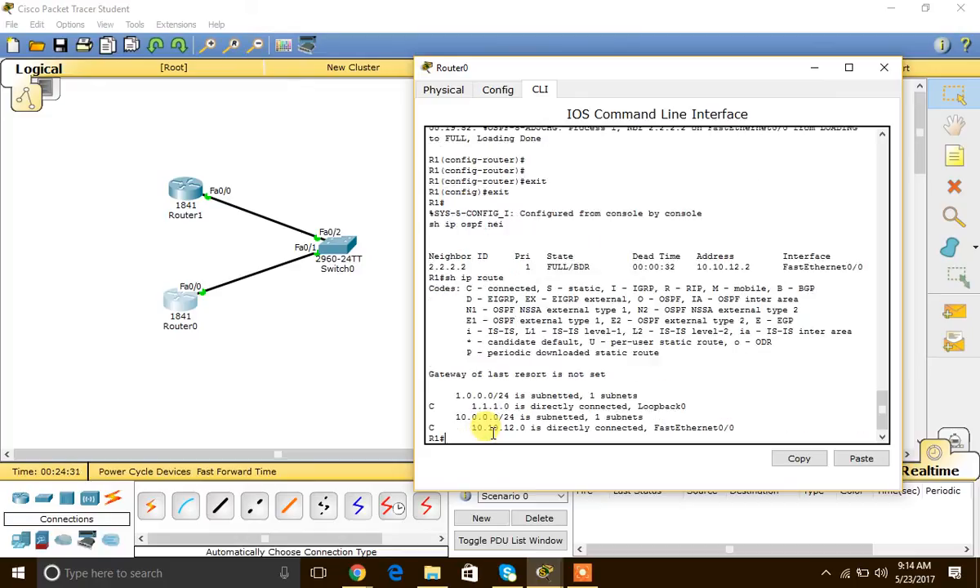
key(Return)
key(Return)
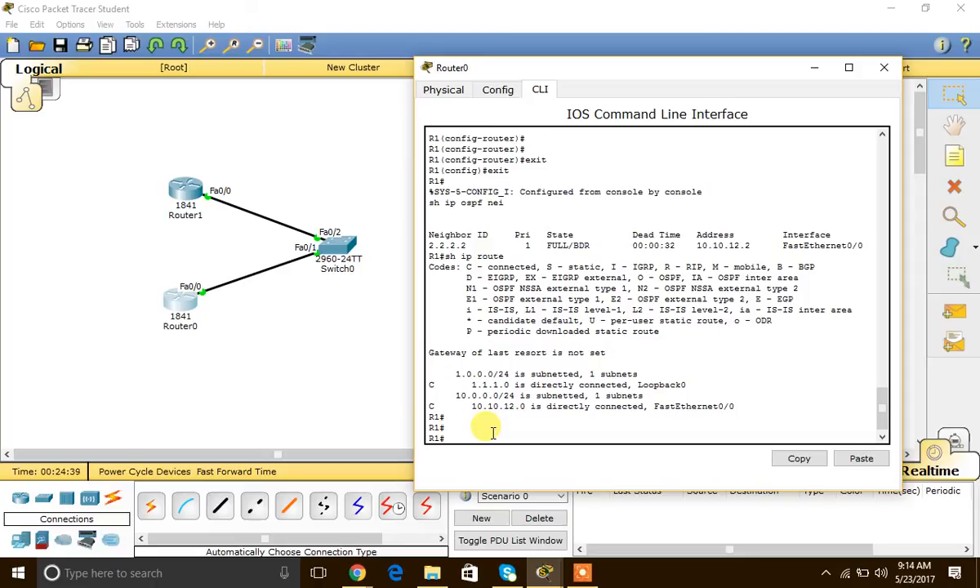
Switch to R2 (Router1) and advertise network 2.2.2.0 with wildcard mask 0.0.0.255 in area 0 under OSPF process 1.
click(182, 200)
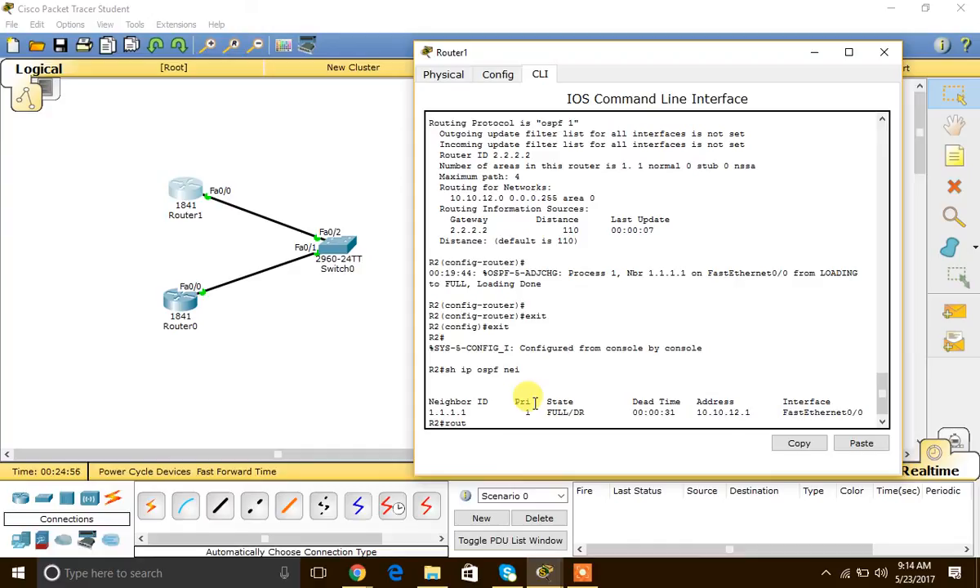
text(config t)
key(Return)
text(router os)
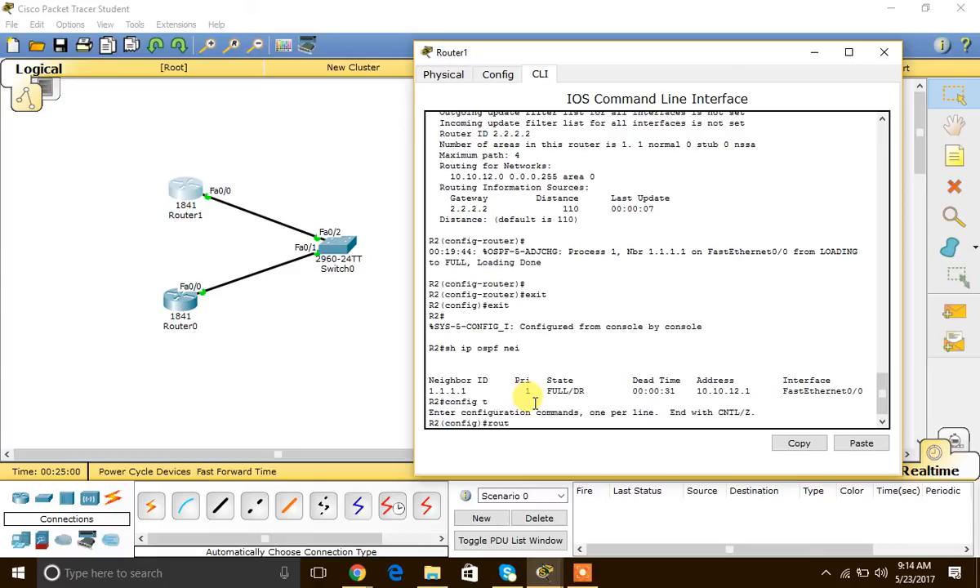
text(pf 1)
key(Return)
text(net)
key(Tab)
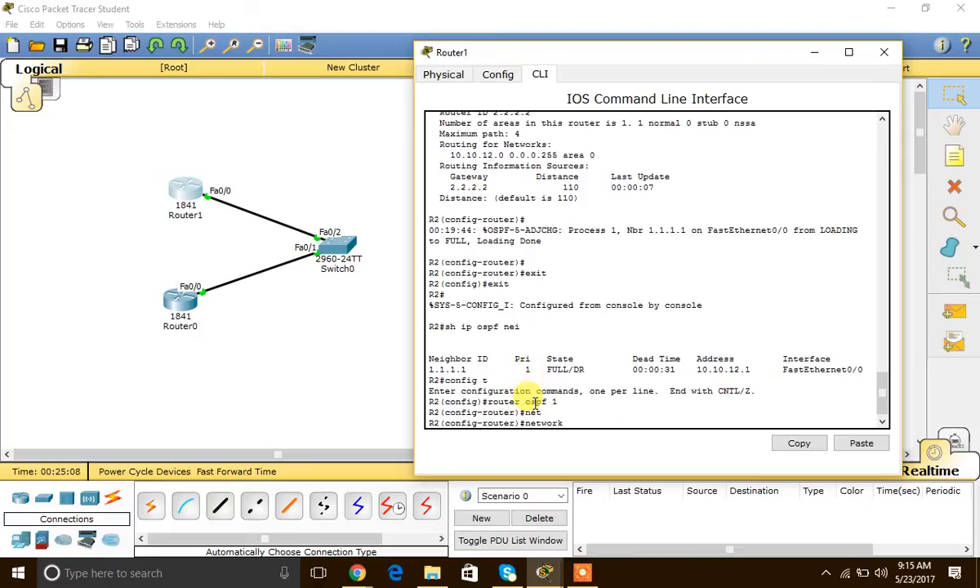
text(2.2.2.0 0.0.0.255)
text(area 0)
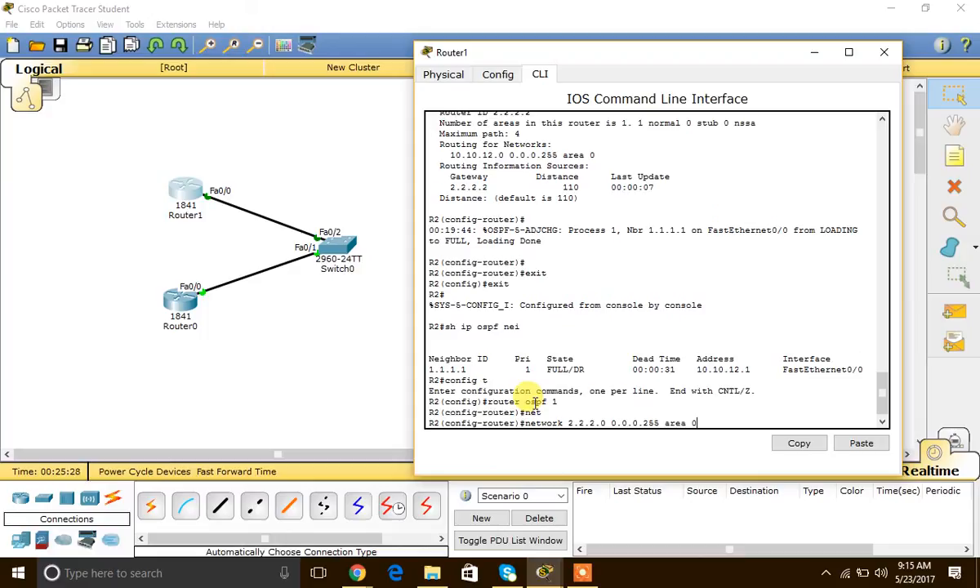
key(Return)
key(Return)
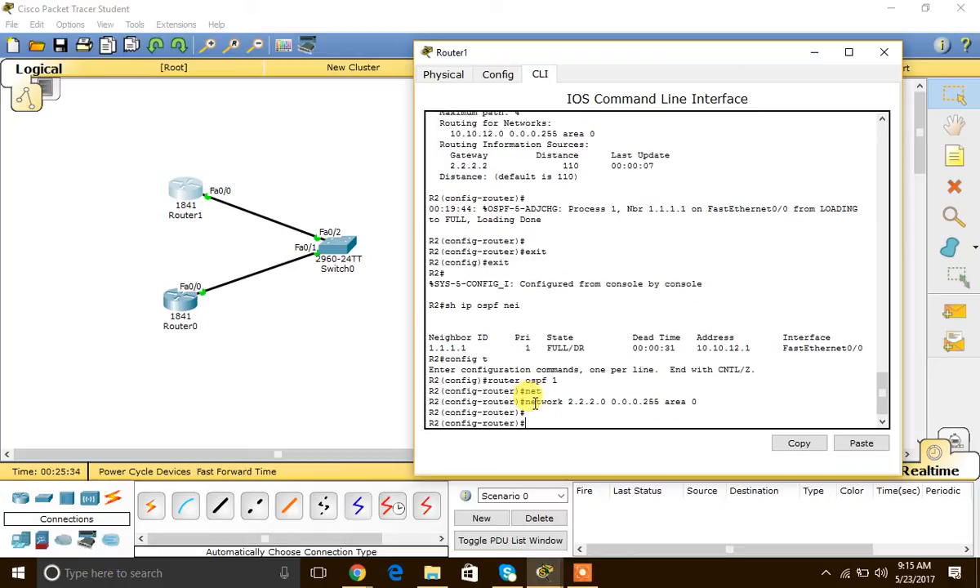
Exit R2 to privileged EXEC mode and try to display its OSPF settings with sh ip protocols ospf.
text(exit)
key(Return)
text(exit)
key(Return)
text(sh ip pro)
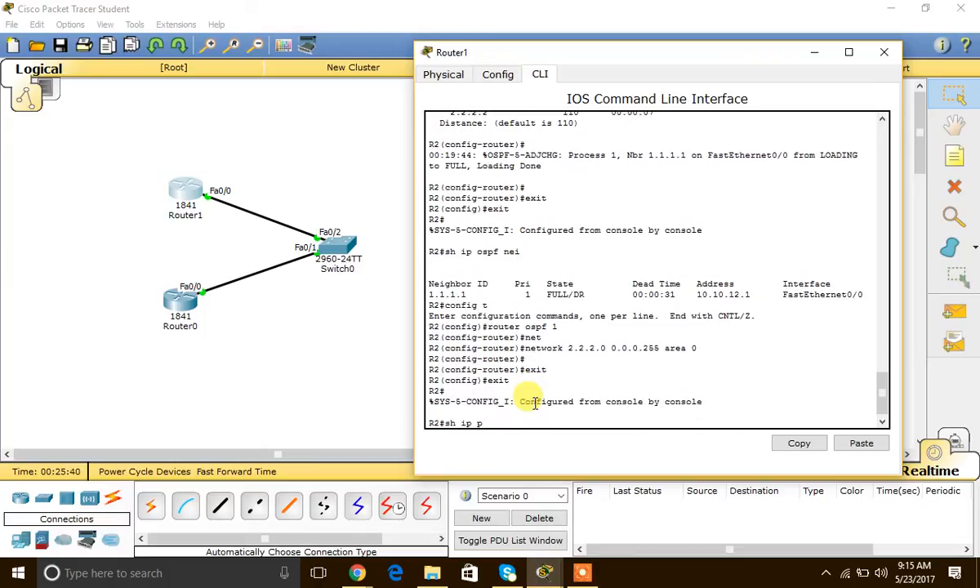
key(Tab)
text(ospf)
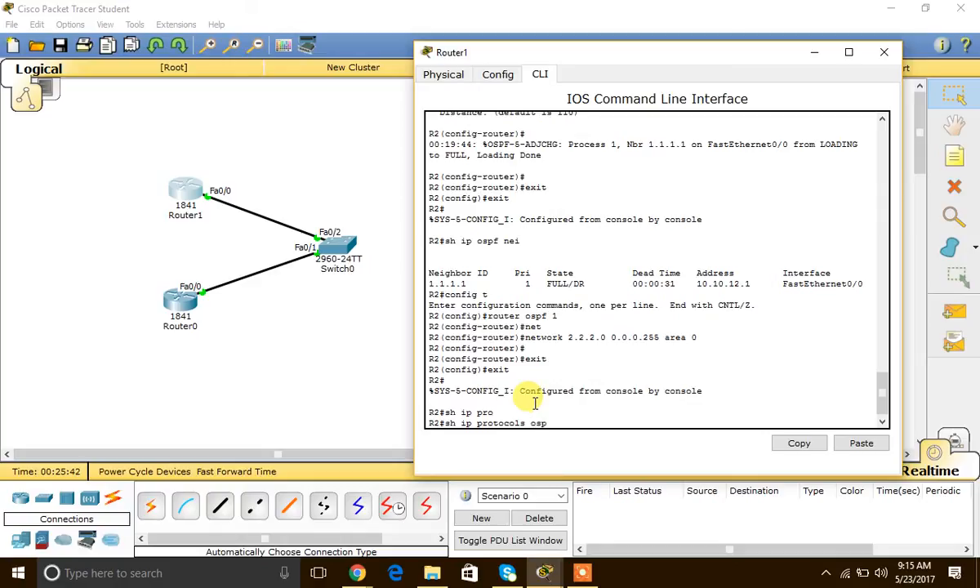
key(Return)
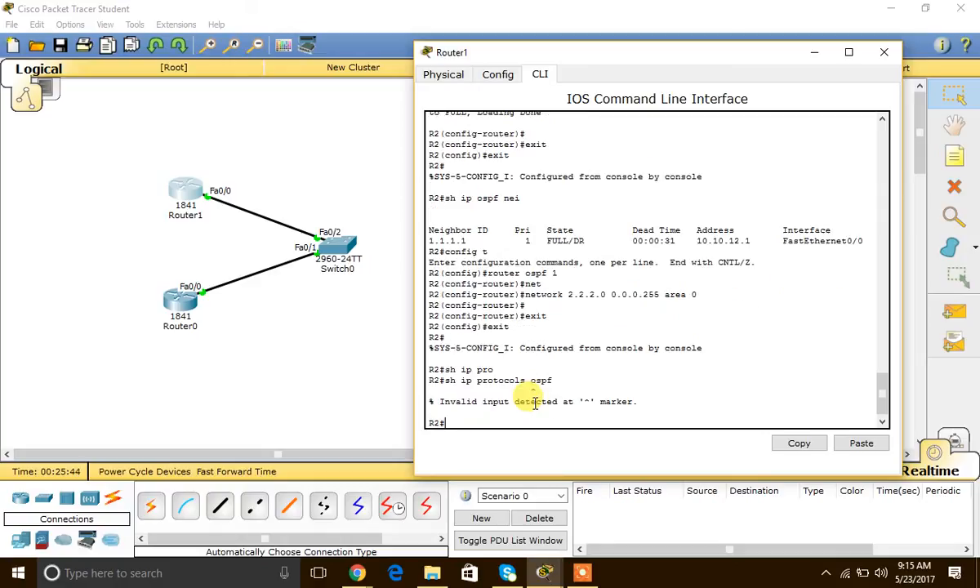
Display R2's routing protocol settings with sh ip protocols and examine the networks listed under Routing for Networks.
text(sh ip pro)
key(Tab)
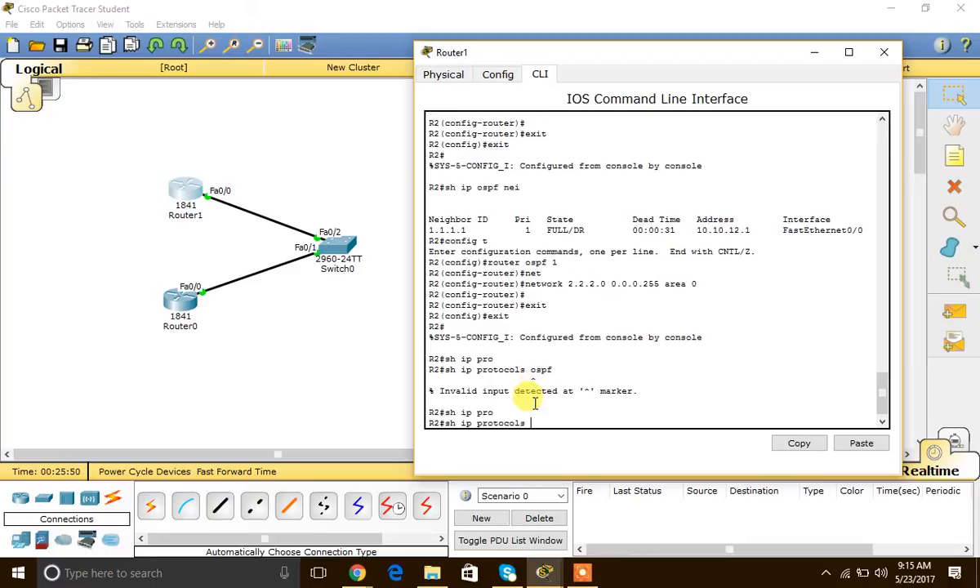
key(Return)
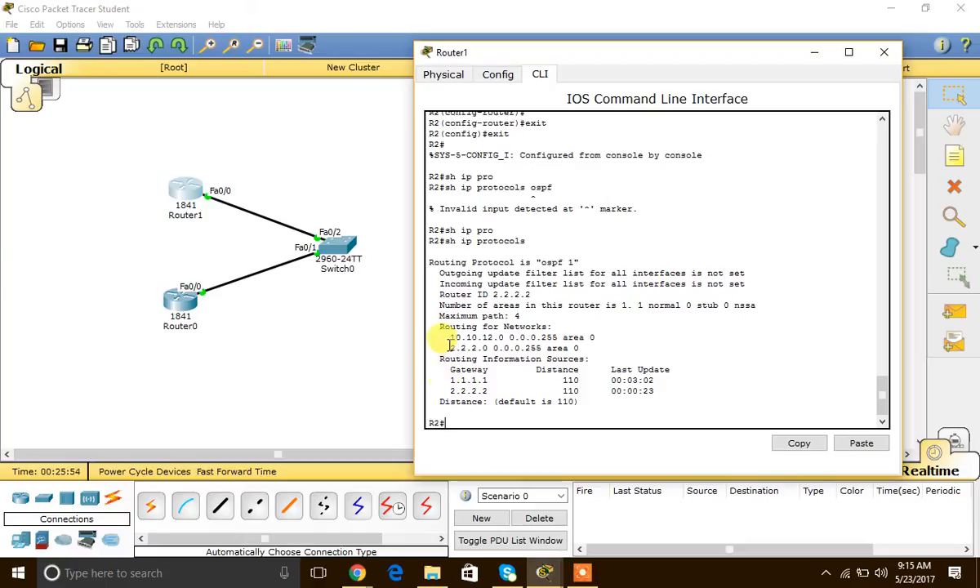
drag(444, 328, 601, 348)
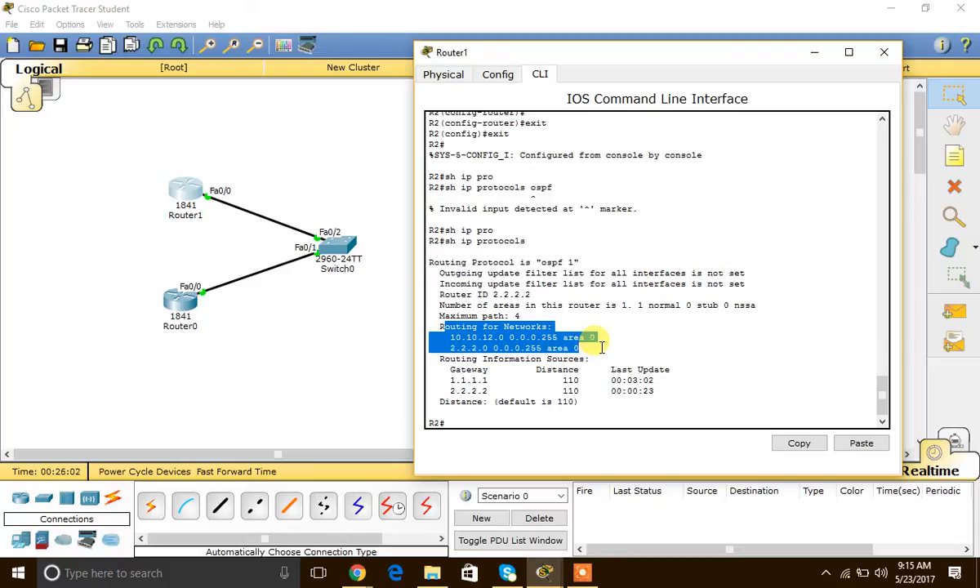
click(561, 416)
click(561, 416)
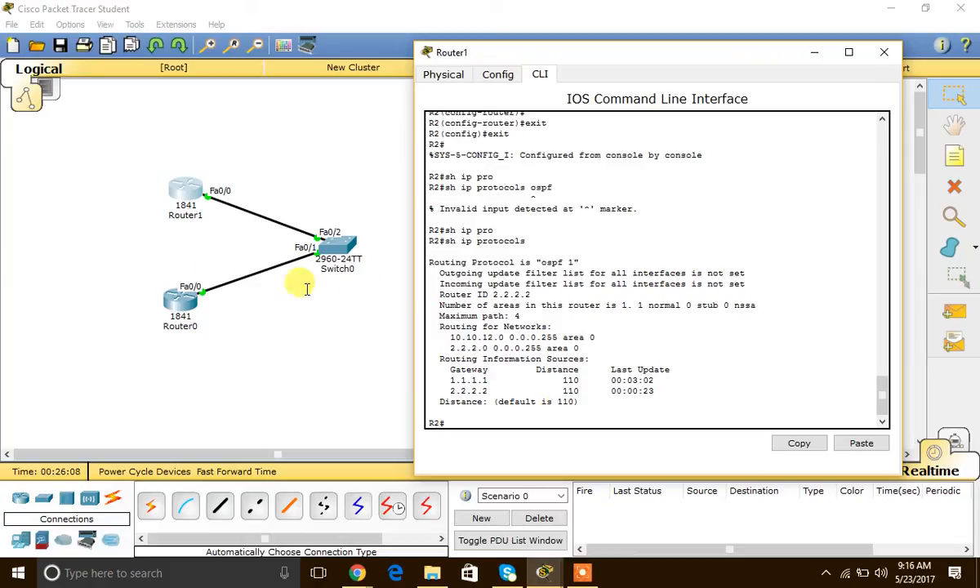
Display R2's routing table with sh ip route.
key(Return)
key(Return)
text(sh i)
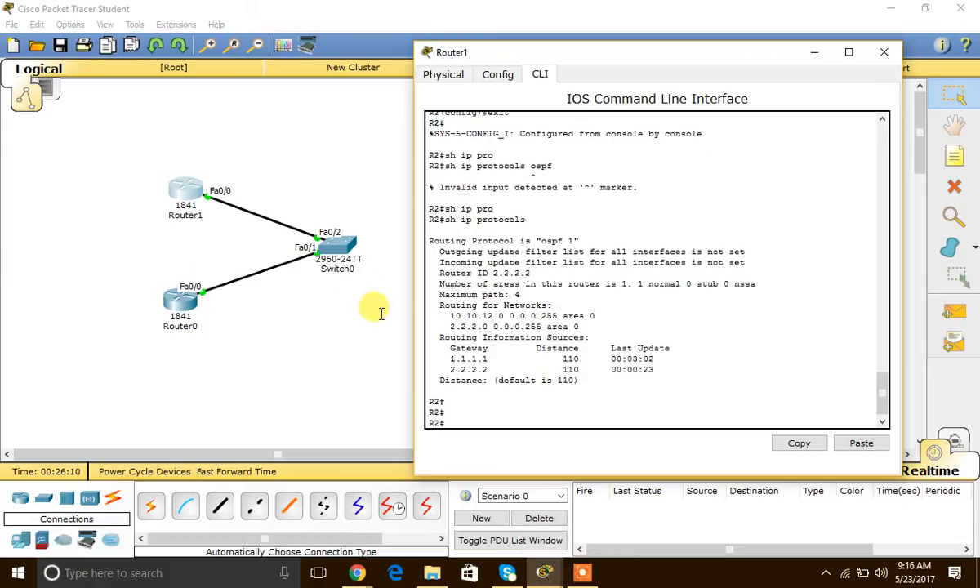
text(p route)
key(Return)
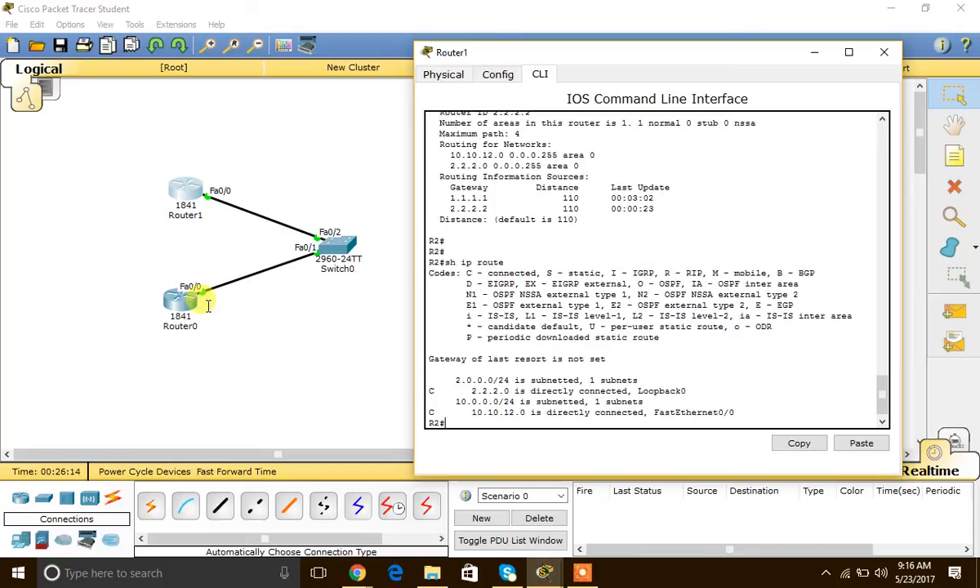
Switch to R1 (Router0), display its routing table with sh ip route, and examine the OSPF route and its administrative distance.
click(174, 303)
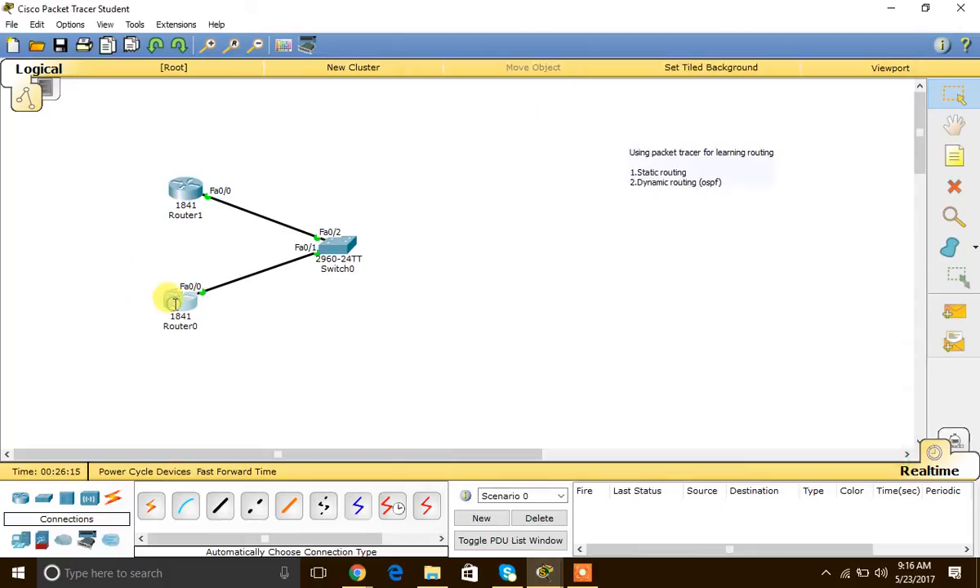
key(Return)
text(sh ip route)
key(Return)
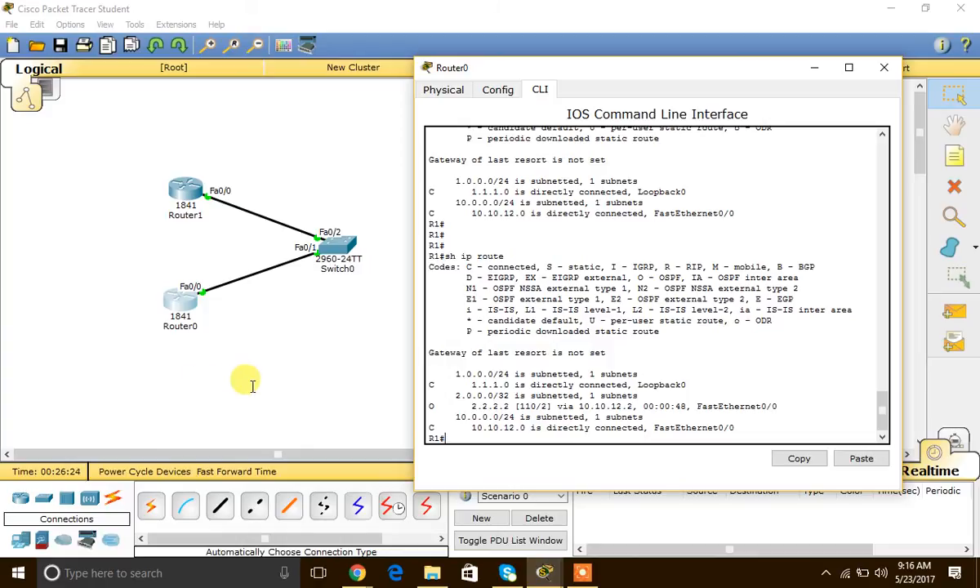
drag(426, 406, 654, 418)
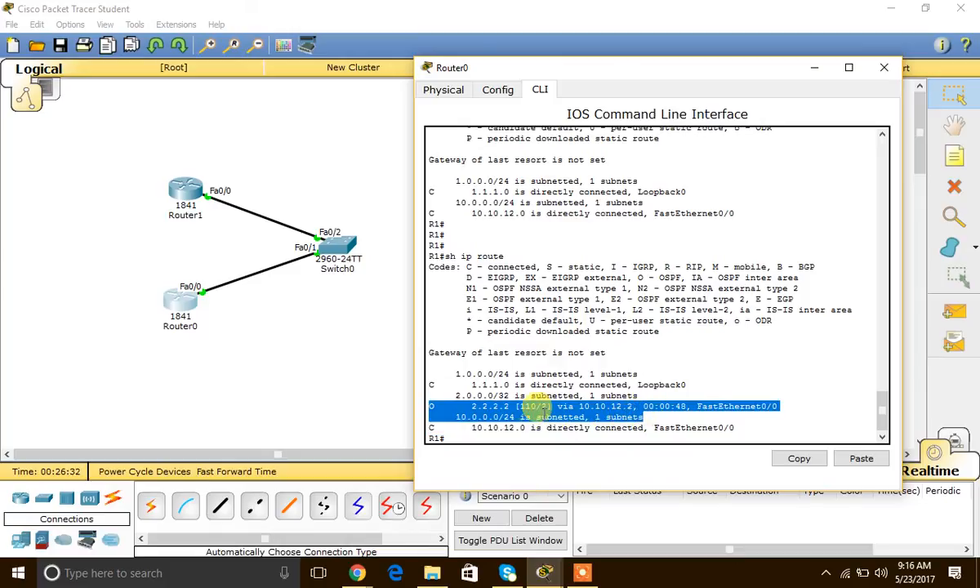
double_click(529, 405)
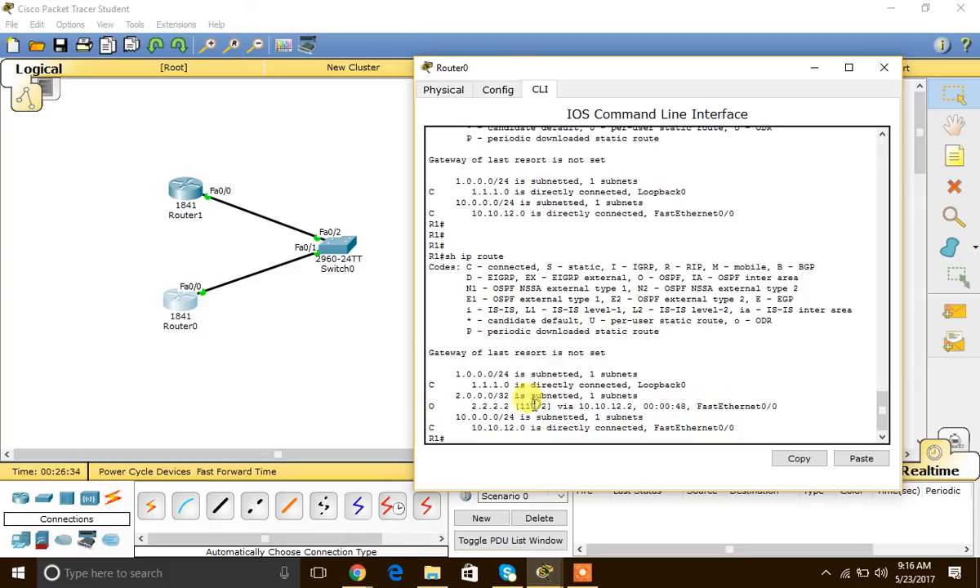
drag(514, 400, 505, 400)
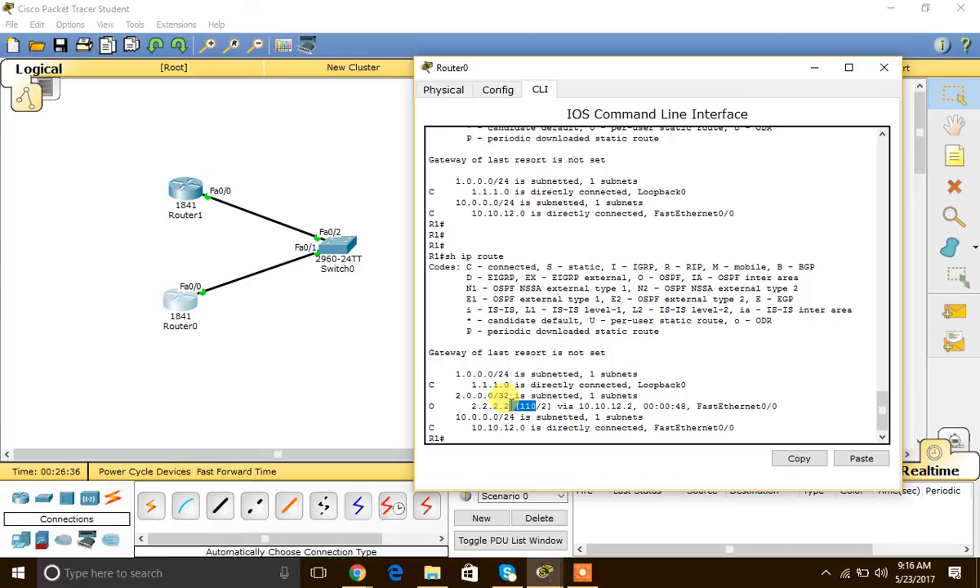
click(503, 429)
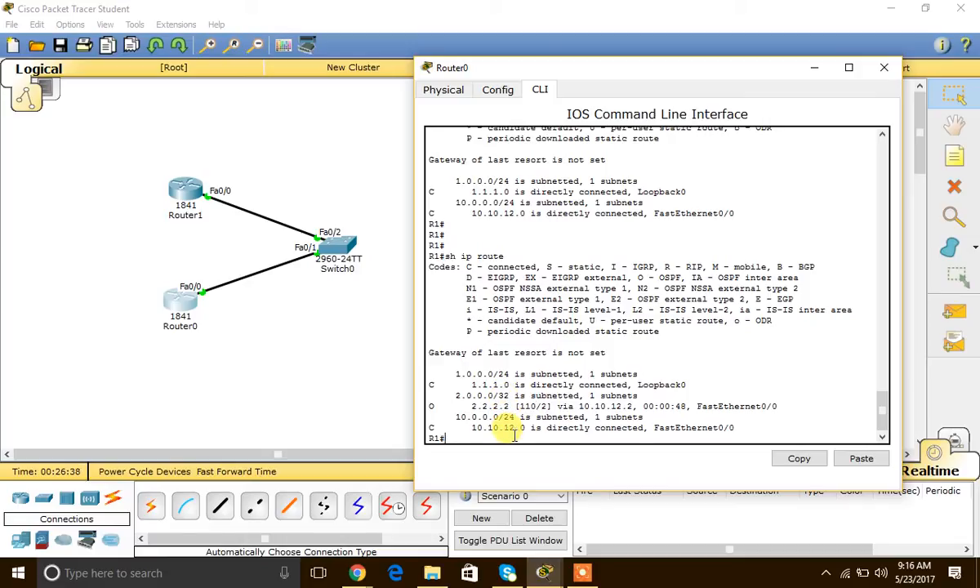
Ping 2.2.2.2 from R1 and examine the OSPF entry for that address in the routing table.
text(ping)
text(2.2.2.2)
key(Return)
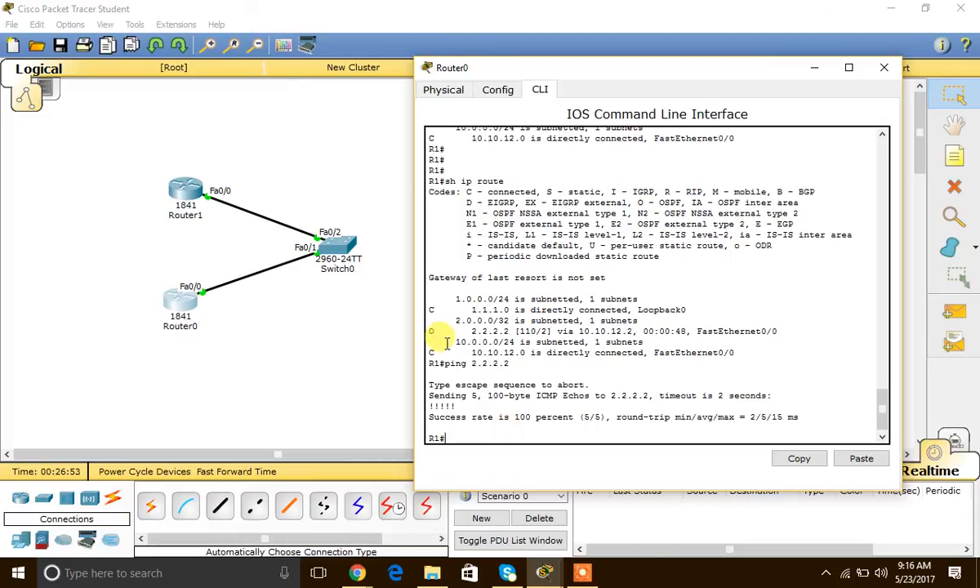
drag(427, 331, 445, 339)
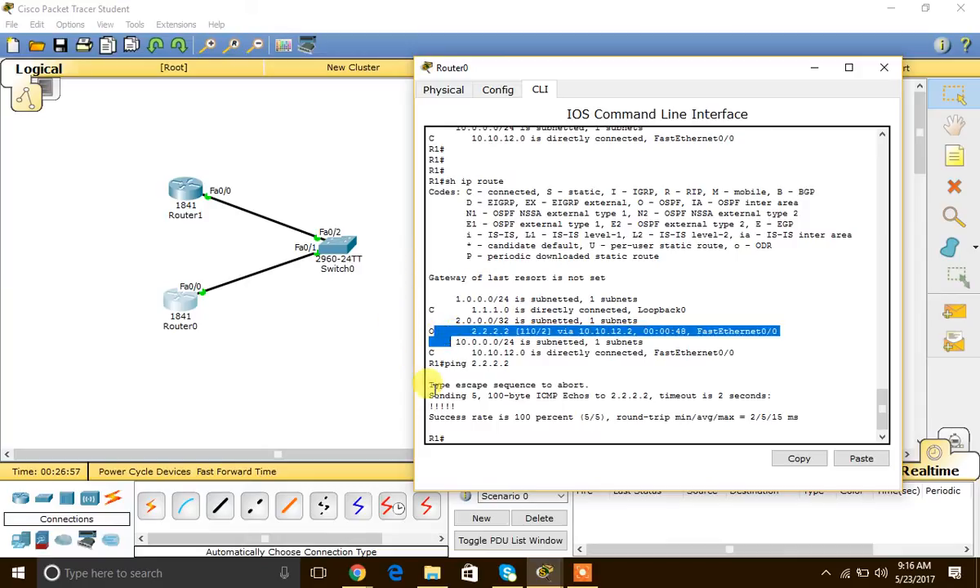
click(478, 438)
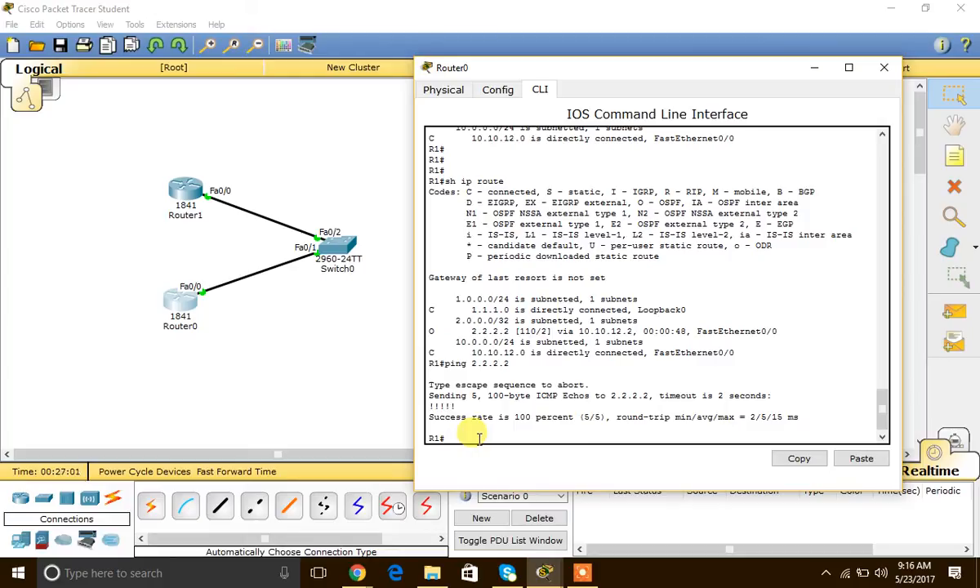
On R1, advertise network 1.1.1.0 with wildcard mask 0.0.0.255 in area 0 under OSPF process 1.
text(config t)
key(Return)
text(router)
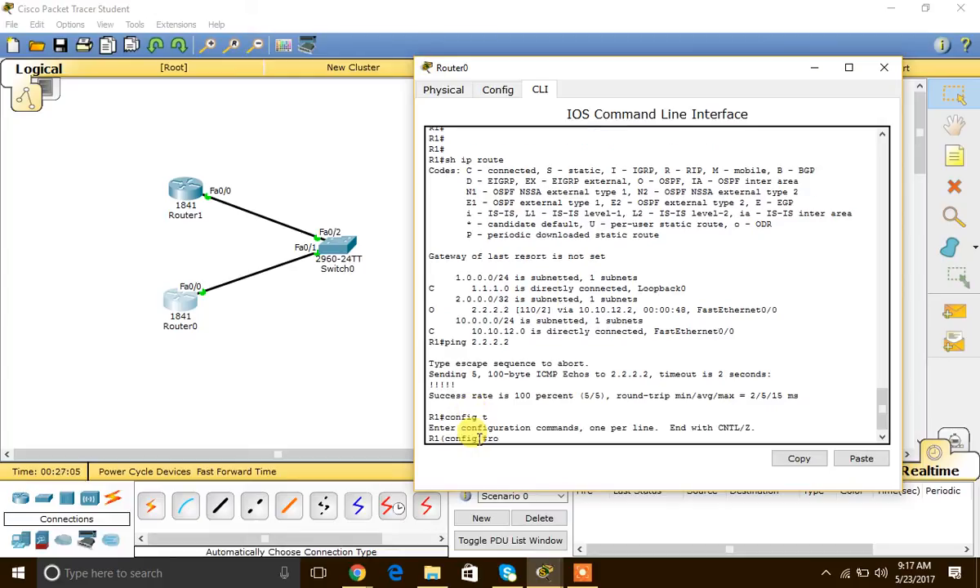
key(Tab)
text(ospf 1)
key(Return)
text(net)
key(Tab)
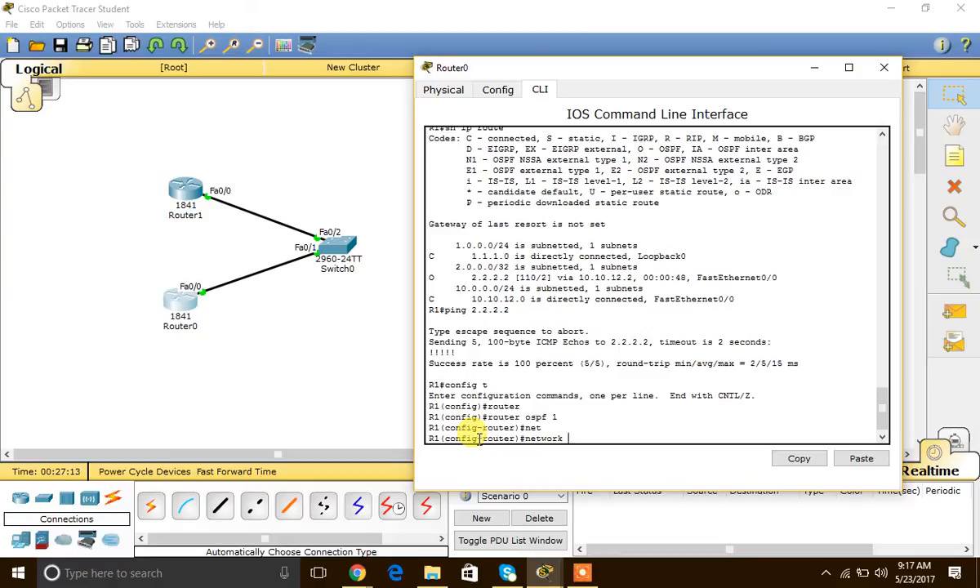
text(1.1.1.0 0.0.0.255 area 0)
key(Return)
key(Return)
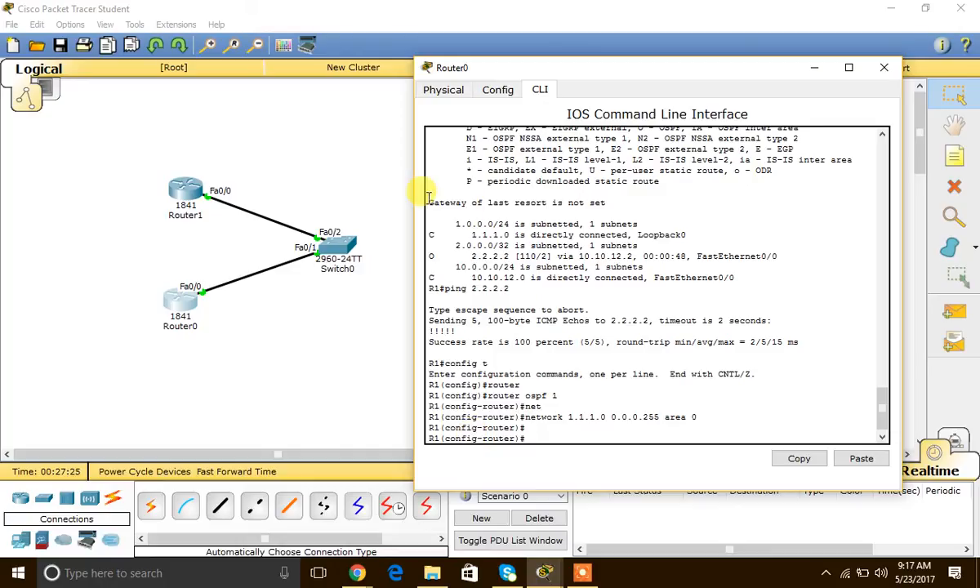
Switch to R2 (Router1), display its routing table again, and examine the next hop of the OSPF route.
click(175, 195)
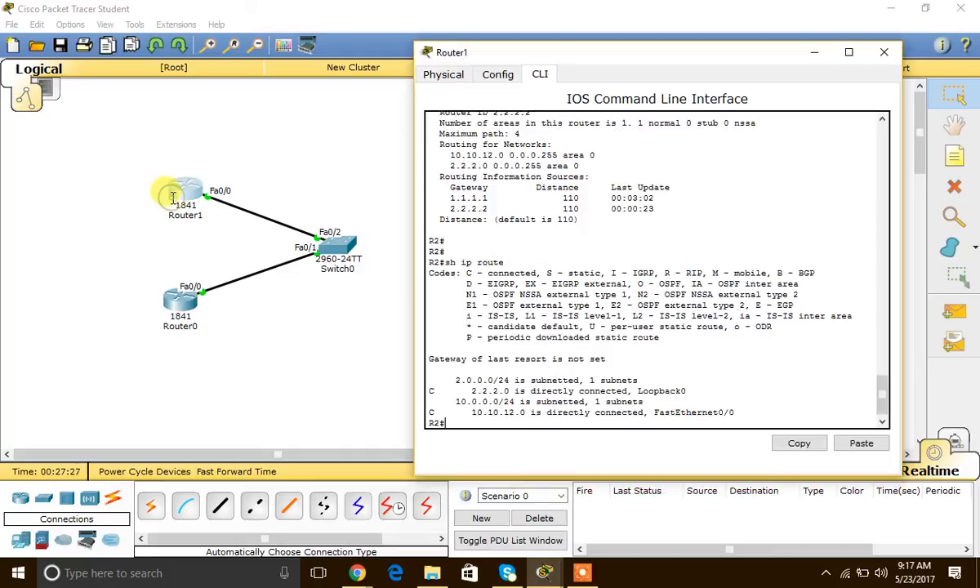
key(Up)
key(Return)
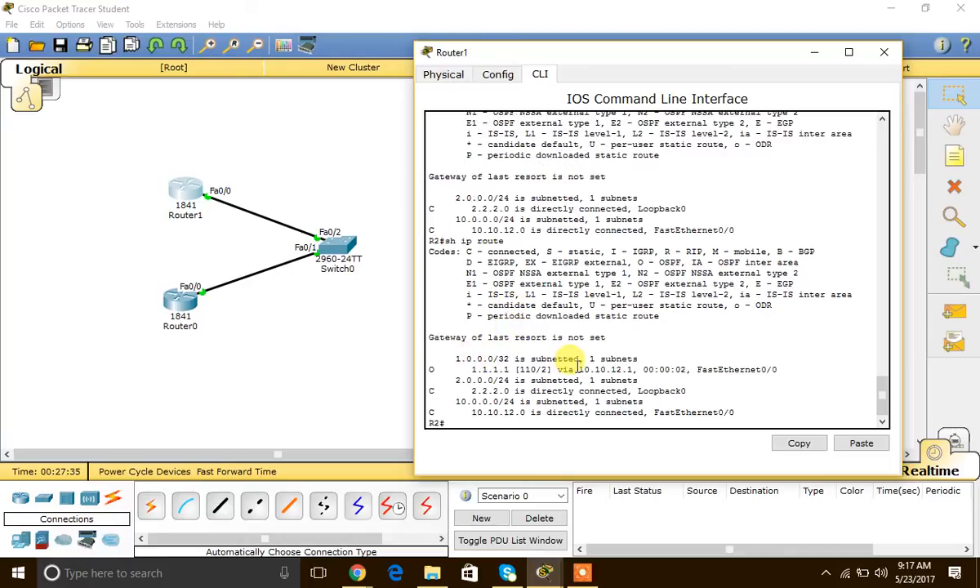
drag(576, 370, 626, 372)
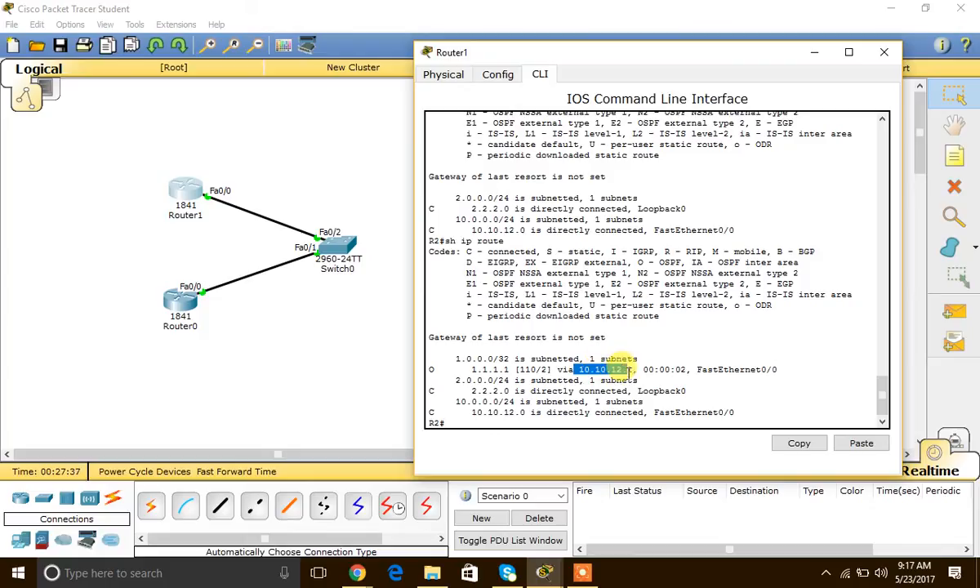
click(601, 374)
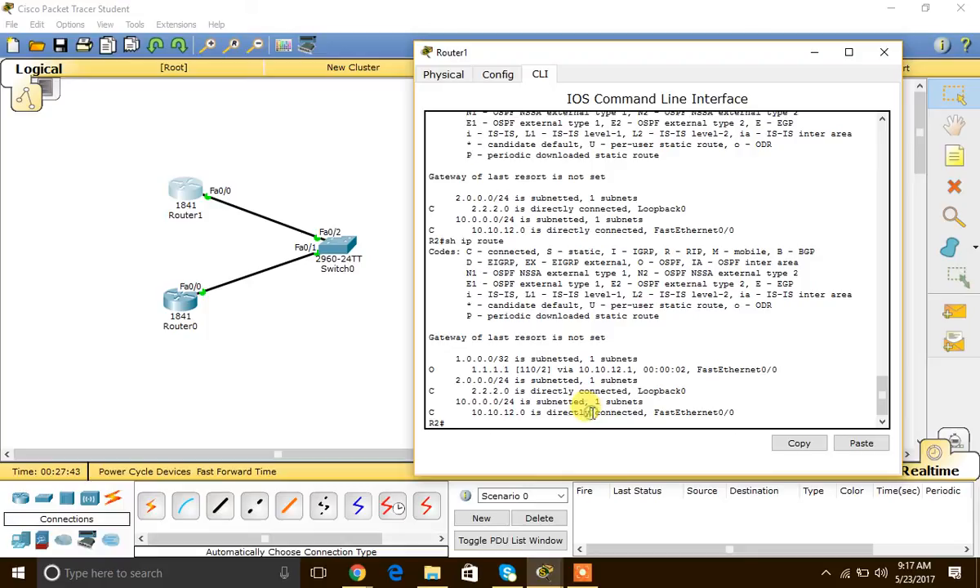
Ping 1.1.1.1 from R2 and examine the Loopback0 entry in its routing table.
key(Return)
text(p)
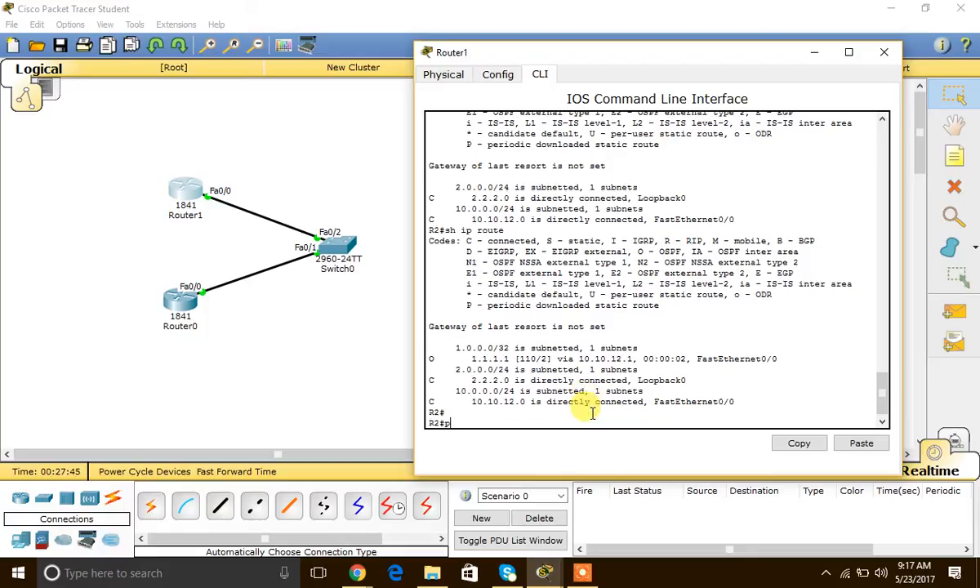
text(ing 1.1.1.1)
key(Return)
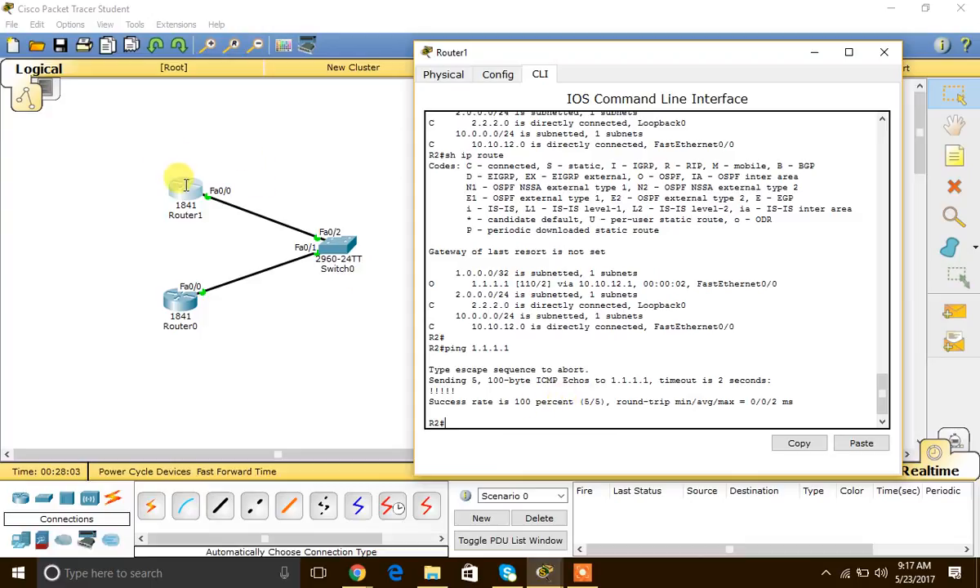
drag(686, 305, 569, 305)
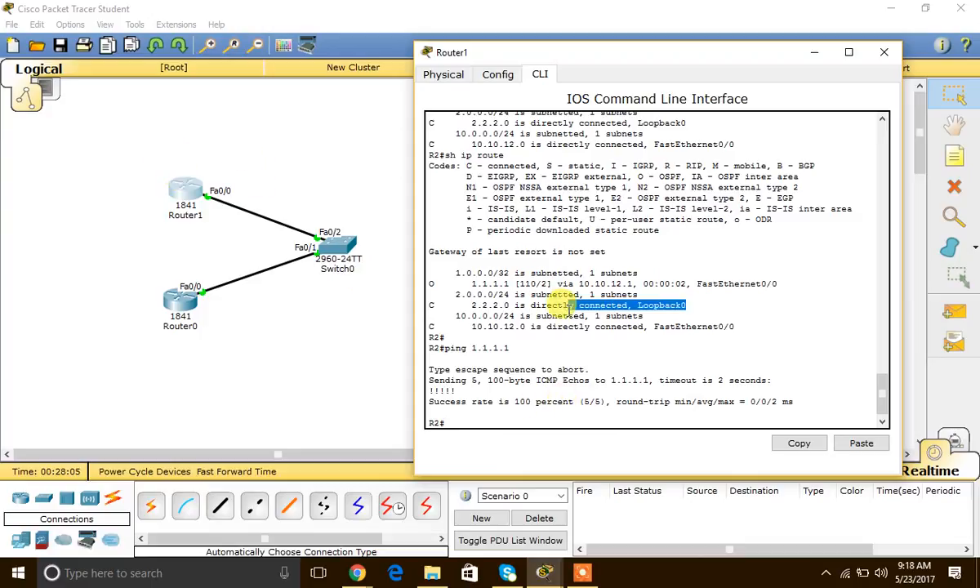
click(558, 370)
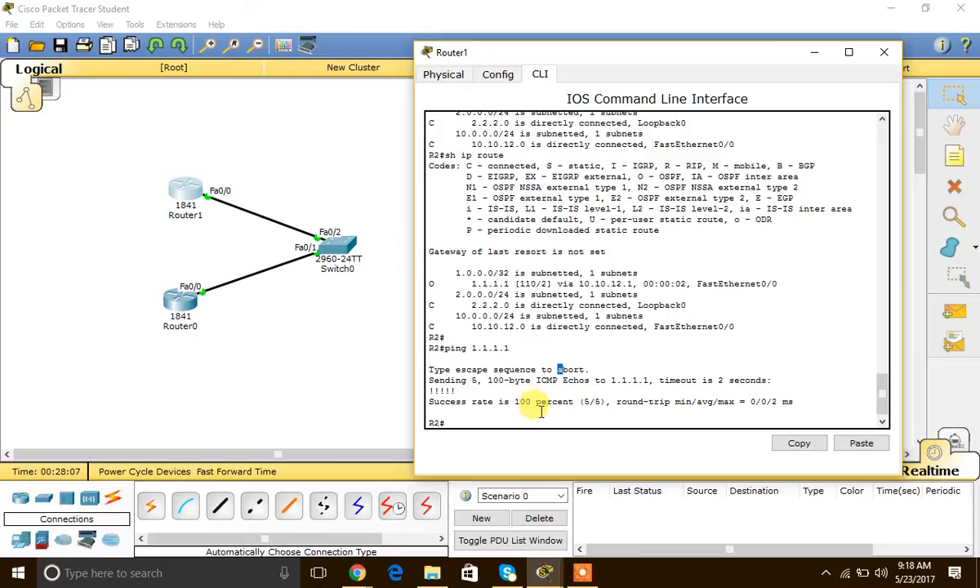
key(Return)
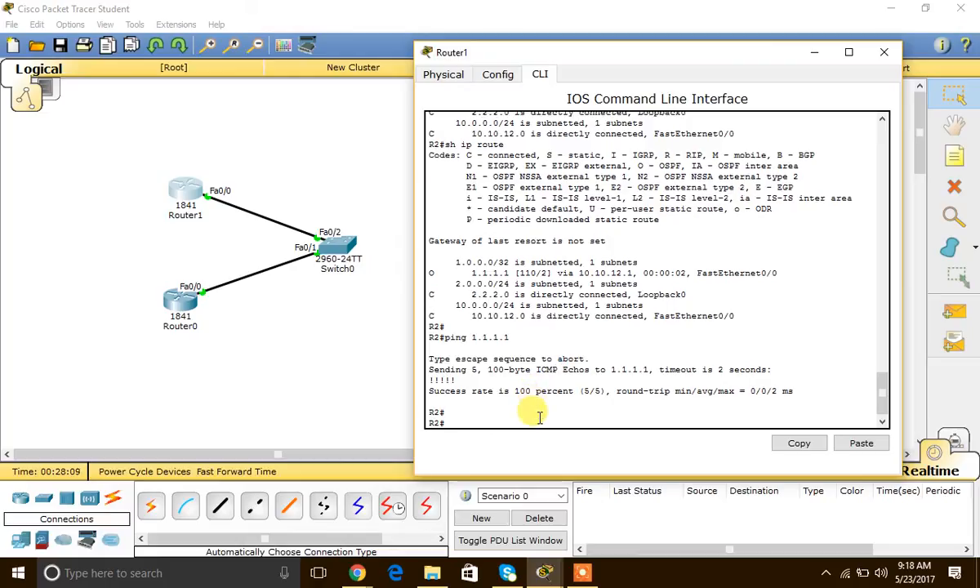
Enter global configuration mode on R2 and create interface loopback 1.
text(config t)
key(Return)
text(inter)
key(Tab)
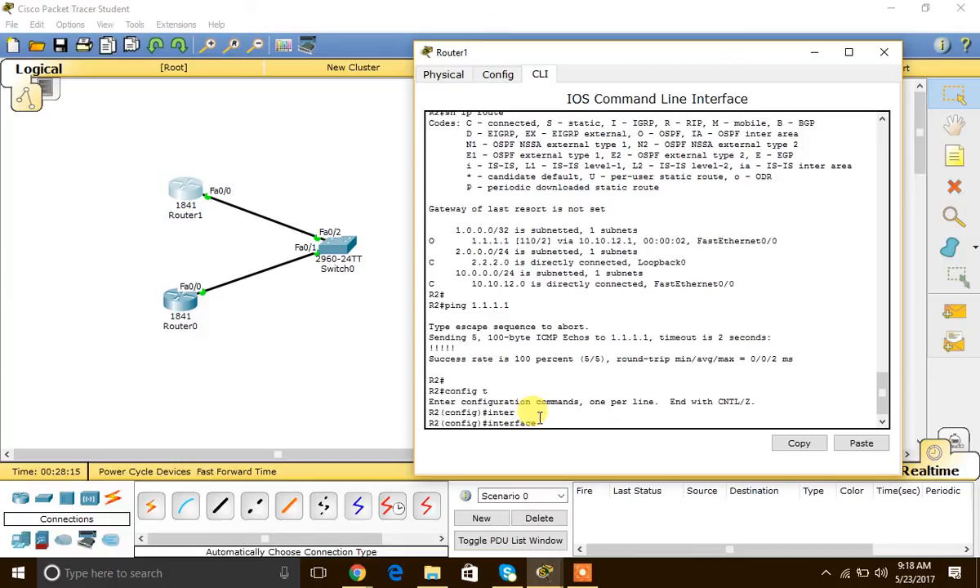
text(3.3.3.0)
key(BackSpace)
key(BackSpace)
key(BackSpace)
key(BackSpace)
key(BackSpace)
key(BackSpace)
key(BackSpace)
text(lo)
key(Tab)
text(1)
key(Return)
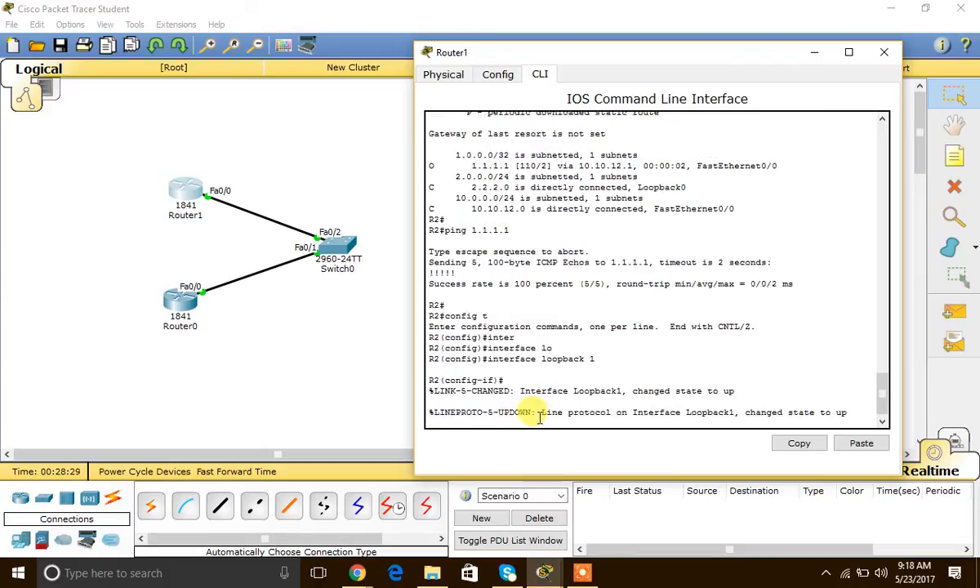
Assign IP address 3.3.3.3 with mask 255.255.255.0 to R2's loopback 1 and list the interfaces with do sh ip int br.
text(ip add)
key(Tab)
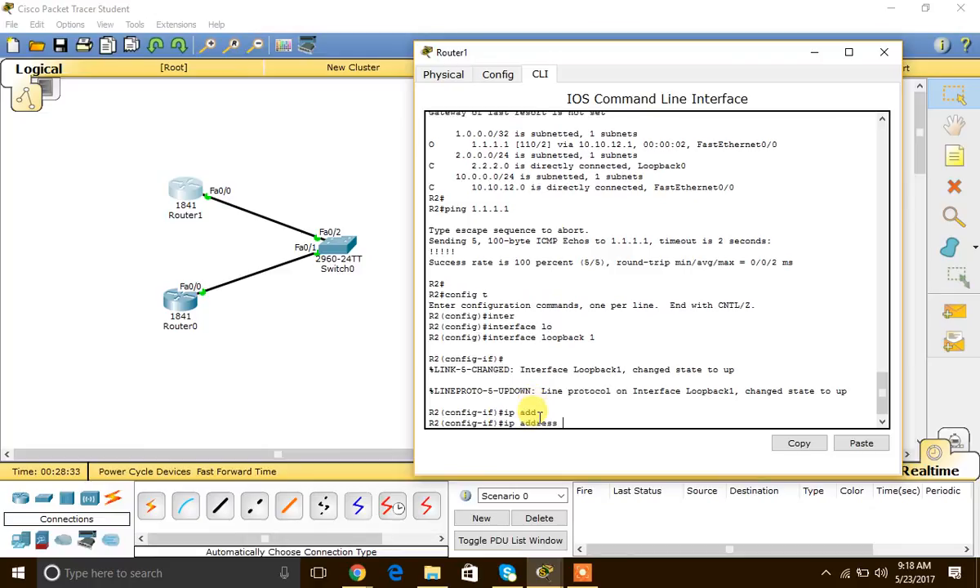
text(3.3.3.3 255.255.255.0)
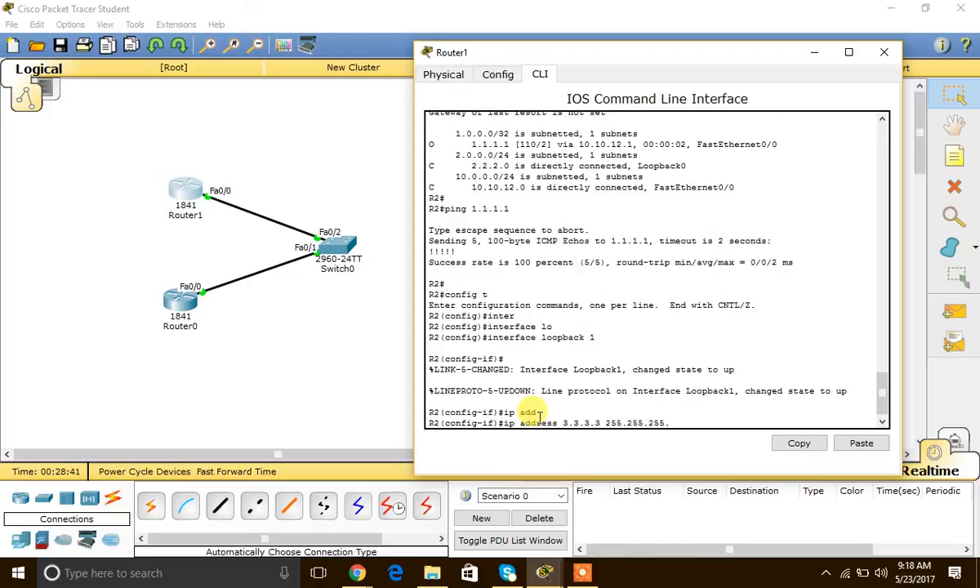
key(Return)
key(Return)
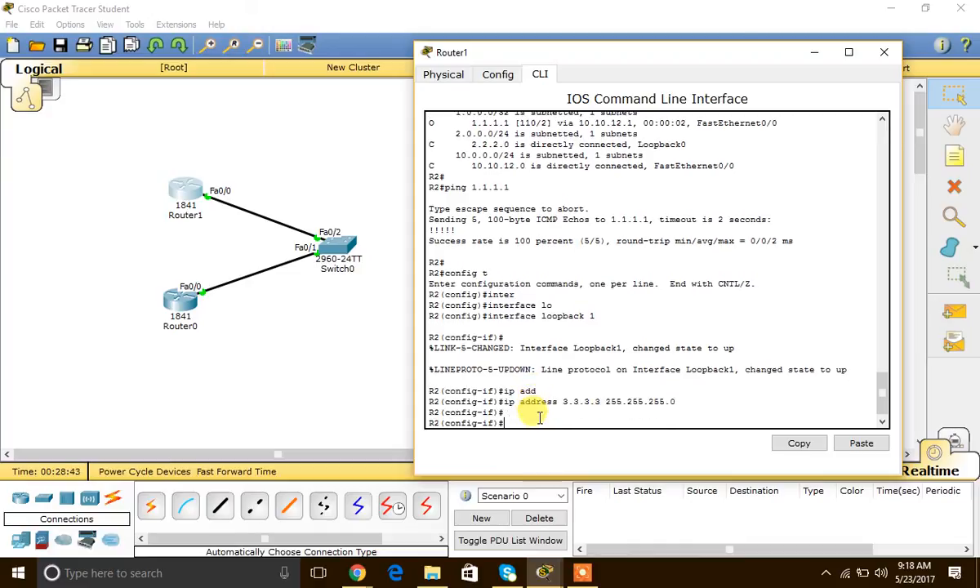
text(do sh ip int br)
key(Return)
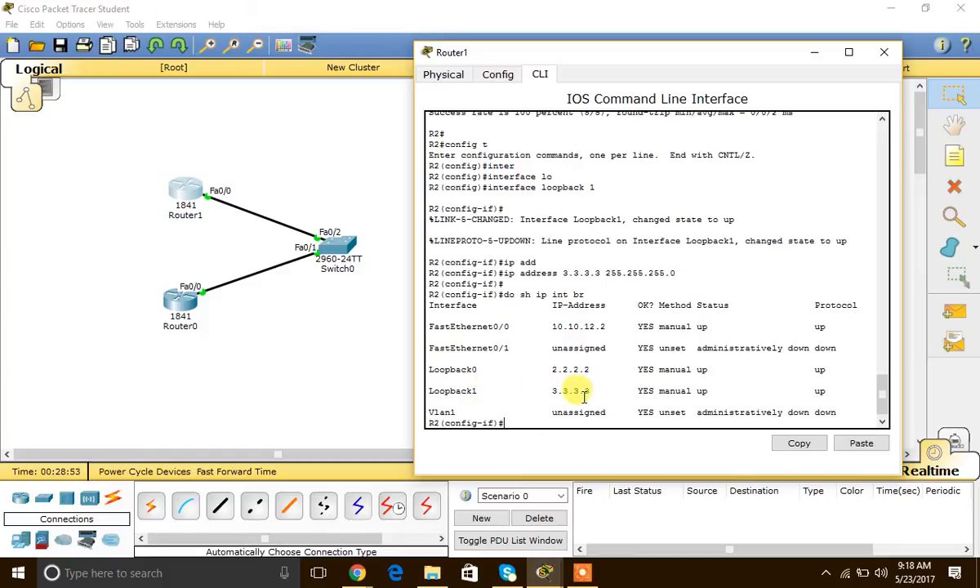
Switch to R1 (Router0), exit to privileged EXEC mode, and display its routing table with sh ip route.
click(174, 302)
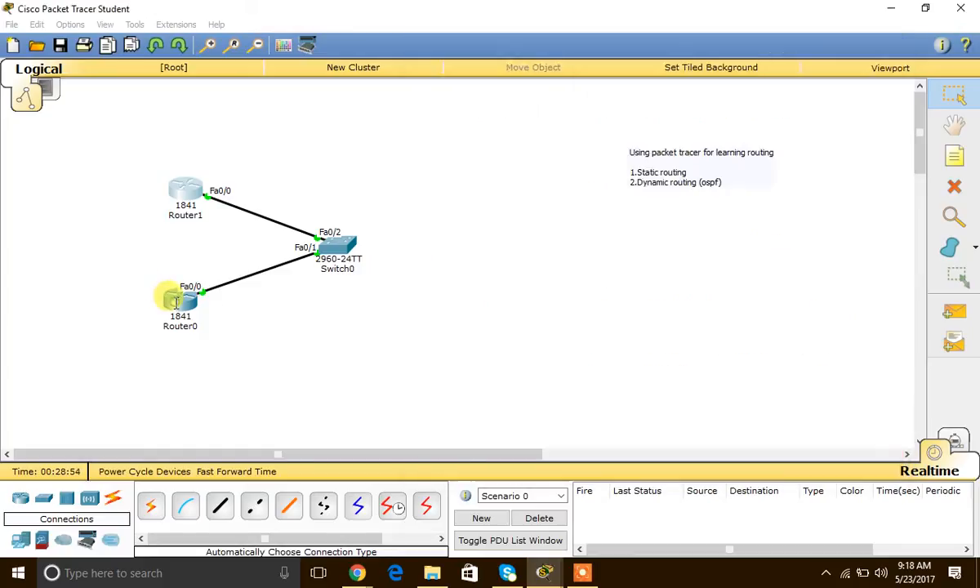
text(exit)
key(Return)
key(Return)
text(exi)
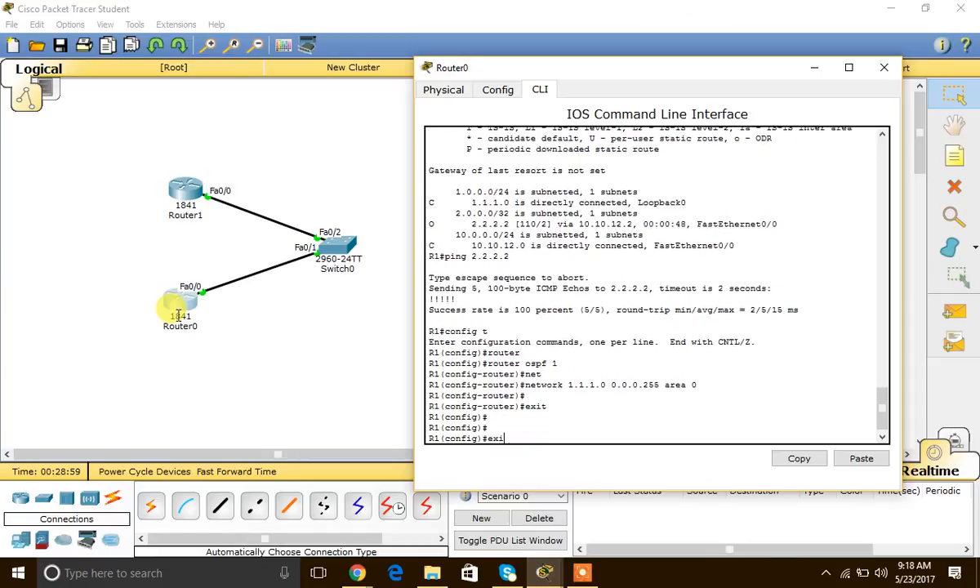
text(t)
key(Return)
key(Return)
text(sh )
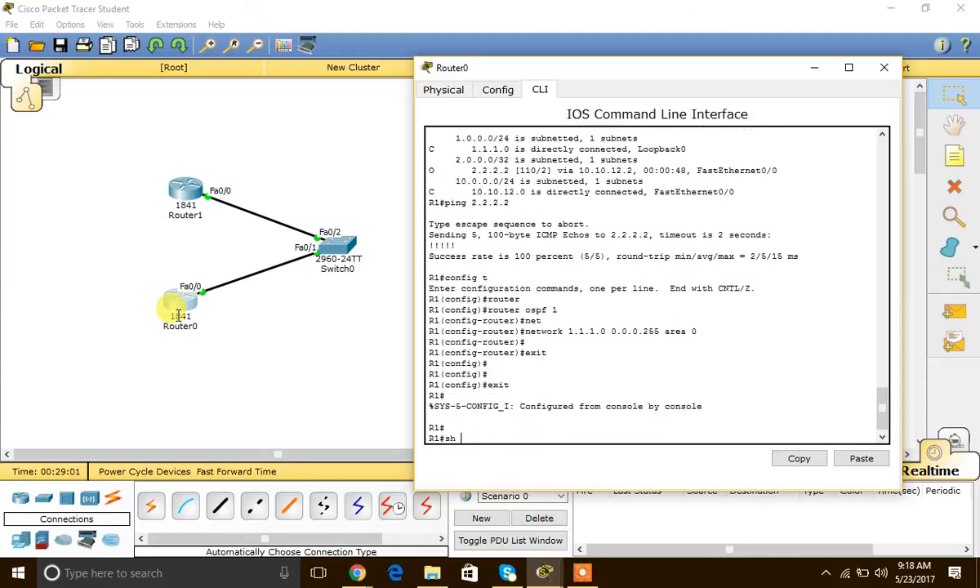
text(ip route)
key(Return)
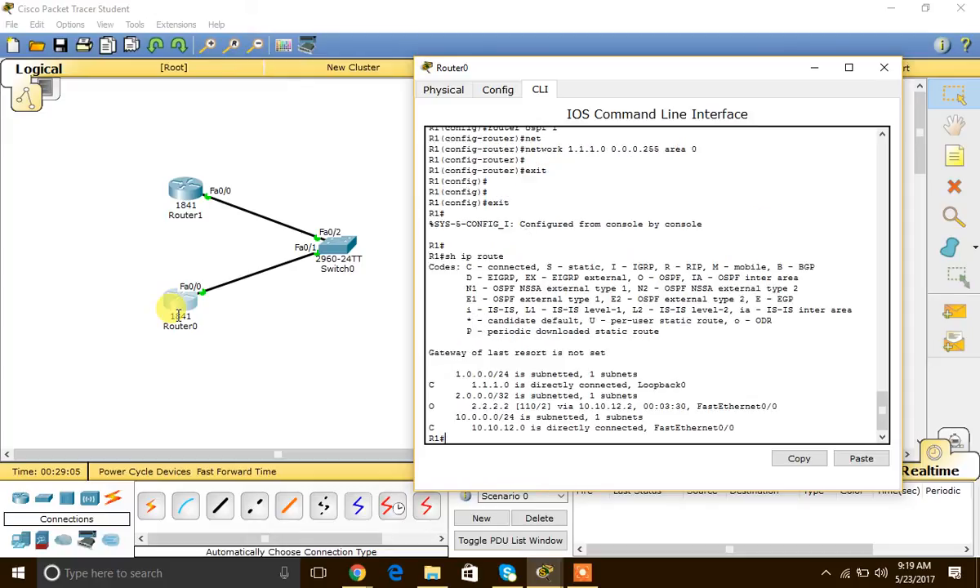
Ping 2.2.2.2 from R1 and look up the route to 3.3.3.3 with sh ip route 3.3.3.3.
text(ping 2.2.2.2)
key(Return)
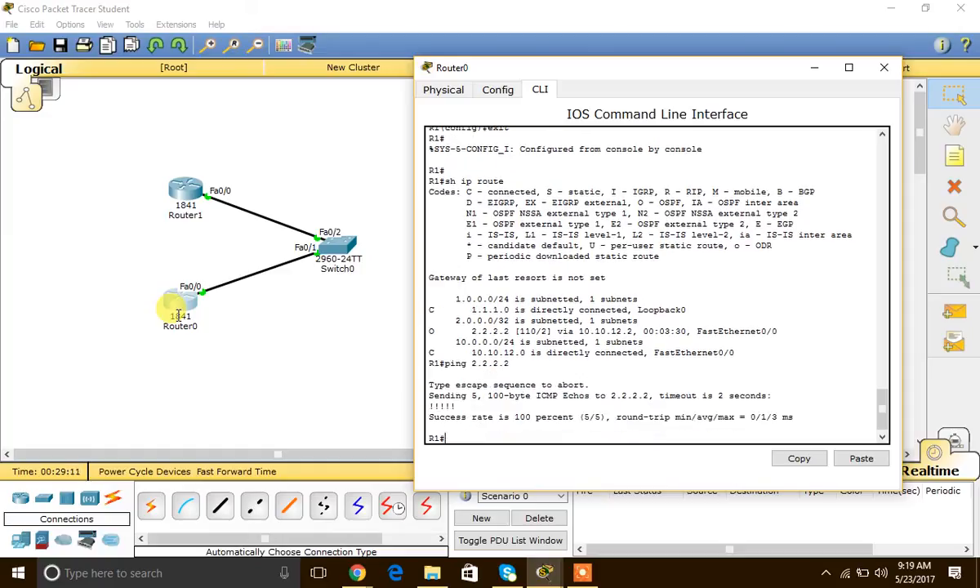
text(sh ip route 3.3.3.3)
key(Return)
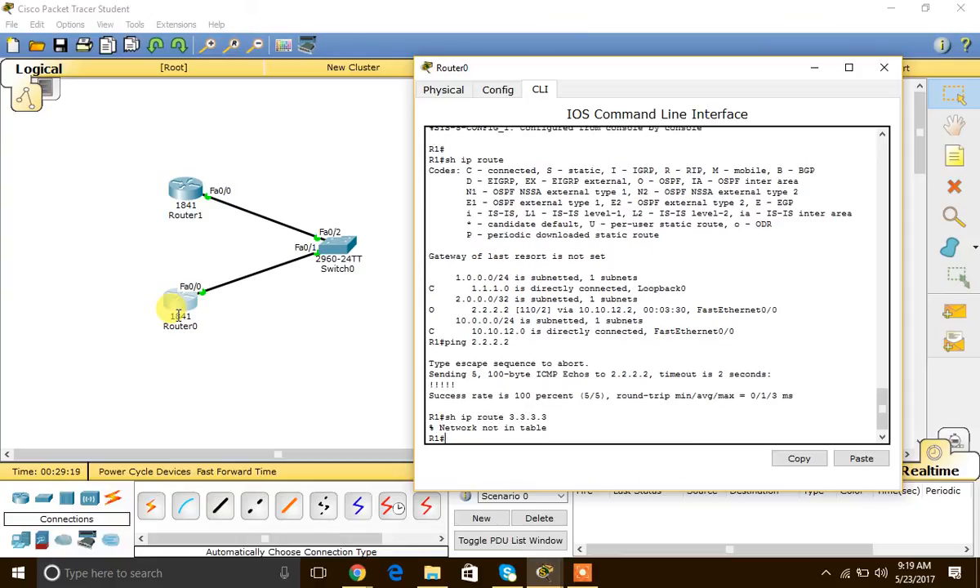
Look up R1's route to 2.2.2.2 with sh ip route 2.2.2.2.
key(Up)
key(BackSpace)
key(BackSpace)
key(BackSpace)
key(BackSpace)
key(BackSpace)
key(BackSpace)
key(BackSpace)
text(2.2.2.2)
key(Return)
key(Return)
key(Return)
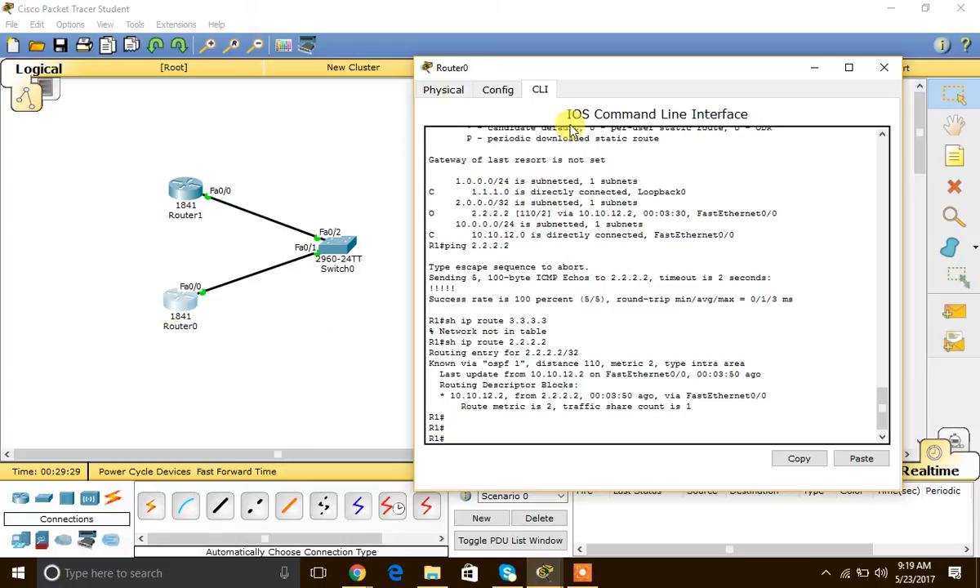
Switch to R2 (Router1) and exit interface configuration mode to global configuration mode.
drag(603, 75, 594, 74)
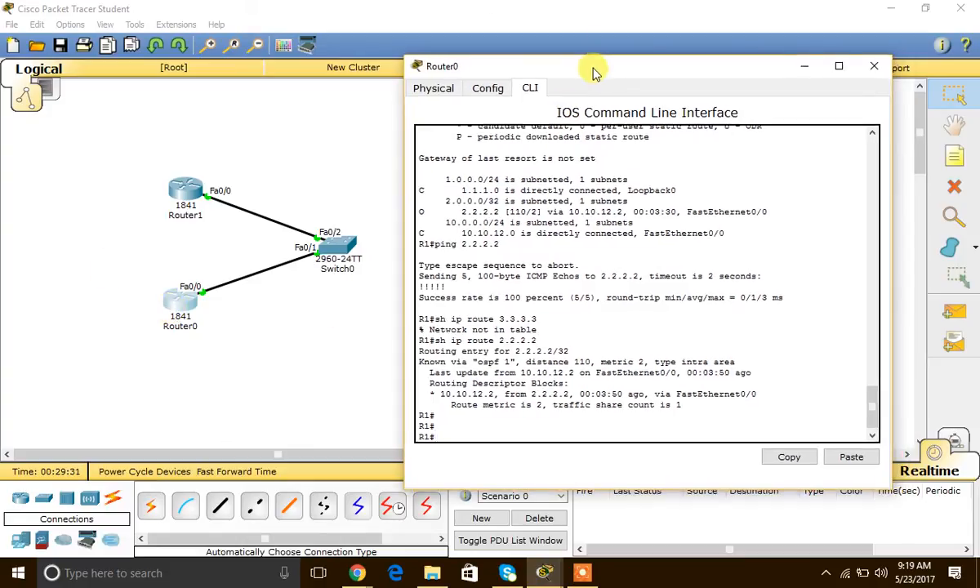
click(208, 178)
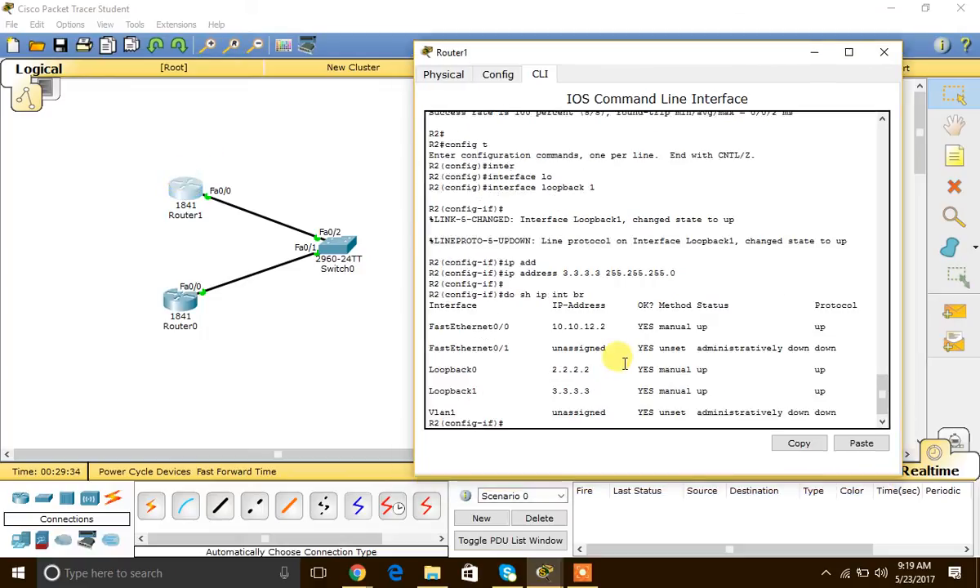
key(Return)
key(Return)
text(e)
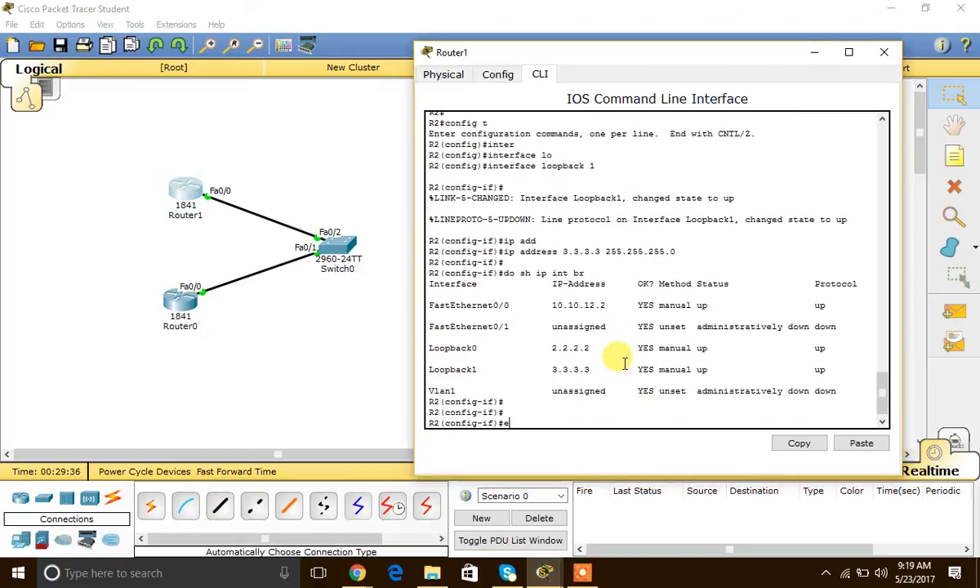
text(xit)
key(Return)
key(Return)
key(Return)
text(co)
key(BackSpace)
text(router)
key(BackSpace)
key(BackSpace)
key(BackSpace)
key(BackSpace)
key(BackSpace)
key(BackSpace)
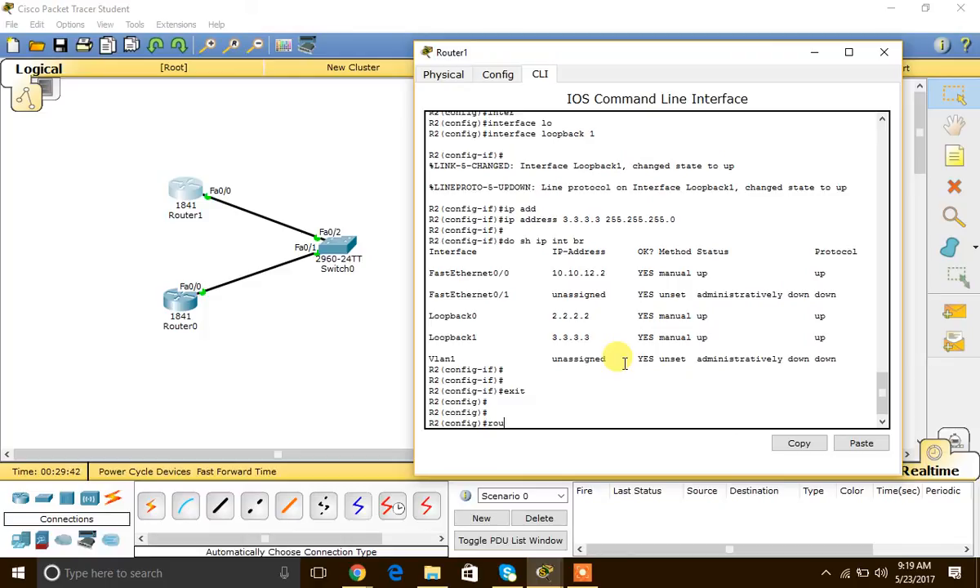
Display R2's running configuration with do sh runn, examine the network statements under router ospf 1, and quit the listing.
text(do sh runn)
key(Return)
key(space)
key(space)
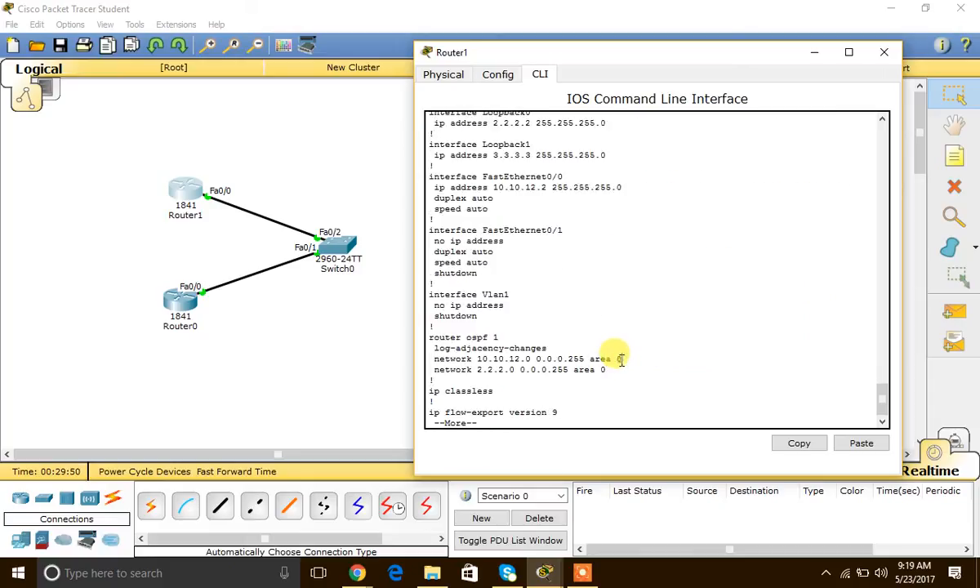
drag(621, 363, 540, 364)
click(616, 379)
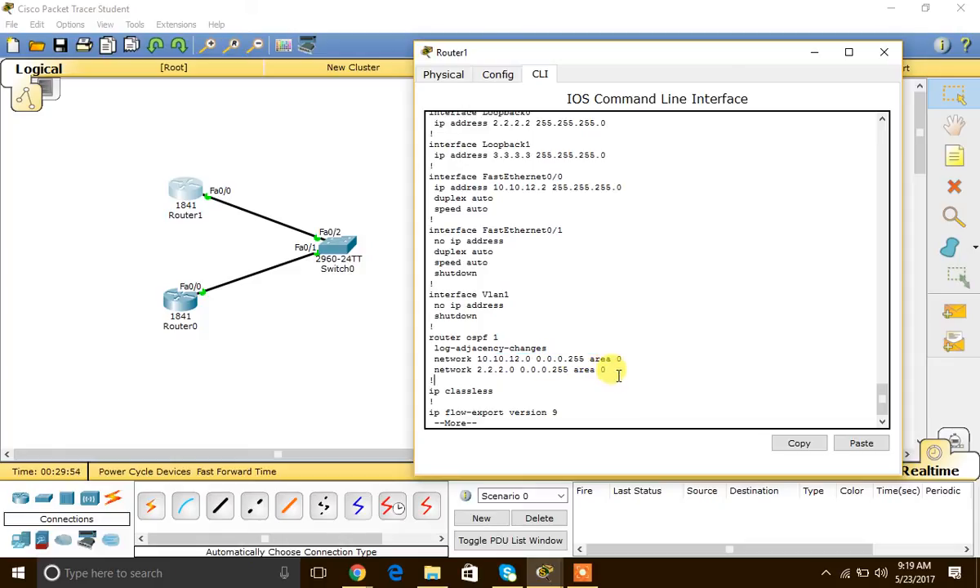
key(q)
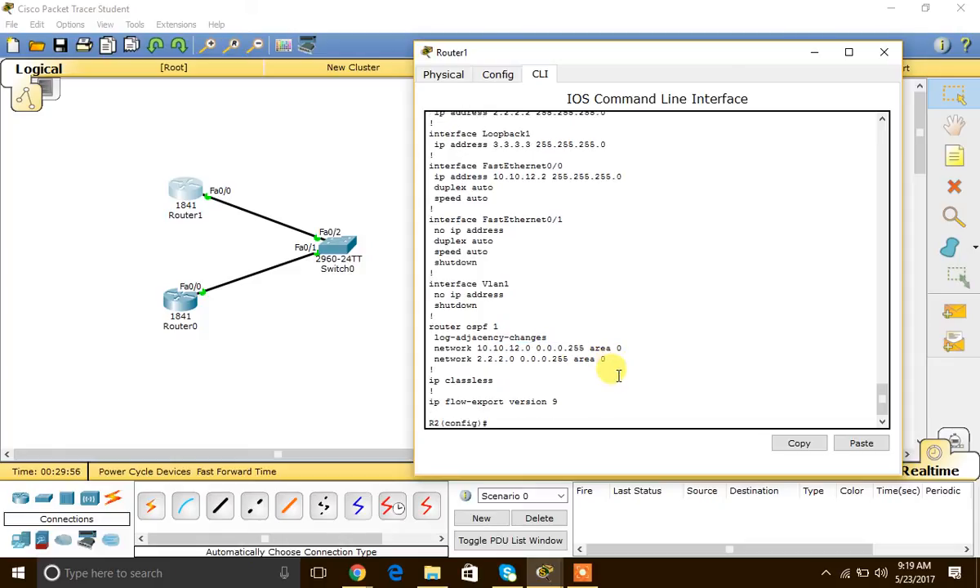
Enter router ospf 1 on R2 and advertise network 3.3.3.0 with wildcard 0.0.0.255 in area 0.
text(router ospf 1)
key(Return)
text(net)
key(Tab)
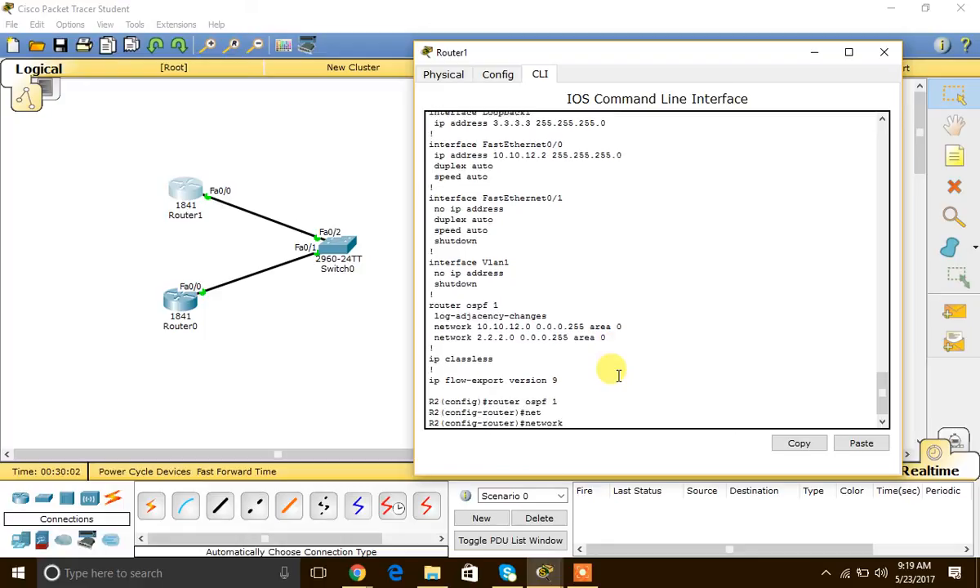
text(3.3.3.0 0.0.0.255 area 0)
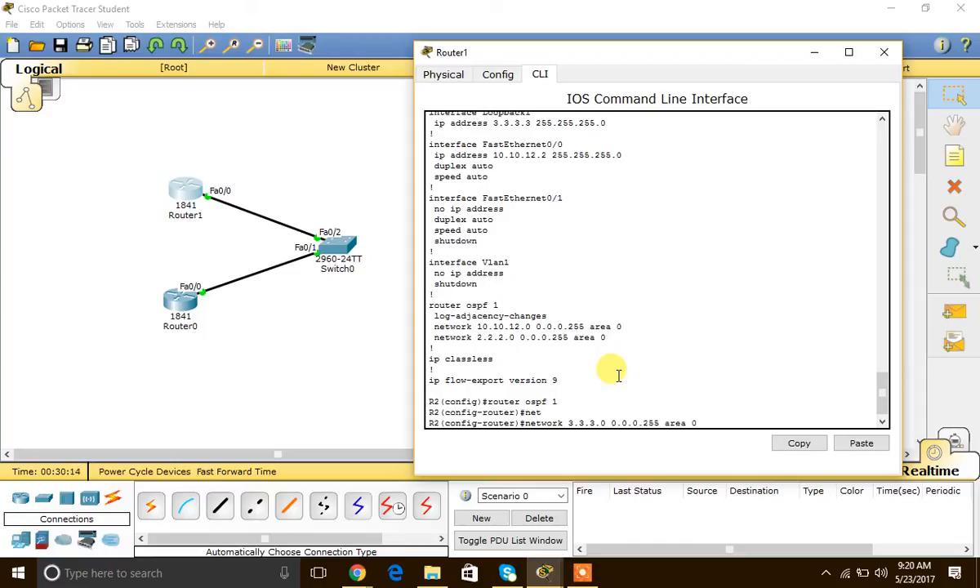
key(Return)
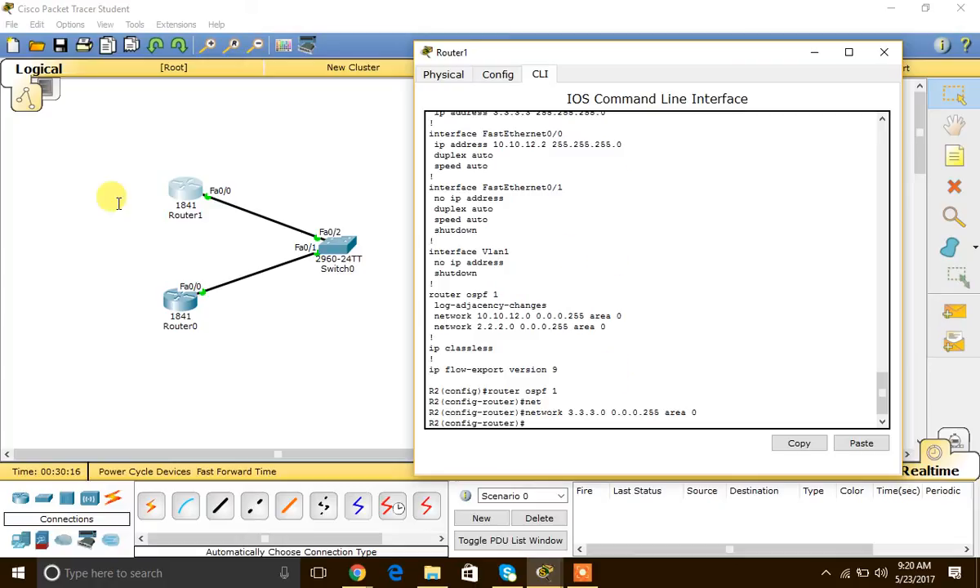
Switch to R1 (Router0), look up the route with sh ip route 3.3.3.3, and display the full routing table with sh ip route.
click(171, 284)
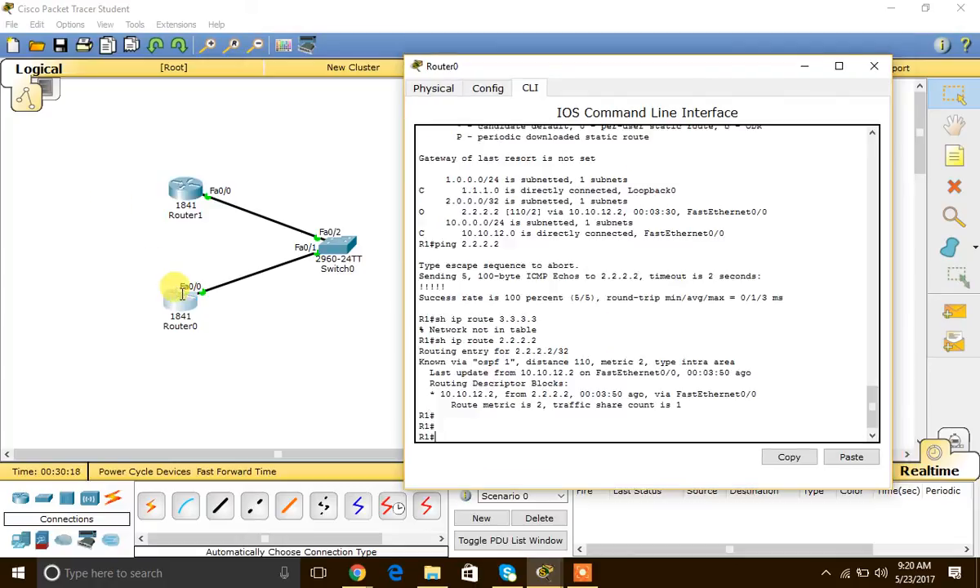
text(sh ip route 3.3.3.3)
key(Return)
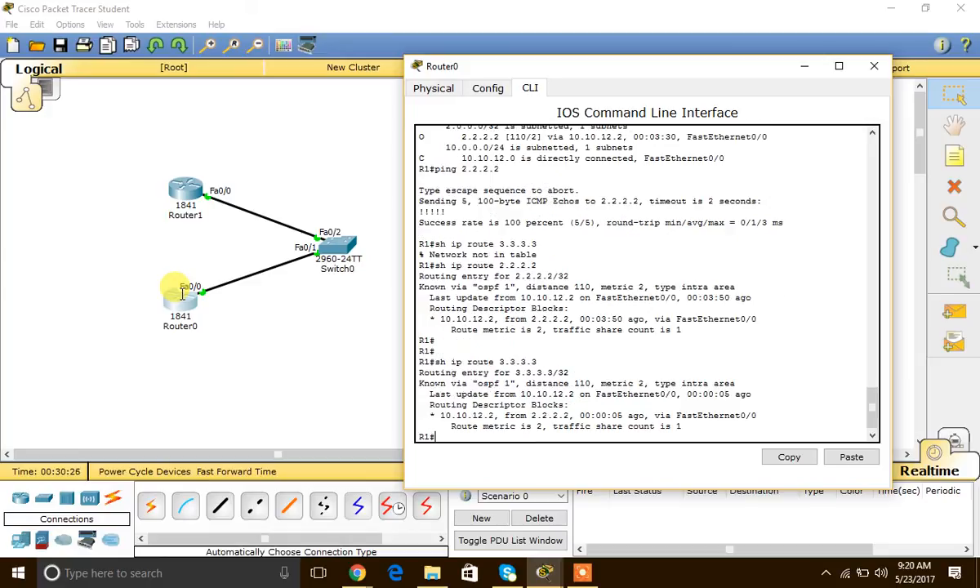
key(Return)
key(Return)
text(sh ip route)
key(Return)
key(Return)
Ping 3.3.3.3 from R1 to test reachability of R2's loopback 1.
text(pi)
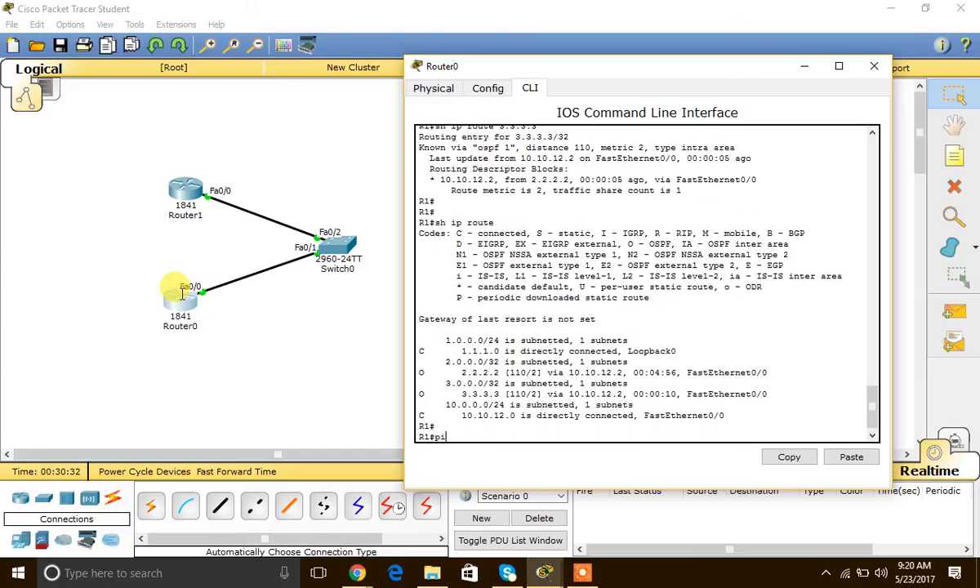
text(ng 3.3.3.3)
key(Return)
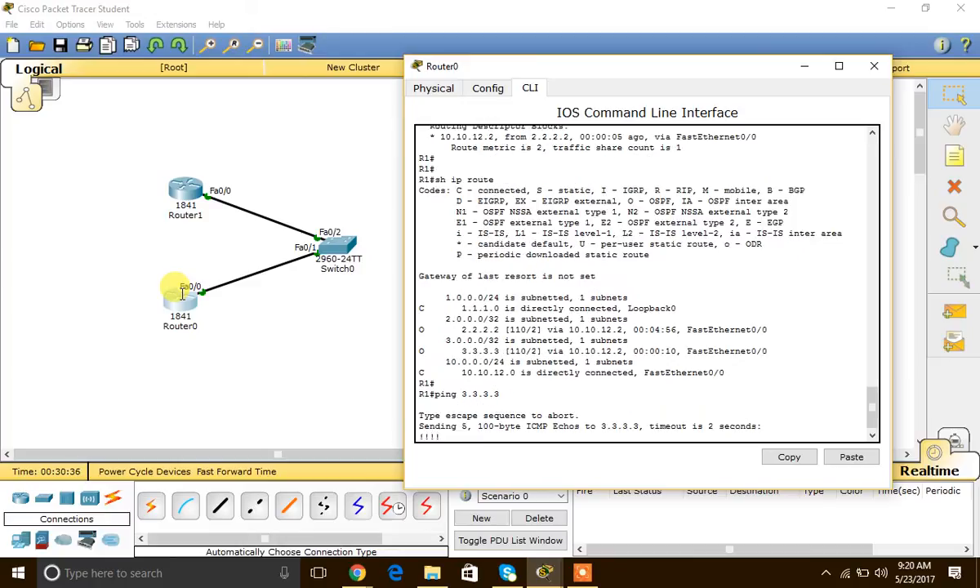
key(Return)
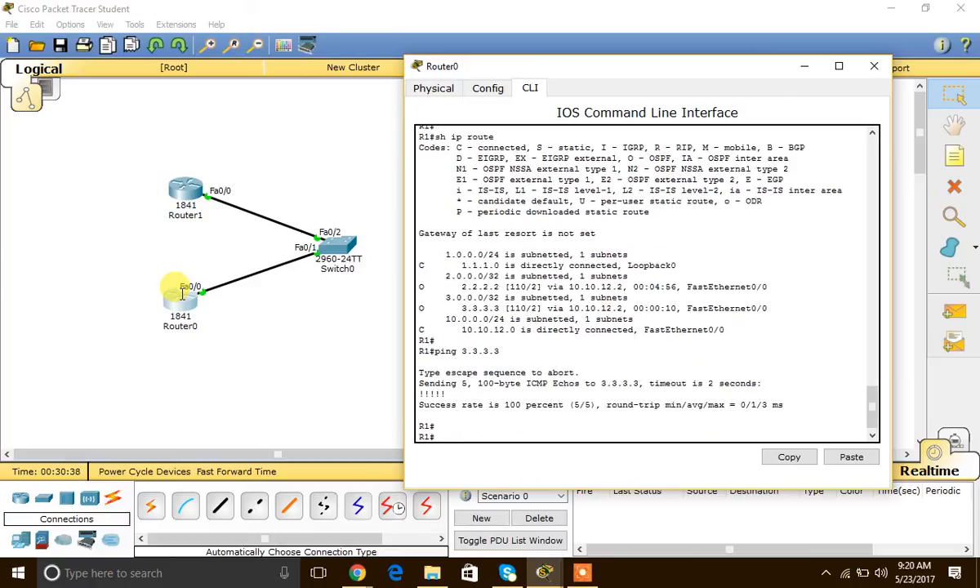